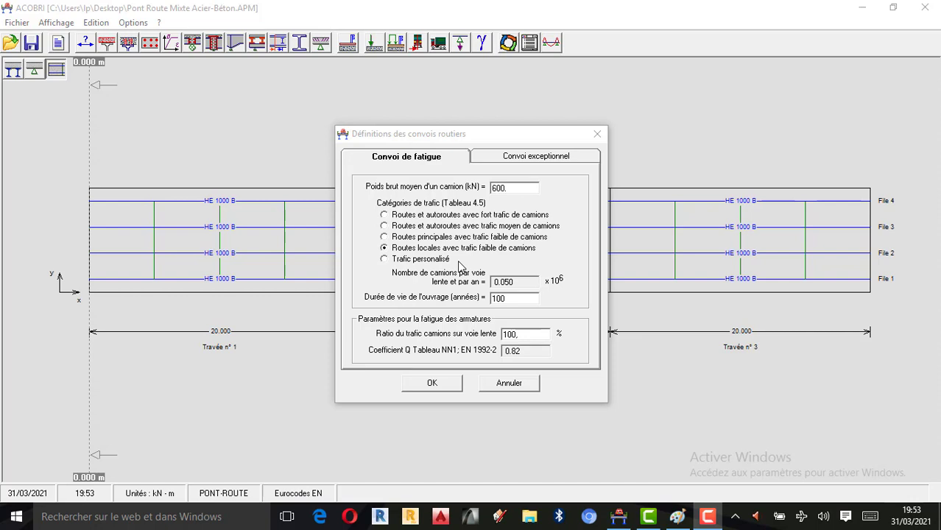
Step: Close the convoy definitions and review the bridge's cross-section, elevation and plan views, and glance at the study title in Paint
{"action": "left_click", "coordinate": [597, 134]}
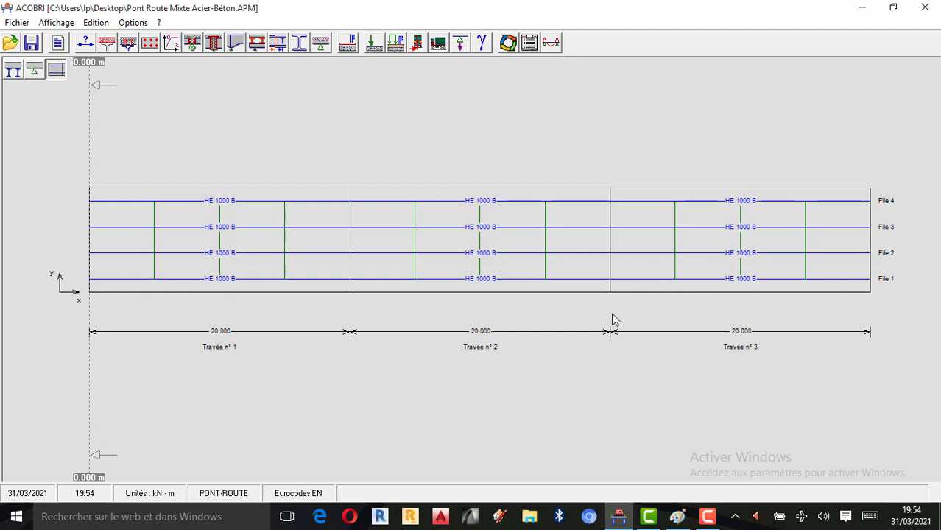
{"action": "left_click", "coordinate": [14, 72]}
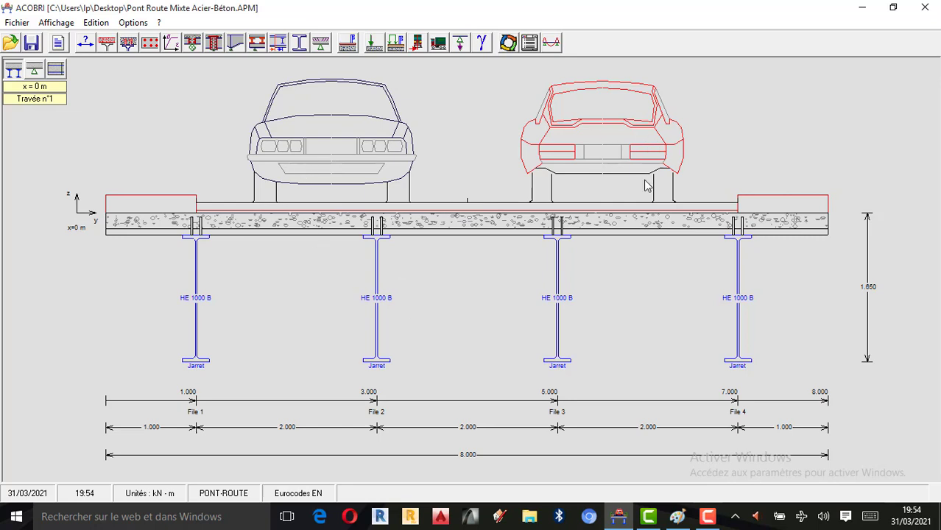
{"action": "left_click", "coordinate": [37, 74]}
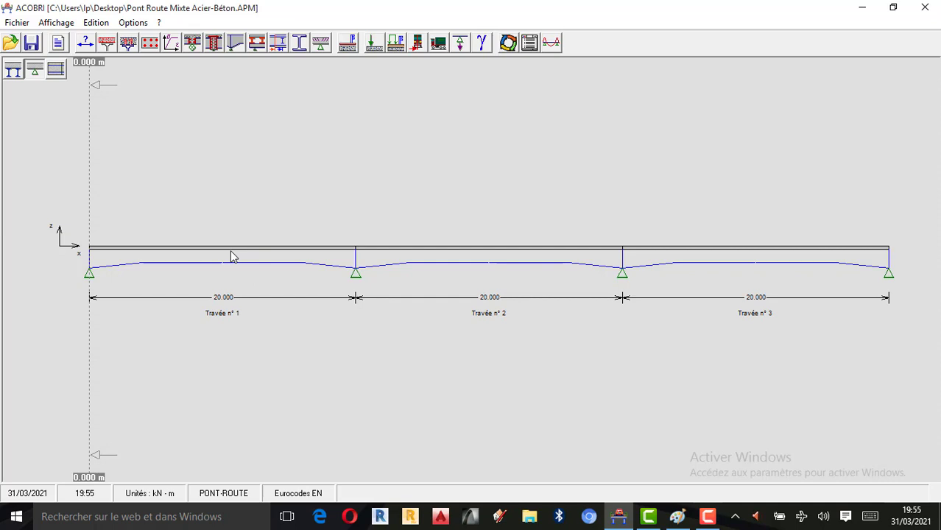
{"action": "left_click", "coordinate": [62, 74]}
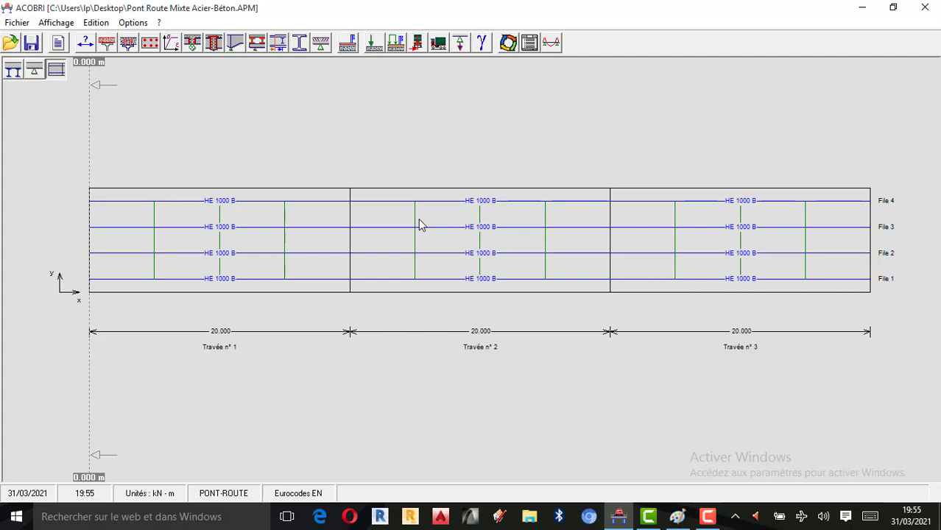
{"action": "left_click", "coordinate": [677, 520]}
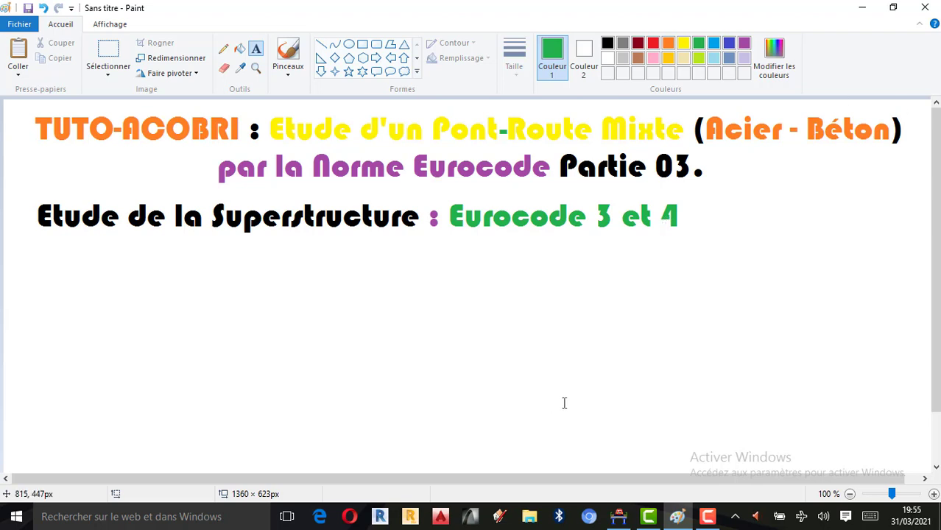
{"action": "left_click", "coordinate": [624, 524]}
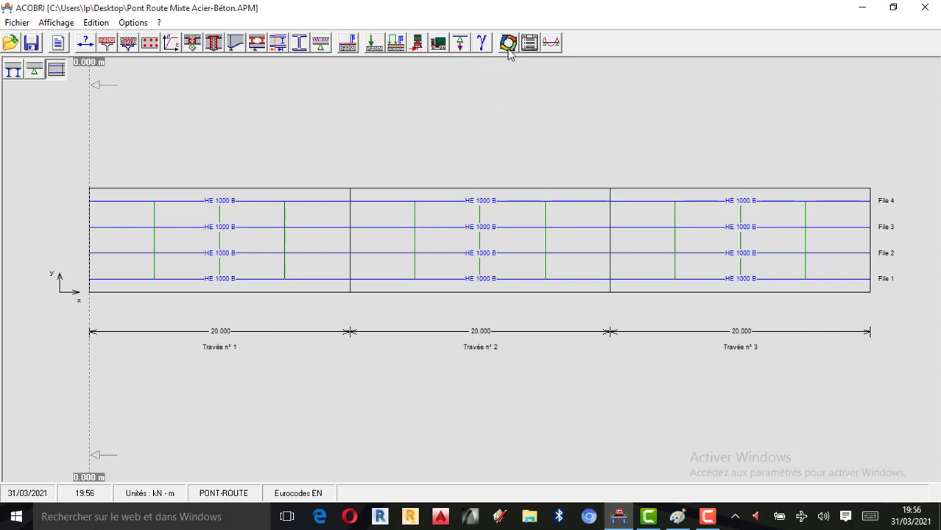
Step: Check the fatigue convoy settings in the road convoy definitions, and the support level differences and settlements
{"action": "left_click", "coordinate": [439, 46]}
{"action": "left_click", "coordinate": [410, 154]}
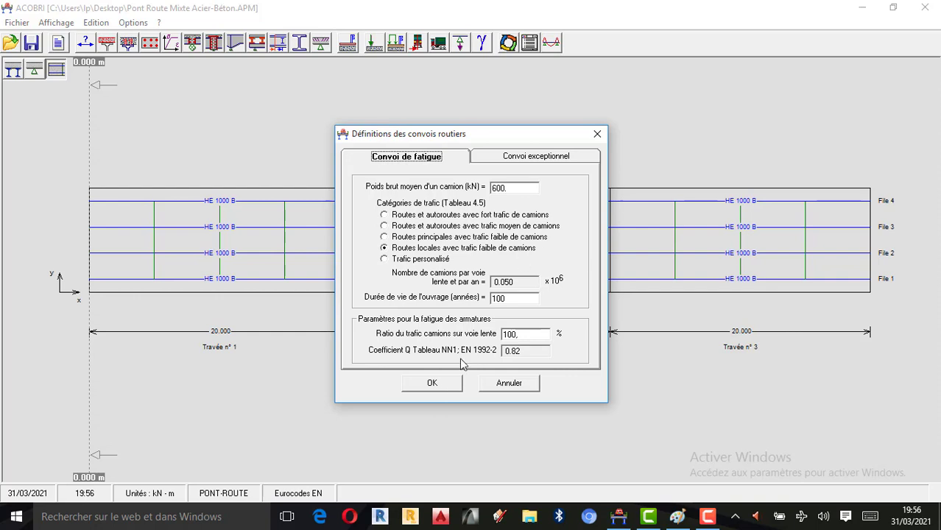
{"action": "left_click", "coordinate": [432, 384]}
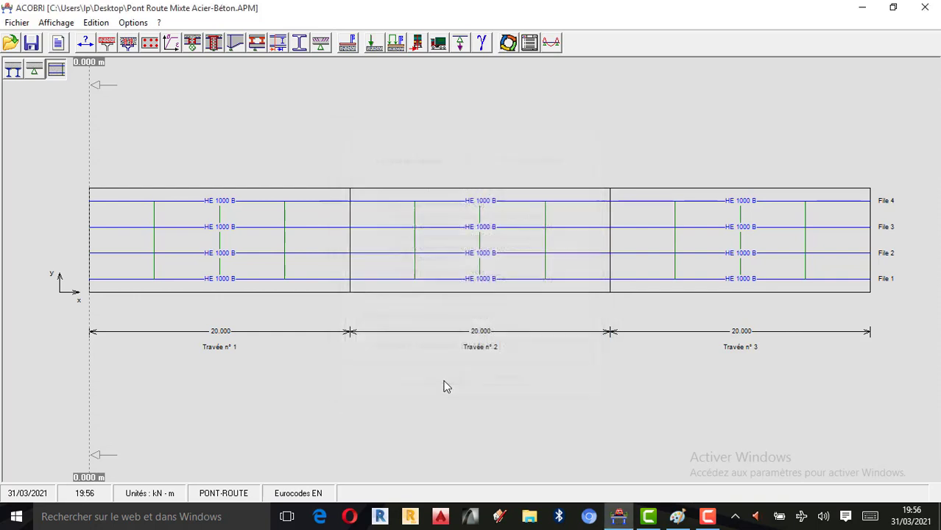
{"action": "left_click", "coordinate": [460, 44]}
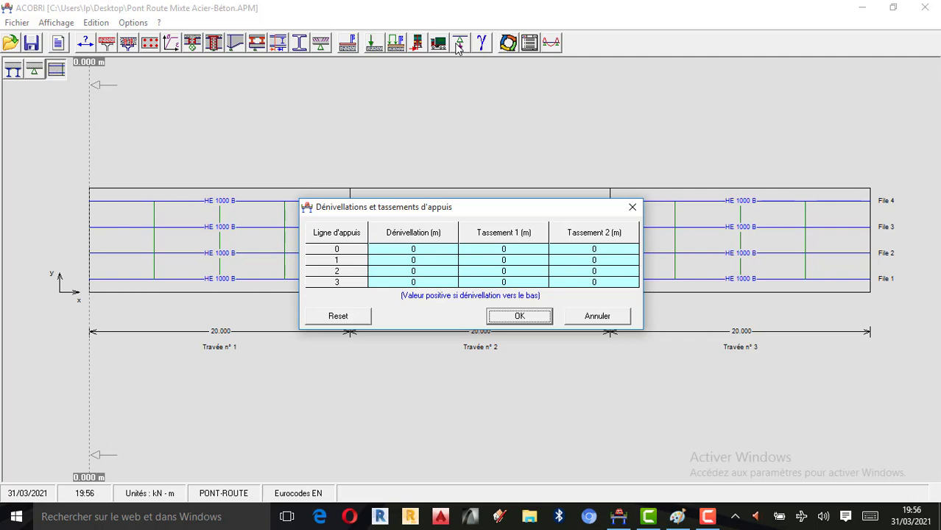
{"action": "left_click", "coordinate": [633, 207]}
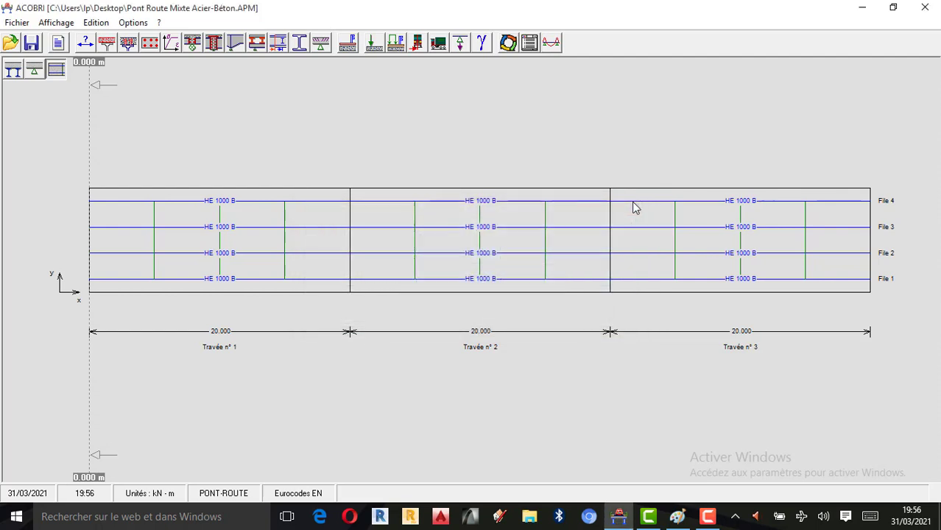
Step: Set the majoration coefficient of the Revêtement superstructure load to 1.50
{"action": "left_click", "coordinate": [483, 44]}
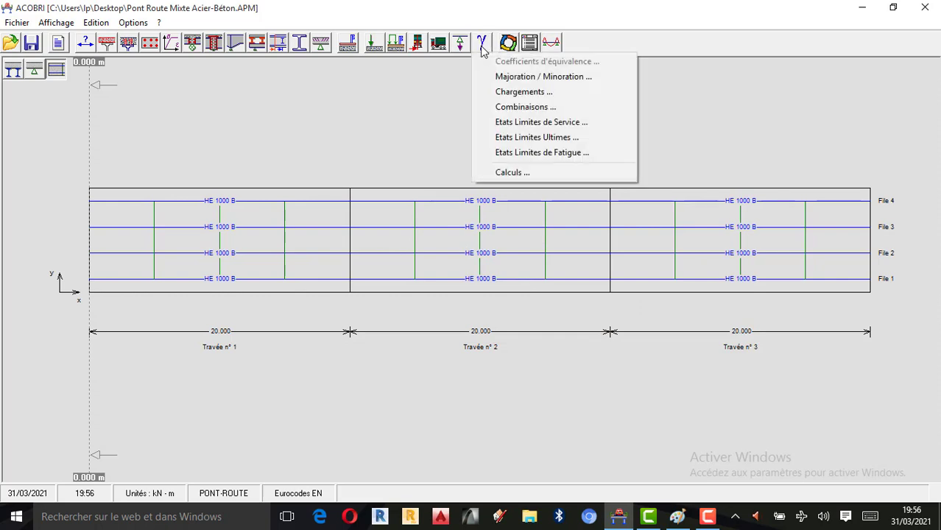
{"action": "left_click", "coordinate": [516, 78]}
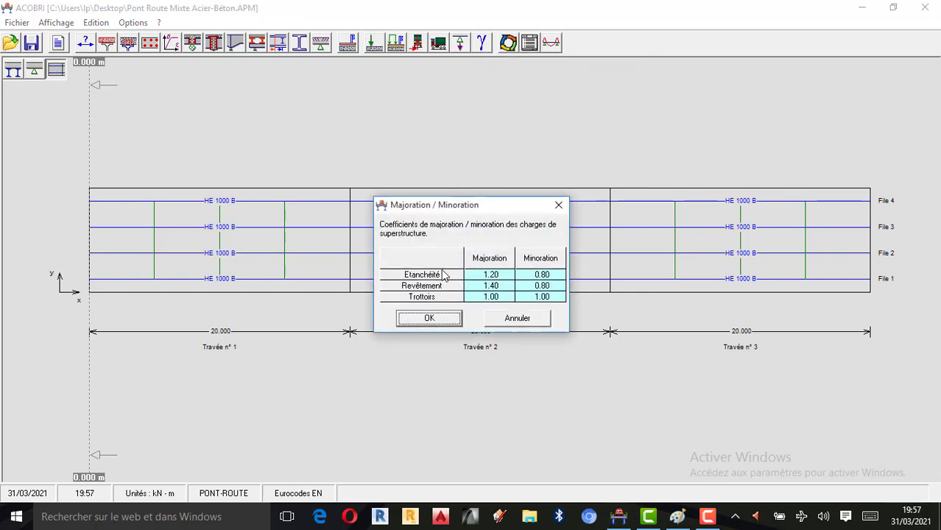
{"action": "left_click", "coordinate": [498, 287]}
{"action": "type", "text": "1.50"}
{"action": "left_click", "coordinate": [434, 321]}
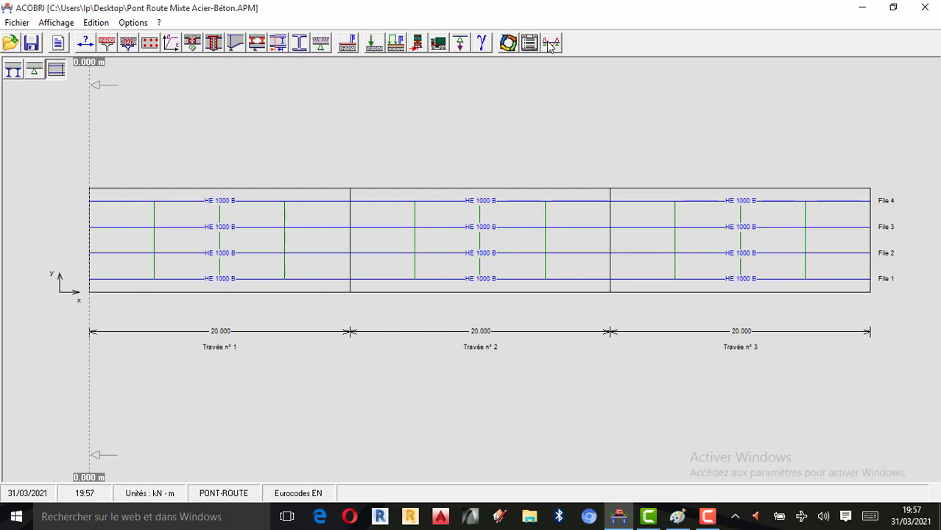
Step: Run the complete verification calculation of the bridge, with the verification summary displayed when it finishes
{"action": "left_click", "coordinate": [510, 45]}
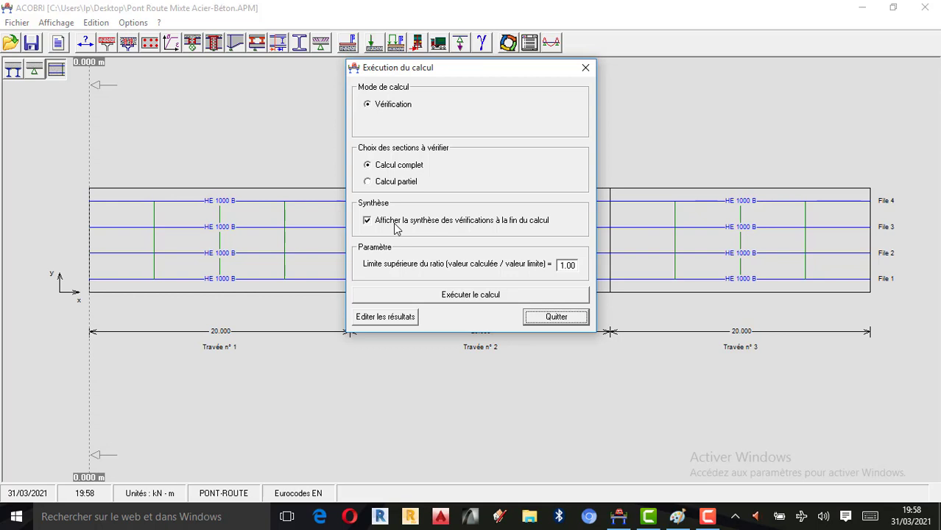
{"action": "left_click", "coordinate": [466, 296]}
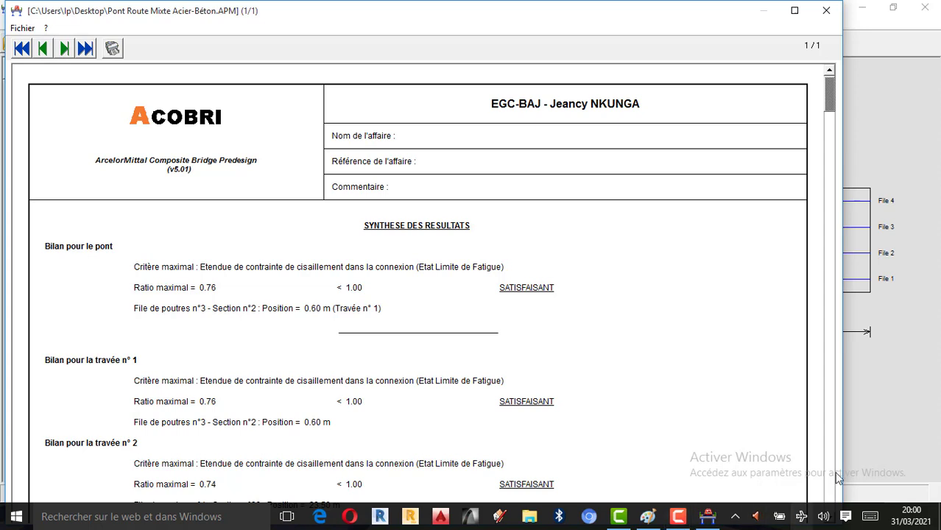
{"action": "left_click", "coordinate": [707, 517]}
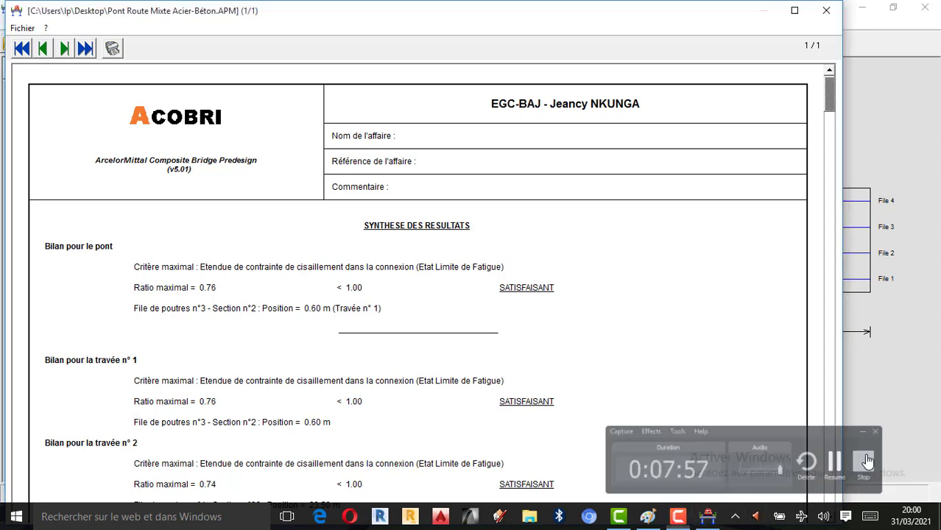
{"action": "left_click", "coordinate": [866, 461]}
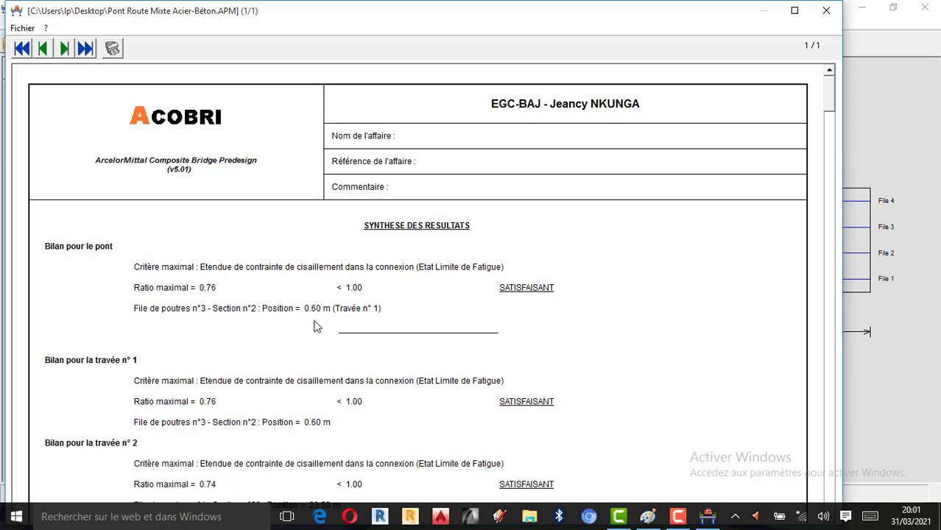
Step: Examine the results summary for the maximum ratio, governing criterion and critical section of the whole bridge and each of its three spans
{"action": "scroll", "coordinate": [383, 321], "scroll_direction": "down", "scroll_amount": 3}
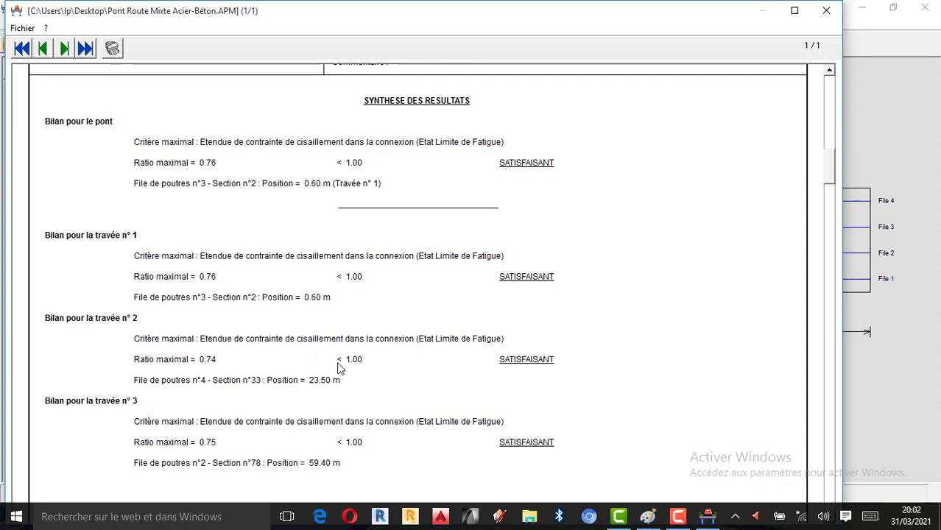
{"action": "scroll", "coordinate": [190, 383], "scroll_direction": "down", "scroll_amount": 1}
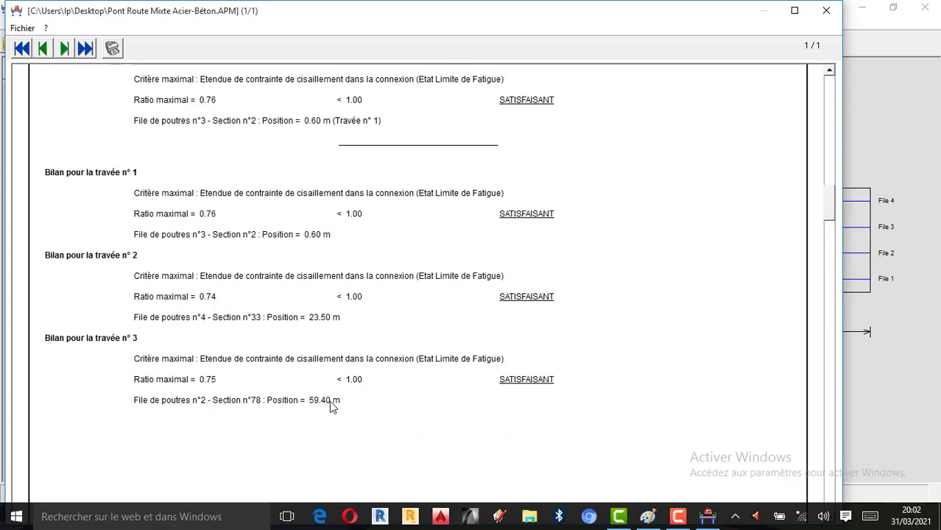
{"action": "scroll", "coordinate": [329, 413], "scroll_direction": "down", "scroll_amount": 1}
{"action": "scroll", "coordinate": [328, 417], "scroll_direction": "down", "scroll_amount": 3}
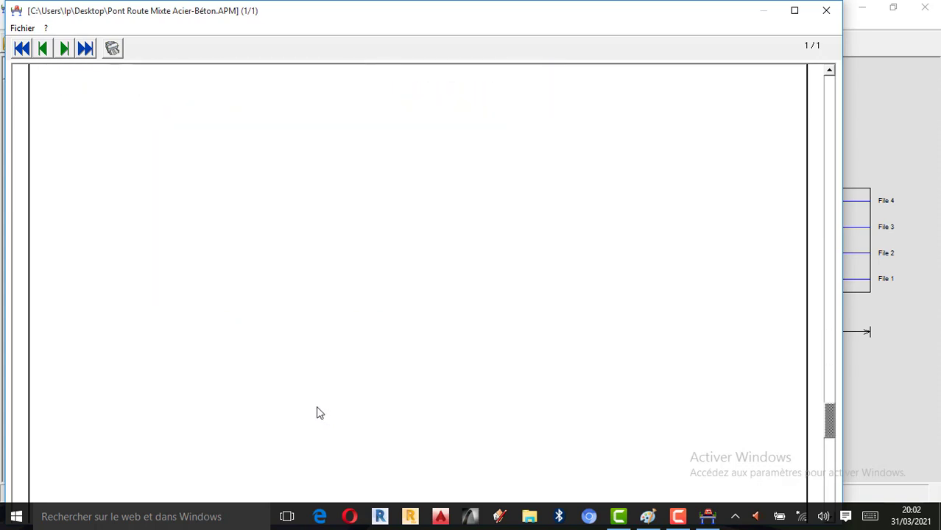
{"action": "scroll", "coordinate": [302, 405], "scroll_direction": "up", "scroll_amount": 4}
{"action": "scroll", "coordinate": [294, 403], "scroll_direction": "up", "scroll_amount": 2}
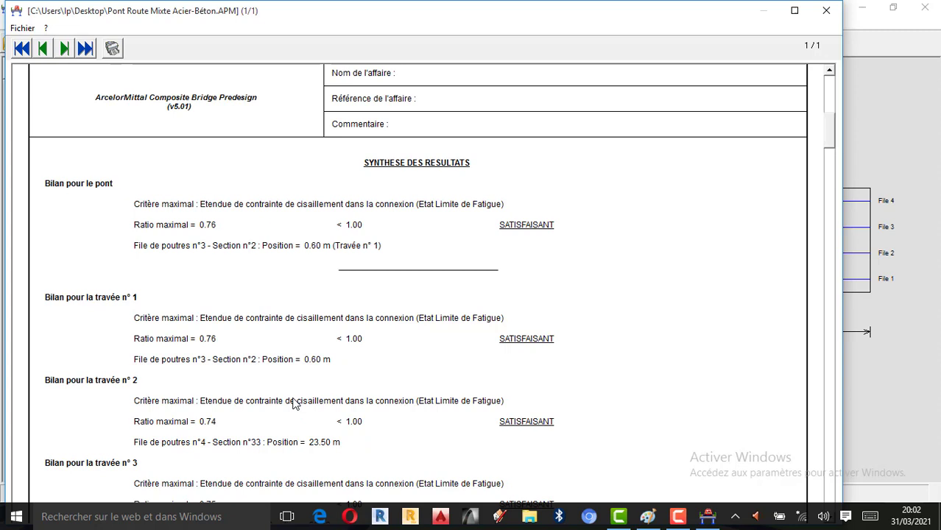
{"action": "scroll", "coordinate": [288, 403], "scroll_direction": "down", "scroll_amount": 1}
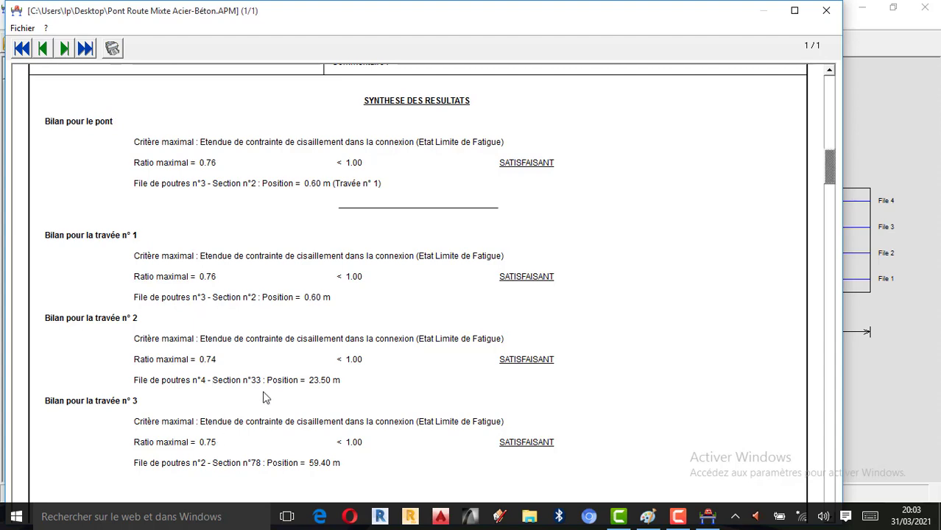
{"action": "scroll", "coordinate": [264, 398], "scroll_direction": "up", "scroll_amount": 3}
{"action": "scroll", "coordinate": [261, 397], "scroll_direction": "up", "scroll_amount": 1}
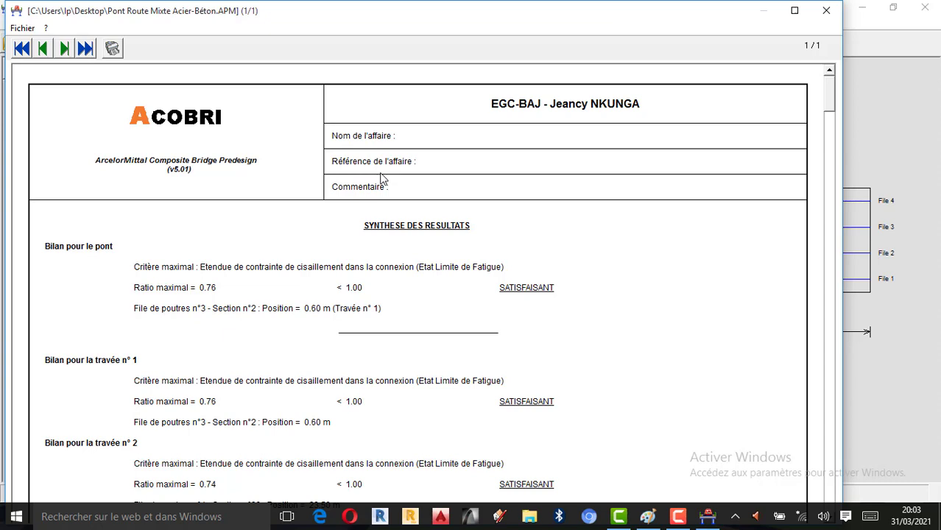
Step: Close the results summary and leave the calculation execution dialog
{"action": "left_click", "coordinate": [25, 29]}
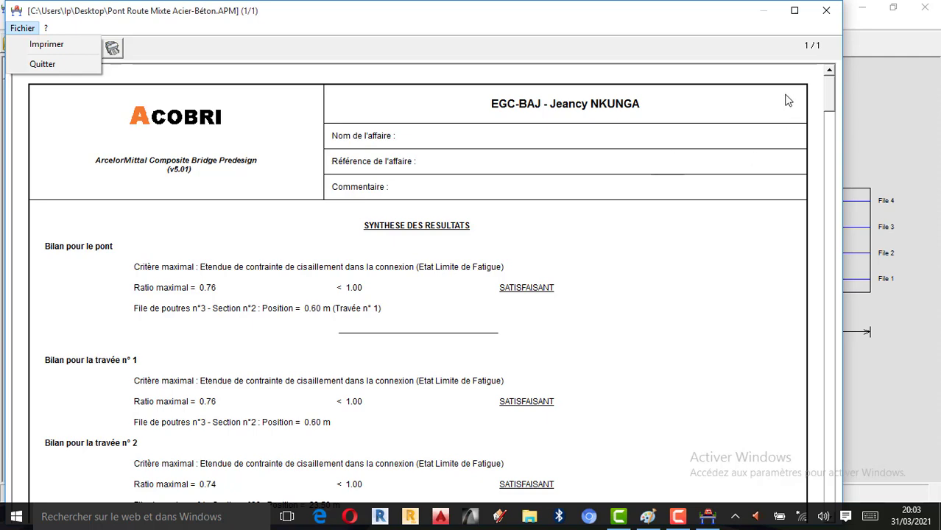
{"action": "left_click", "coordinate": [827, 11]}
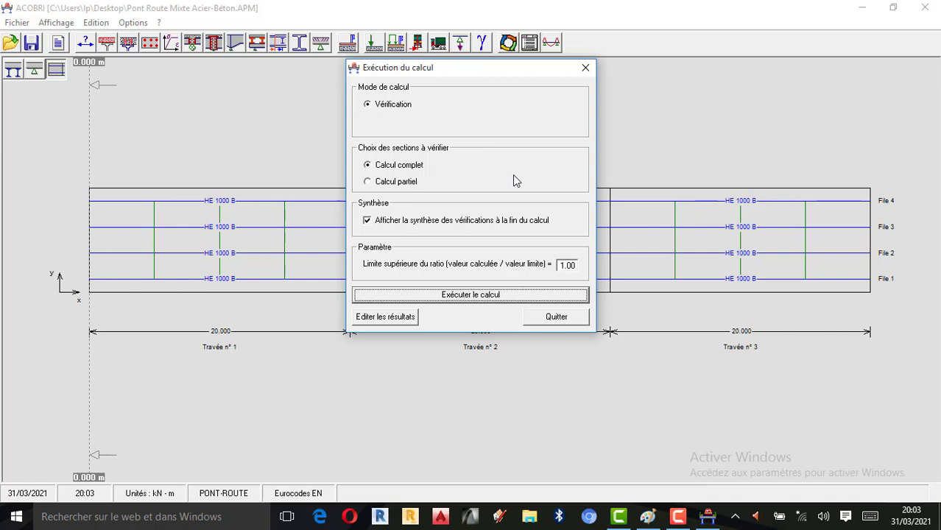
{"action": "left_click", "coordinate": [586, 69]}
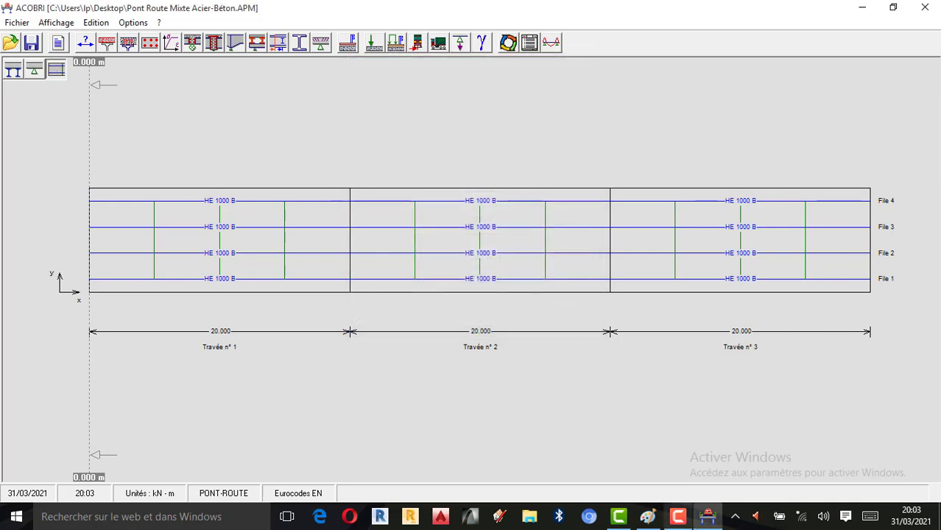
{"action": "left_click", "coordinate": [678, 518]}
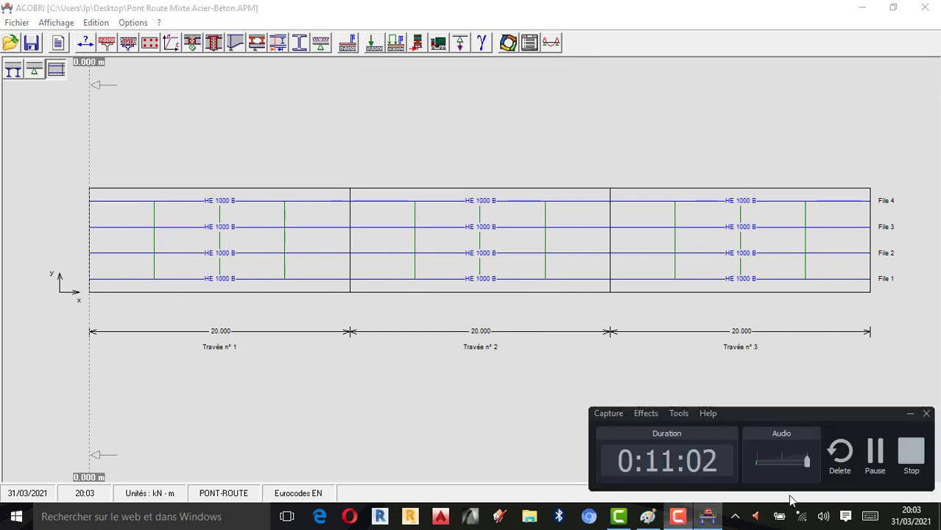
{"action": "left_click", "coordinate": [907, 450]}
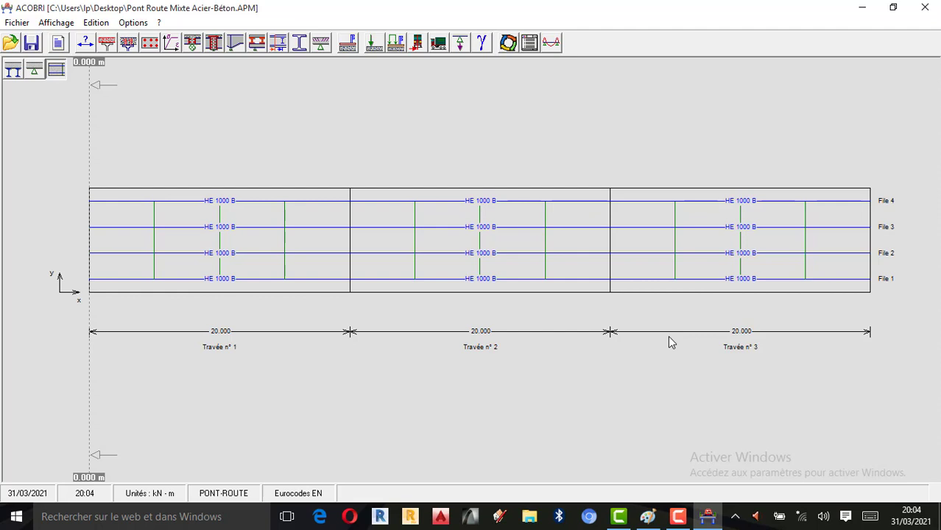
Step: Inspect the bridge's finite element model in the post-processing module, and return to the main bridge model
{"action": "left_click", "coordinate": [551, 45]}
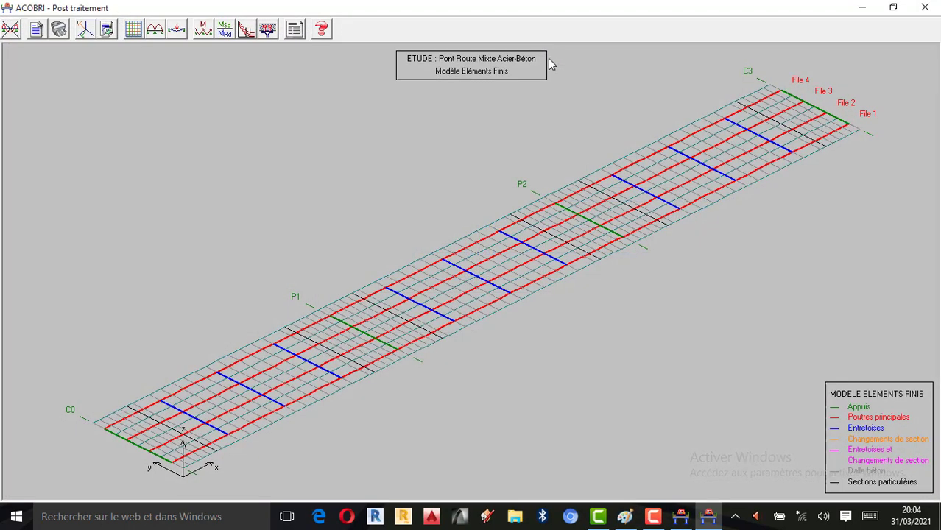
{"action": "left_click_drag", "start_coordinate": [384, 169], "coordinate": [345, 158]}
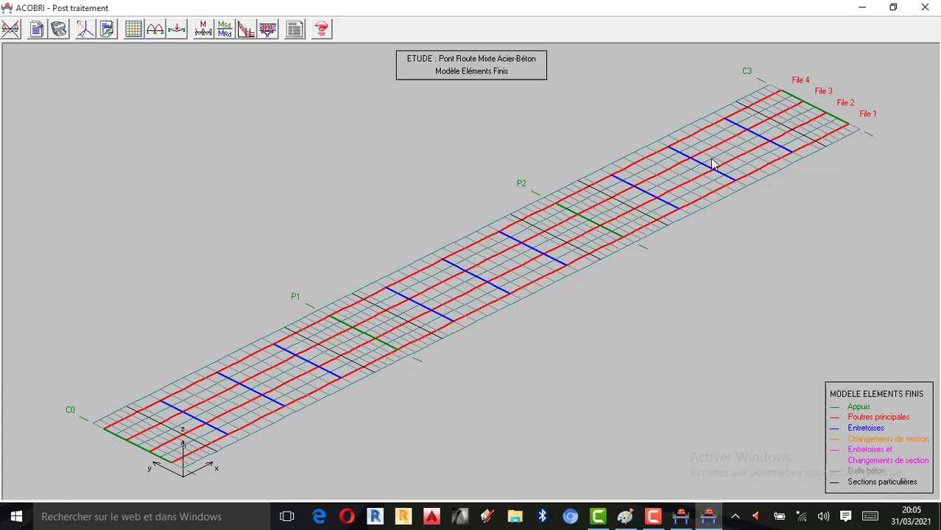
{"action": "left_click", "coordinate": [925, 7]}
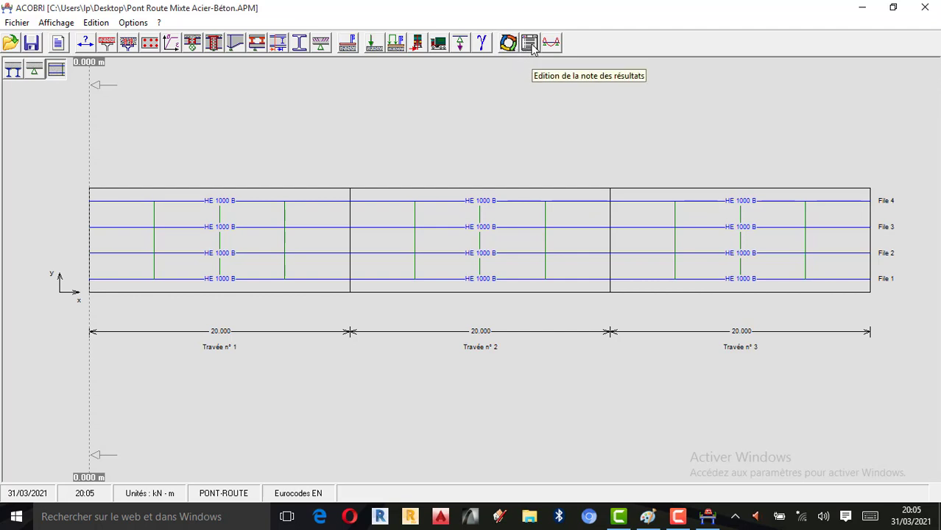
Step: Generate the results note with all of its sections included, from Introduction to Table des matières
{"action": "left_click", "coordinate": [529, 42]}
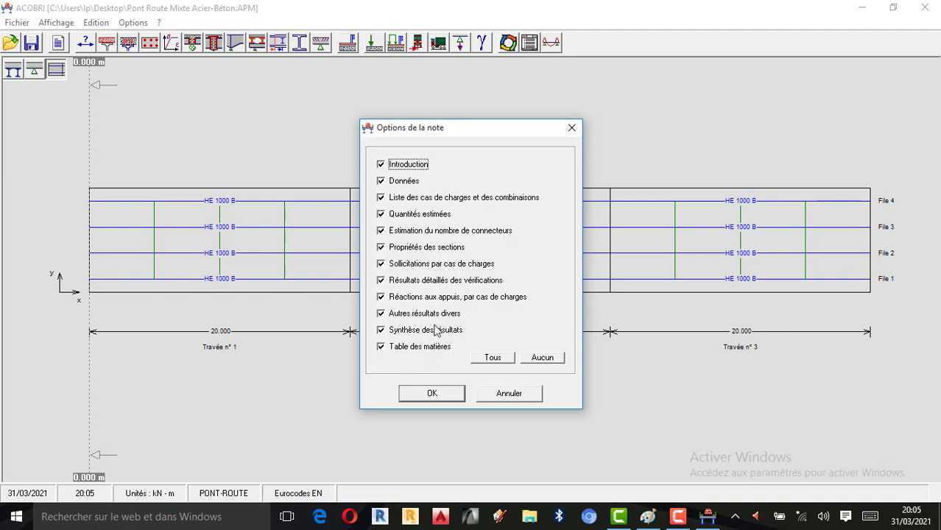
{"action": "left_click", "coordinate": [678, 516]}
{"action": "left_click", "coordinate": [874, 451]}
{"action": "left_click", "coordinate": [572, 128]}
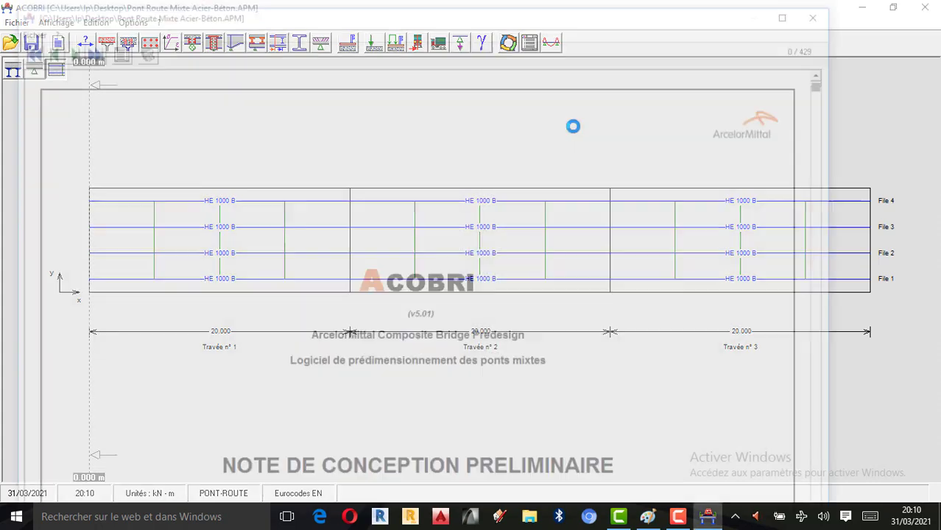
Step: Read through the calculation note from its cover page to the load increase and reduction coefficients, and close it
{"action": "scroll", "coordinate": [485, 276], "scroll_direction": "down", "scroll_amount": 3}
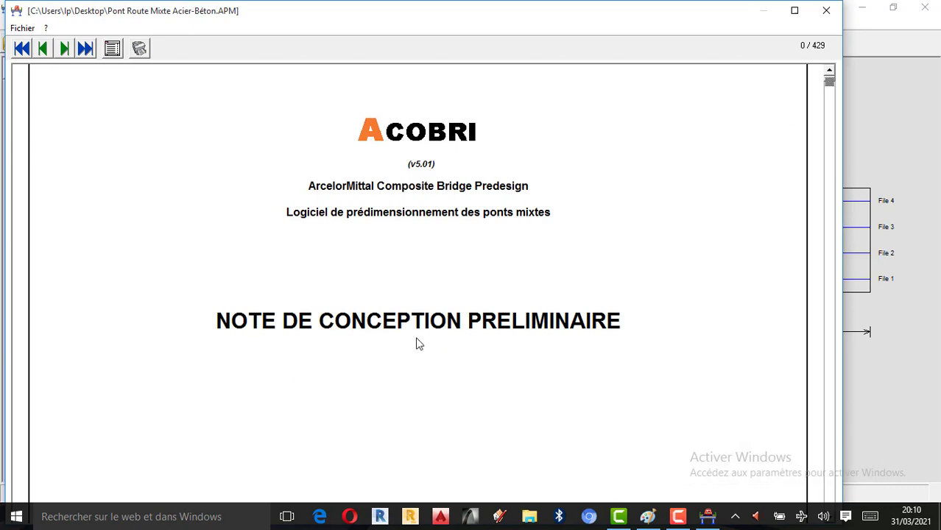
{"action": "scroll", "coordinate": [487, 351], "scroll_direction": "down", "scroll_amount": 3}
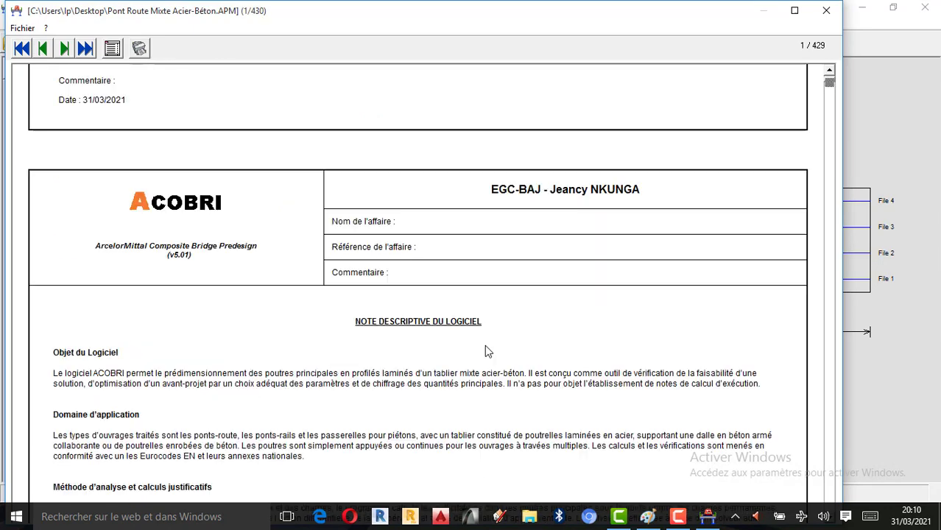
{"action": "scroll", "coordinate": [486, 349], "scroll_direction": "down", "scroll_amount": 6}
{"action": "scroll", "coordinate": [484, 347], "scroll_direction": "down", "scroll_amount": 3}
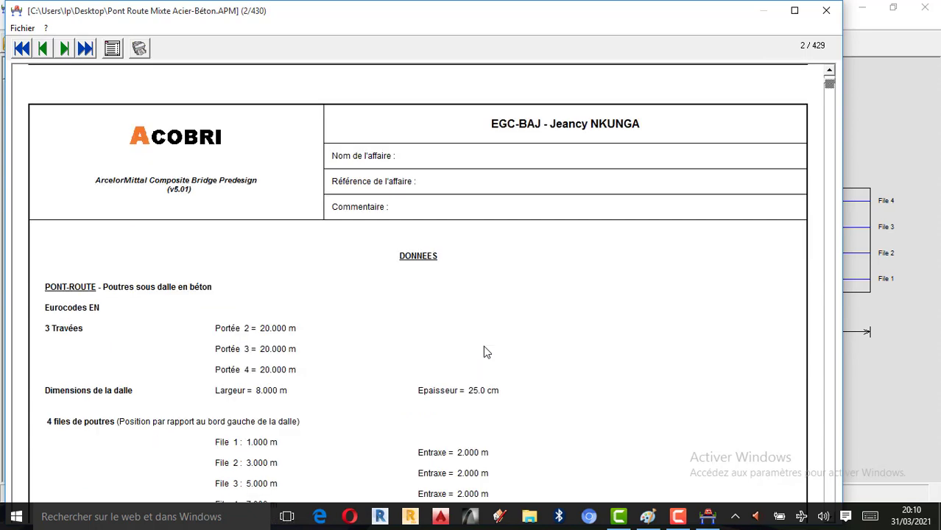
{"action": "scroll", "coordinate": [483, 347], "scroll_direction": "down", "scroll_amount": 3}
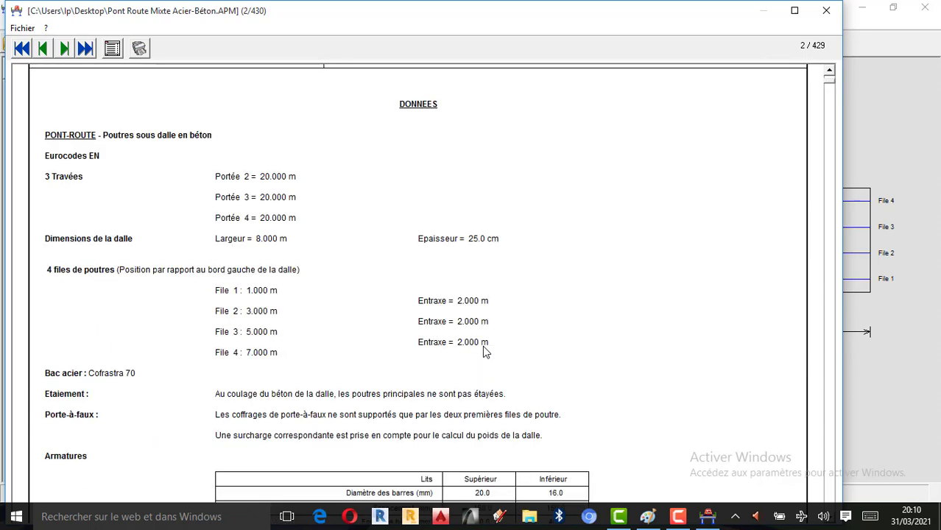
{"action": "scroll", "coordinate": [483, 350], "scroll_direction": "down", "scroll_amount": 9}
{"action": "scroll", "coordinate": [476, 348], "scroll_direction": "down", "scroll_amount": 20}
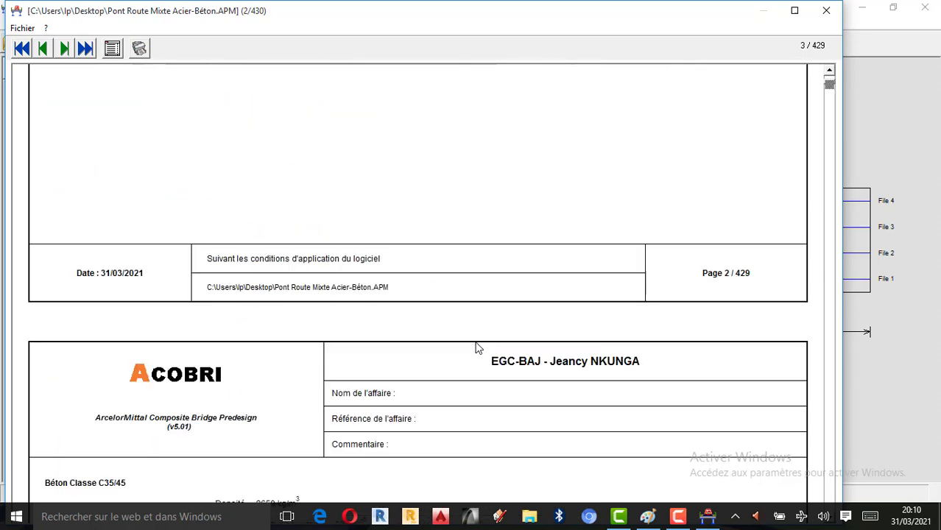
{"action": "scroll", "coordinate": [476, 348], "scroll_direction": "down", "scroll_amount": 20}
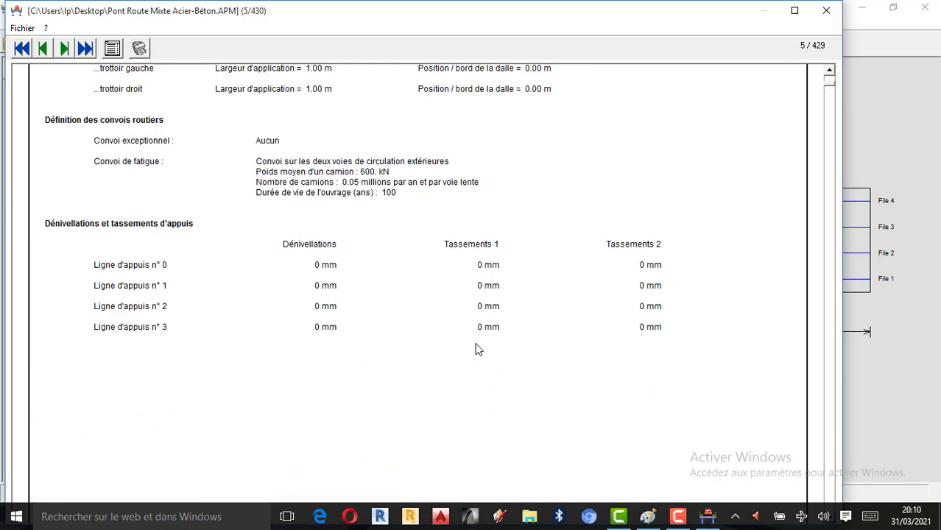
{"action": "scroll", "coordinate": [476, 350], "scroll_direction": "up", "scroll_amount": 6}
{"action": "scroll", "coordinate": [475, 351], "scroll_direction": "down", "scroll_amount": 6}
{"action": "scroll", "coordinate": [476, 351], "scroll_direction": "down", "scroll_amount": 10}
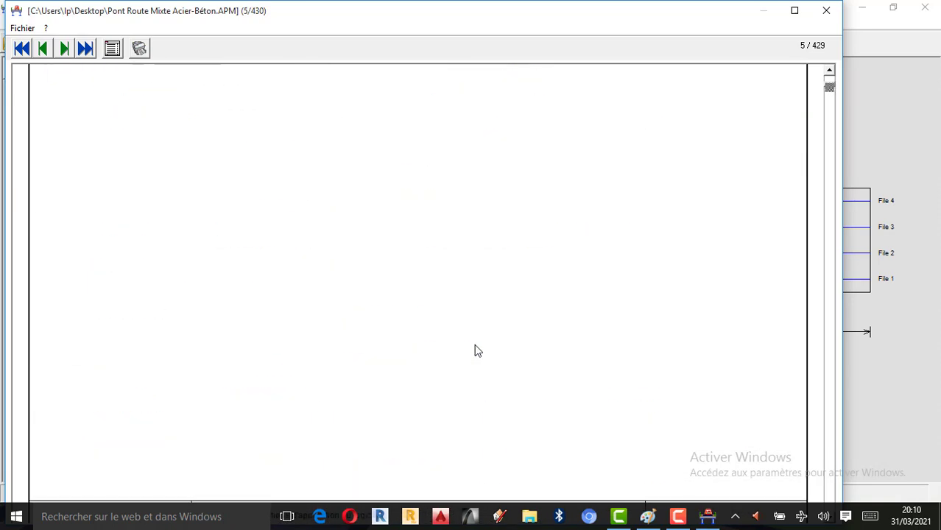
{"action": "scroll", "coordinate": [475, 350], "scroll_direction": "down", "scroll_amount": 20}
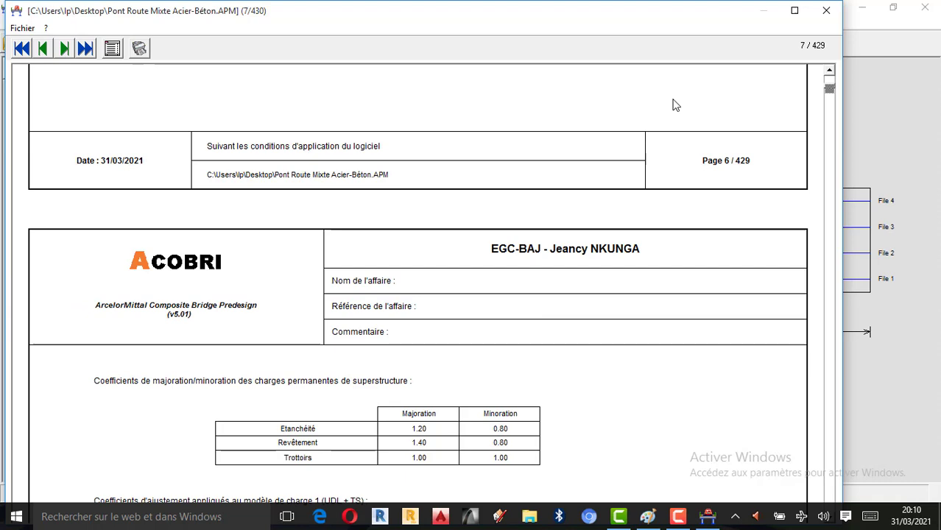
{"action": "left_click", "coordinate": [826, 10]}
Step: Display the support symbols and calculation section numbers on the finite element model in the post-processing module
{"action": "left_click", "coordinate": [552, 42]}
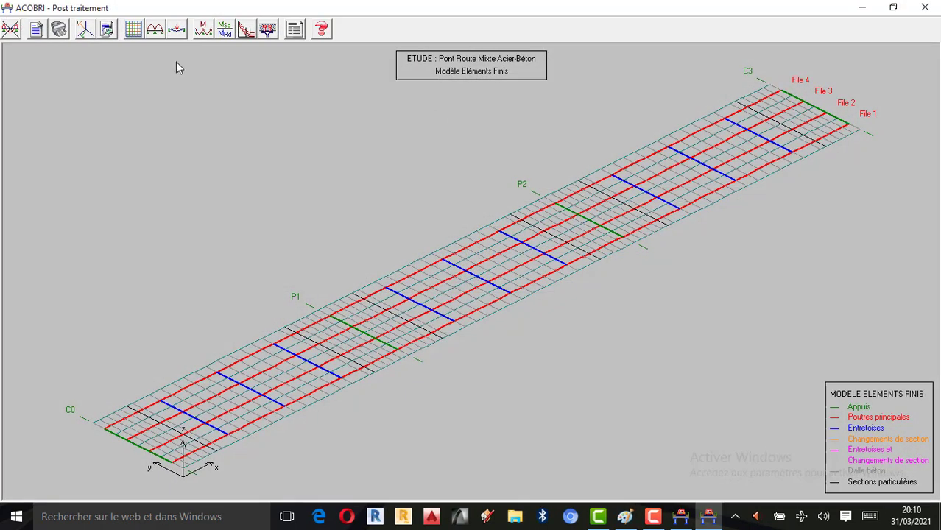
{"action": "left_click", "coordinate": [133, 31]}
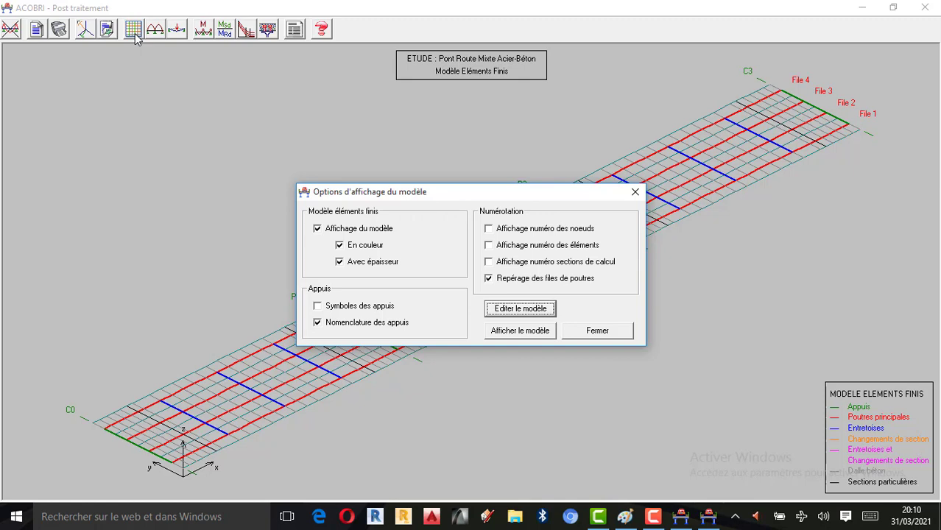
{"action": "left_click", "coordinate": [318, 308]}
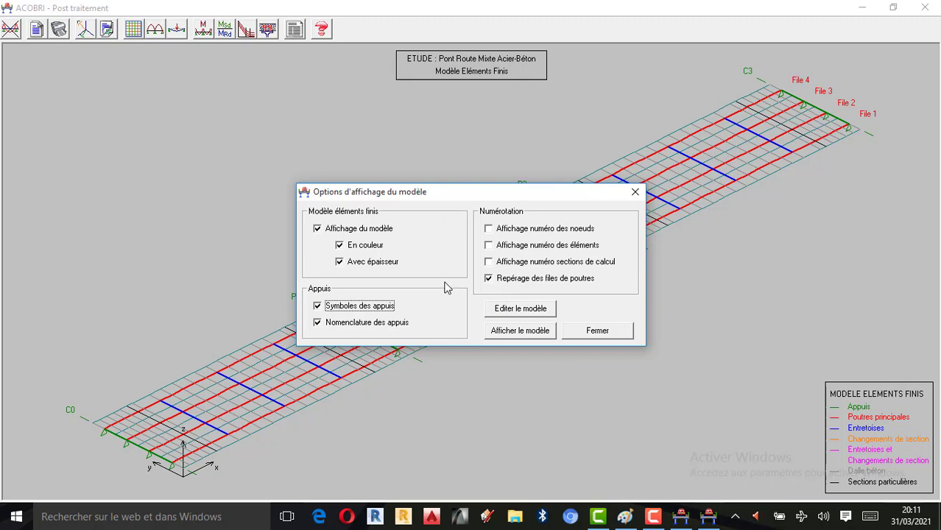
{"action": "left_click", "coordinate": [490, 263]}
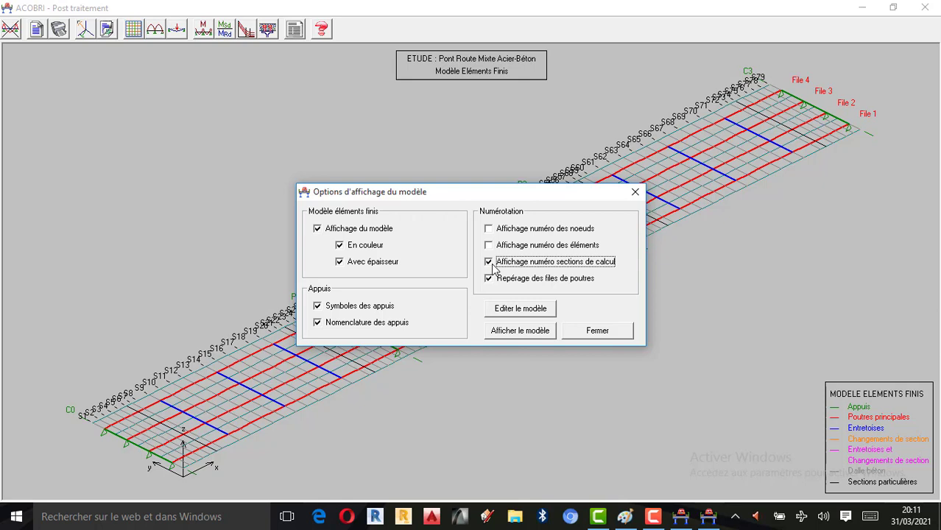
{"action": "left_click", "coordinate": [634, 192]}
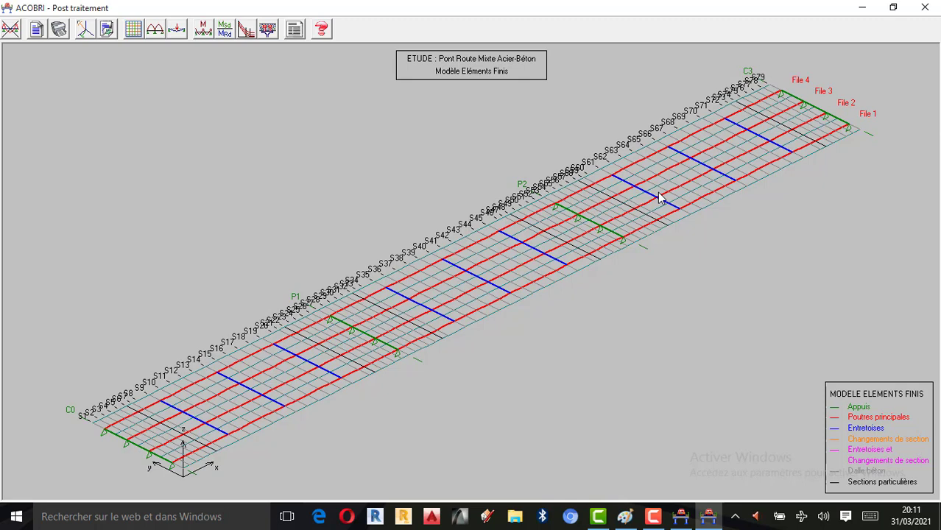
Step: Enable the longitudinal influence line of component My and its calculation point for Travée n°1, node line n°2
{"action": "left_click", "coordinate": [156, 31]}
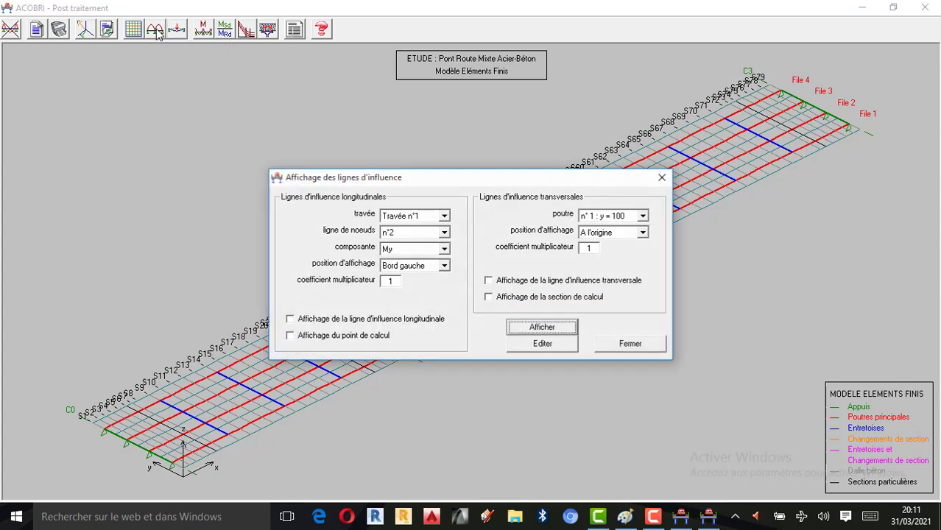
{"action": "left_click_drag", "start_coordinate": [480, 183], "coordinate": [284, 93]}
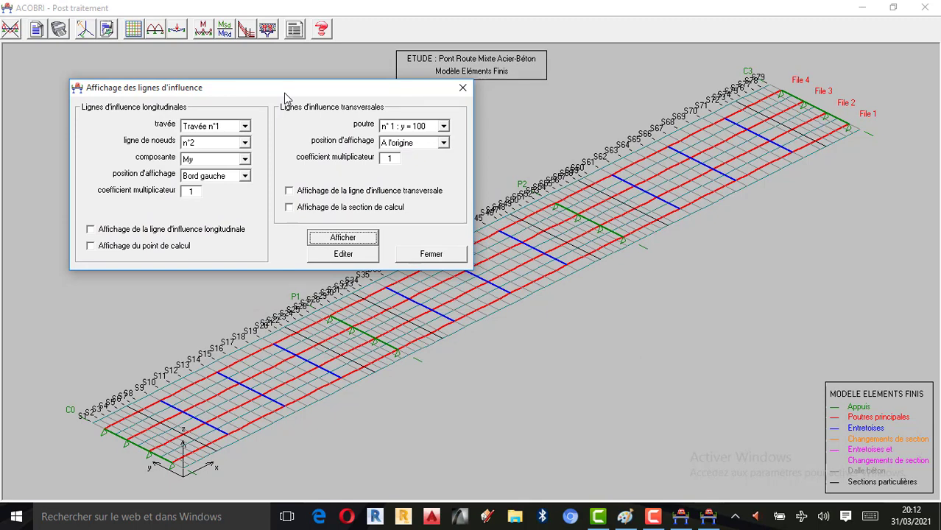
{"action": "left_click_drag", "start_coordinate": [288, 90], "coordinate": [274, 84]}
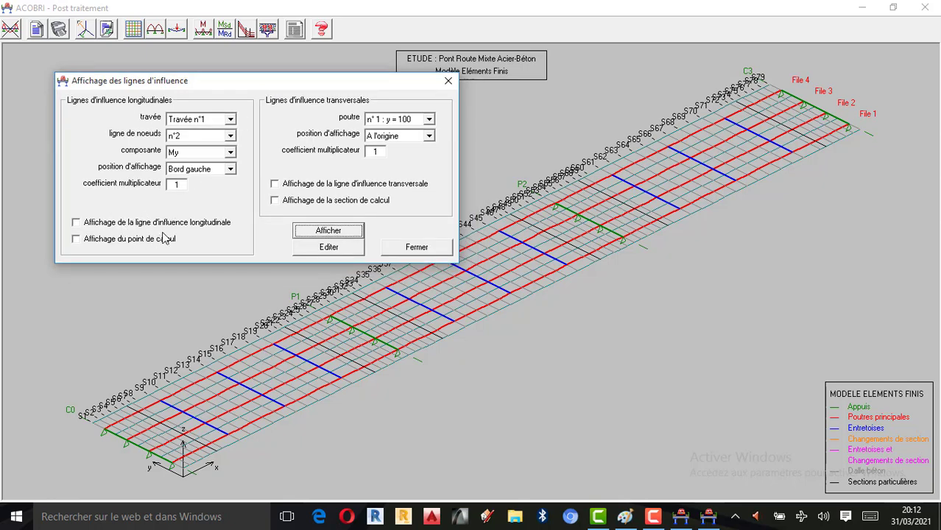
{"action": "left_click", "coordinate": [76, 224]}
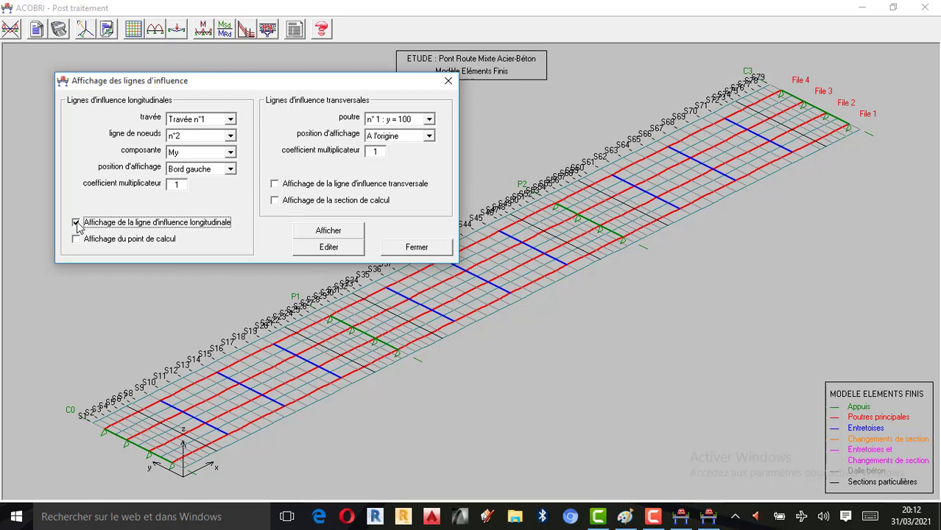
{"action": "left_click", "coordinate": [76, 240]}
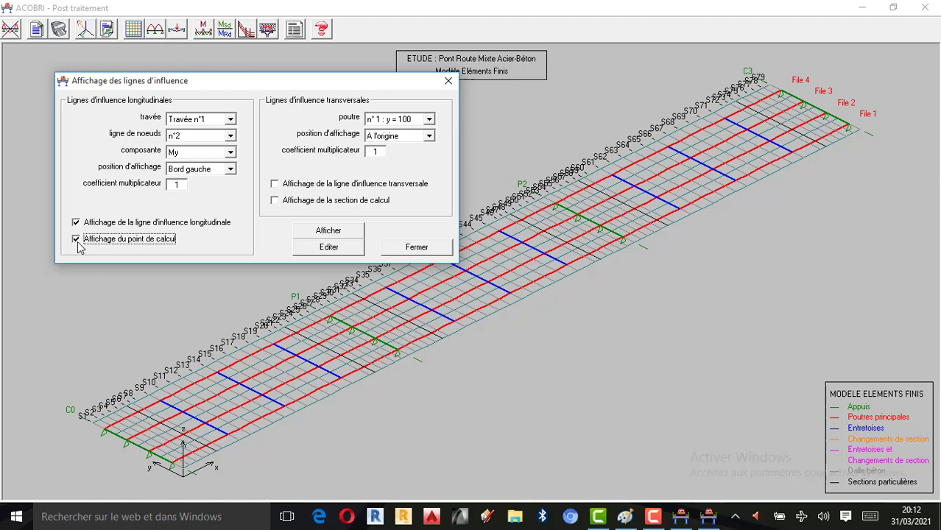
Step: Enable the transverse influence line for beam n° 1 with its calculation section, and draw the influence lines clear of the settings dialog
{"action": "left_click", "coordinate": [274, 184]}
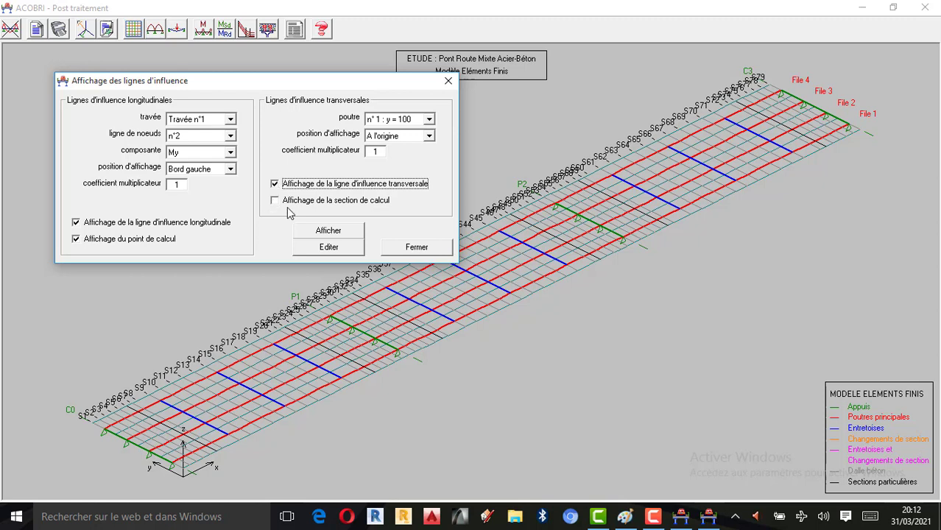
{"action": "left_click", "coordinate": [277, 205]}
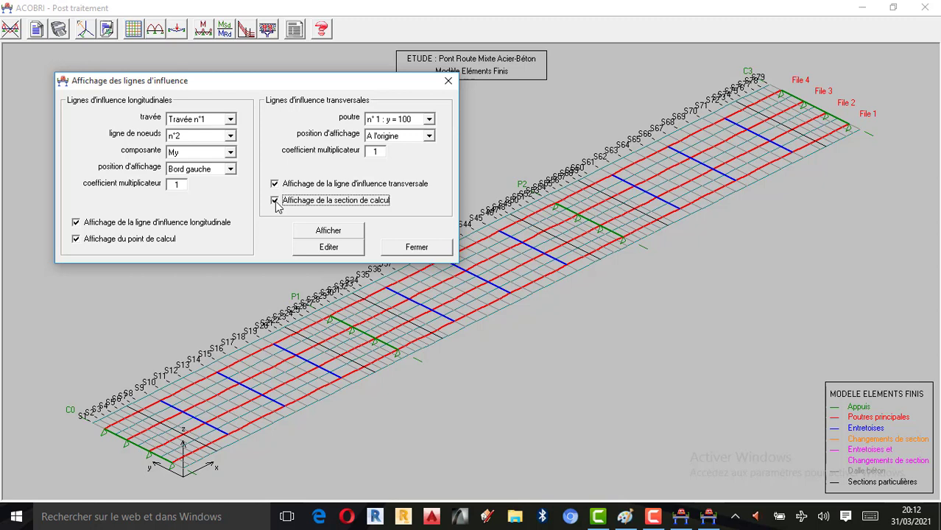
{"action": "left_click", "coordinate": [329, 233]}
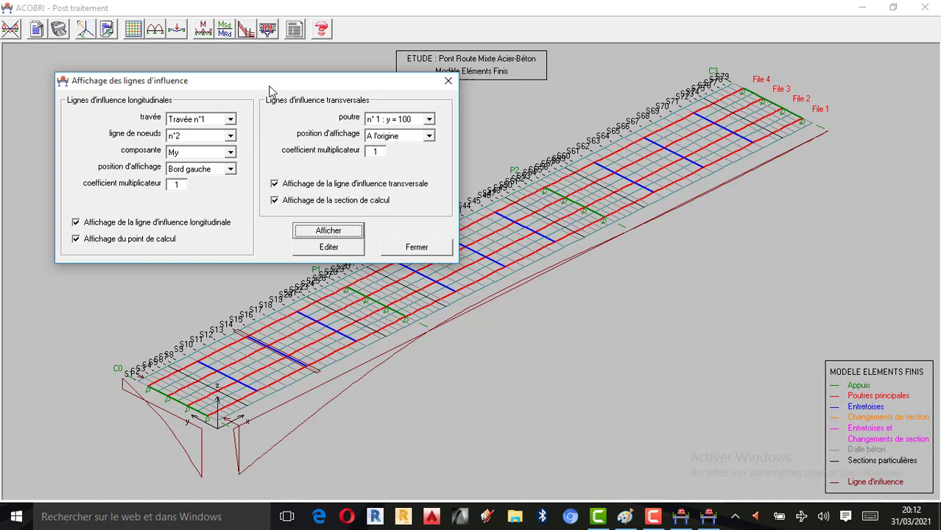
{"action": "left_click_drag", "start_coordinate": [267, 84], "coordinate": [241, 76]}
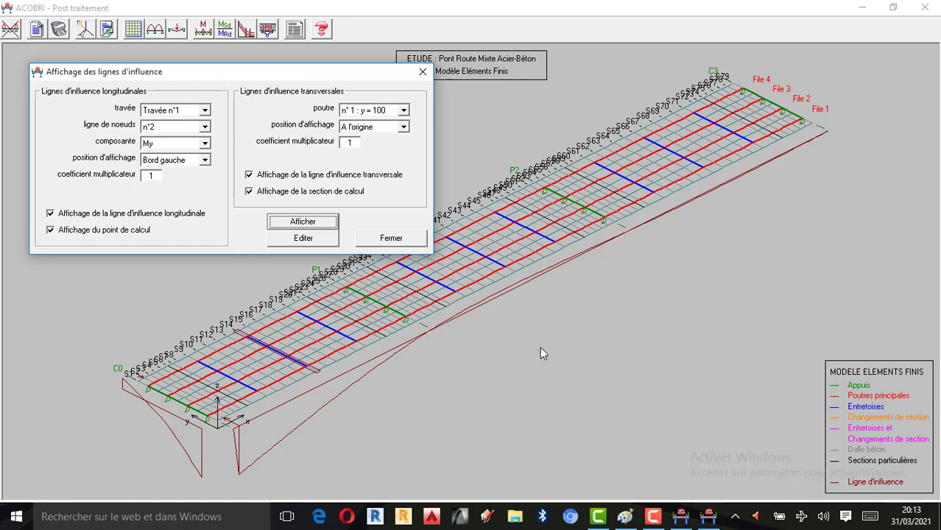
{"action": "left_click_drag", "start_coordinate": [278, 76], "coordinate": [246, 53]}
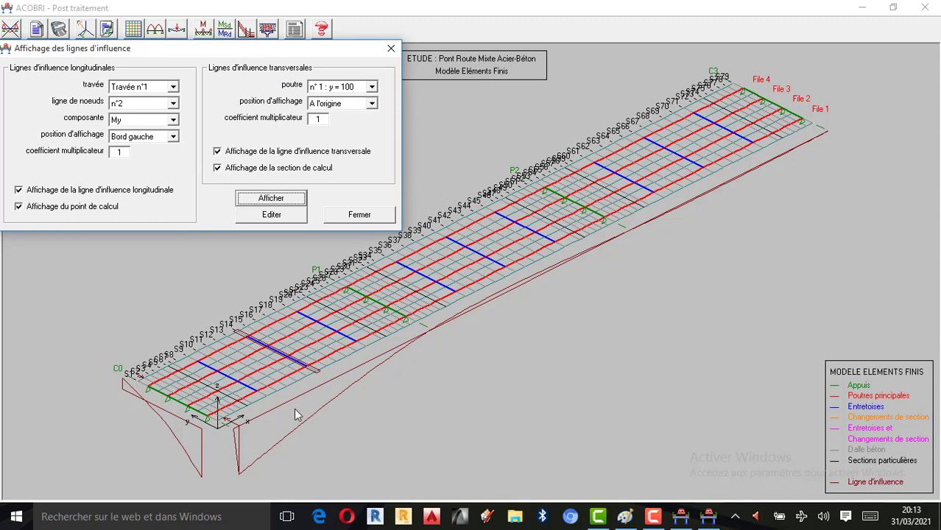
Step: Redraw the model with only the longitudinal influence line for comparison, and restore the transverse influence line with its calculation section
{"action": "left_click", "coordinate": [218, 152]}
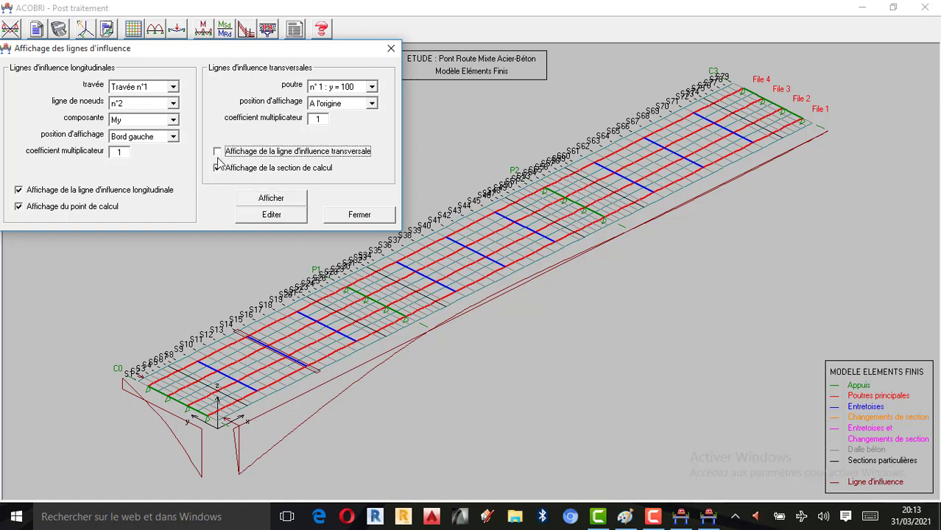
{"action": "left_click", "coordinate": [218, 169]}
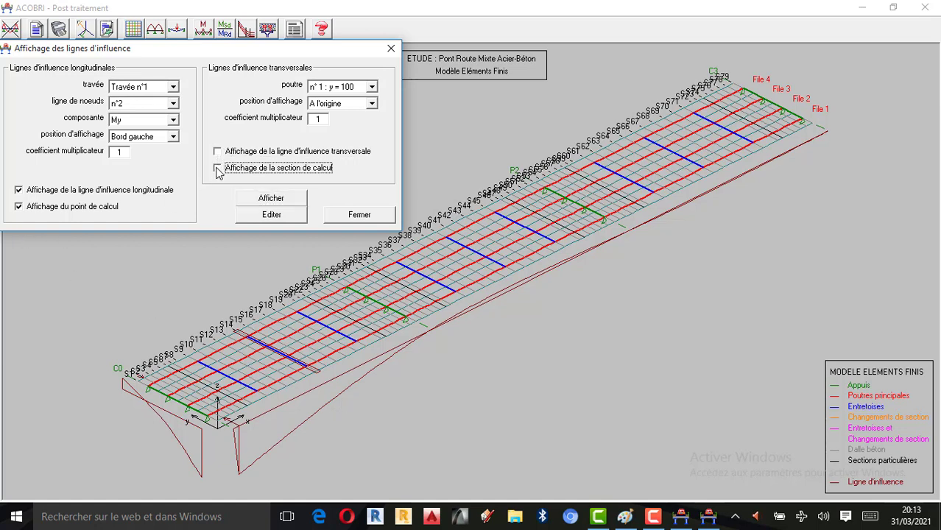
{"action": "left_click", "coordinate": [280, 204]}
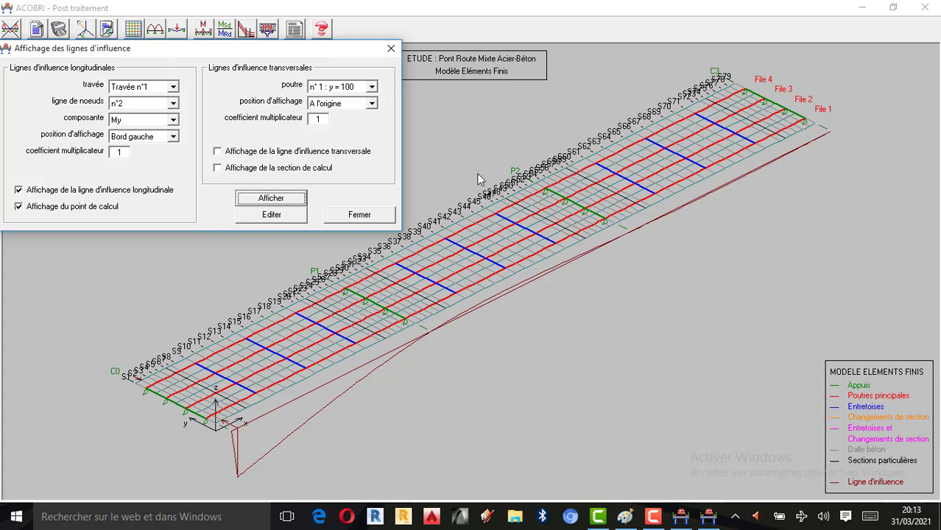
{"action": "left_click", "coordinate": [238, 157]}
{"action": "left_click", "coordinate": [217, 168]}
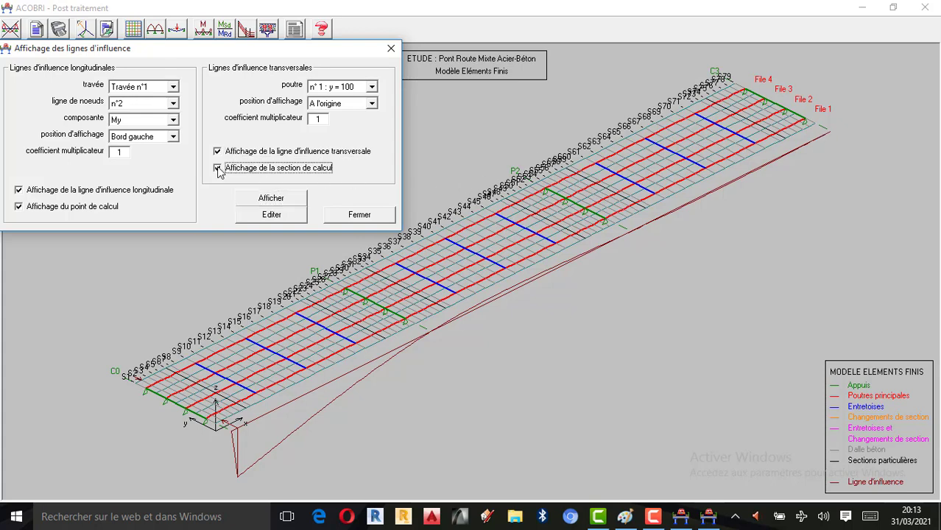
{"action": "left_click", "coordinate": [286, 201]}
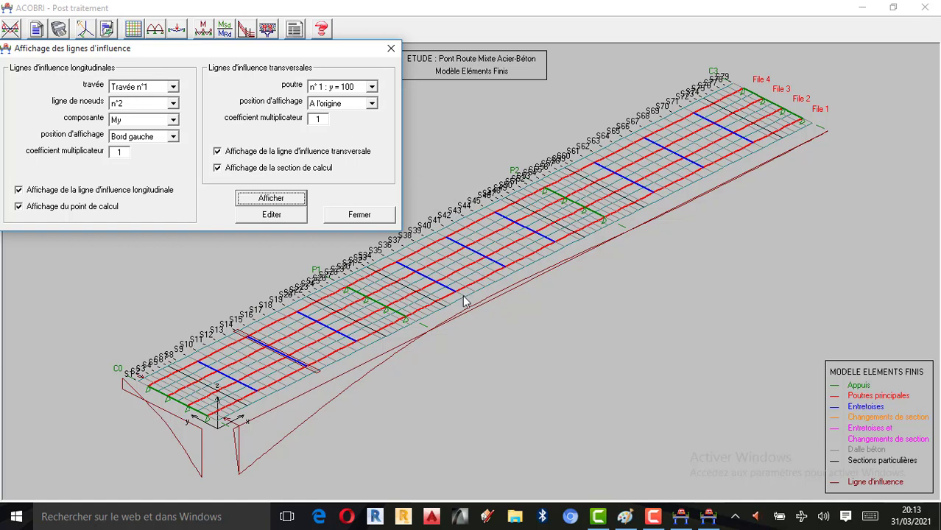
{"action": "left_click", "coordinate": [373, 87]}
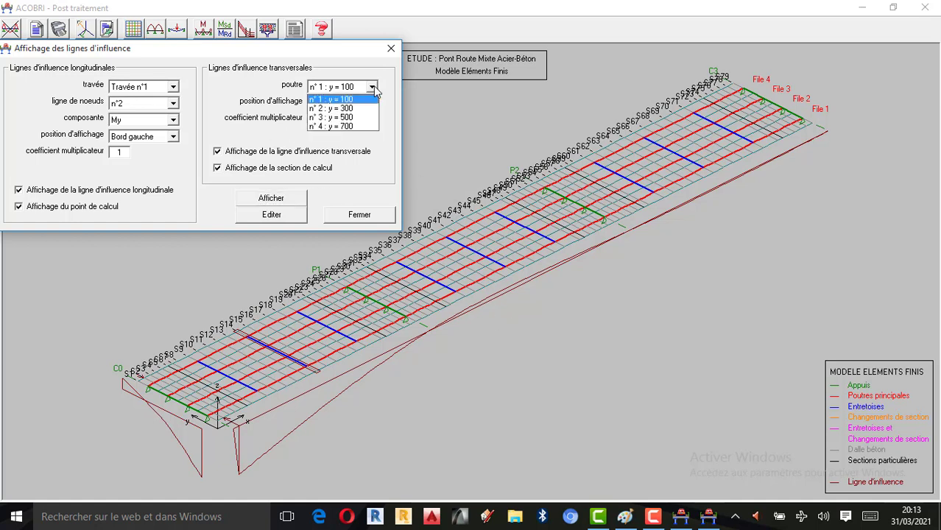
{"action": "left_click", "coordinate": [329, 100]}
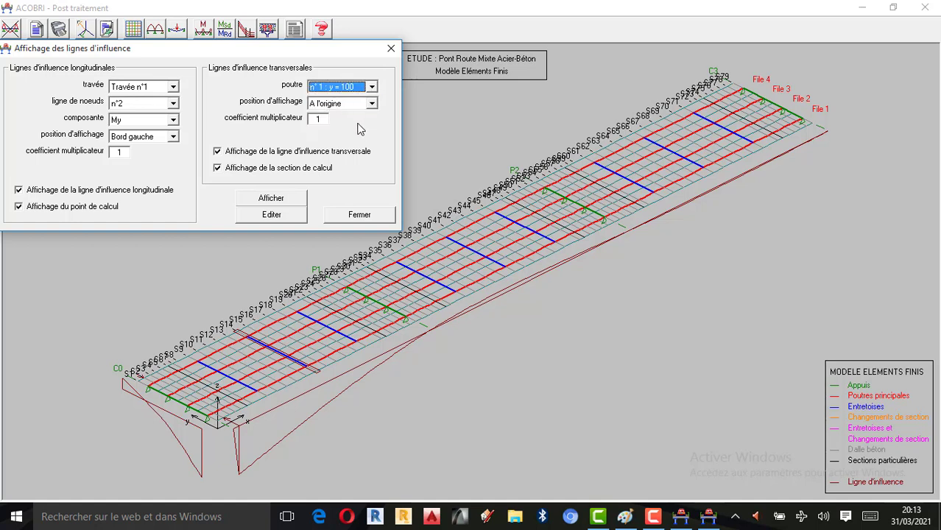
{"action": "left_click", "coordinate": [655, 518]}
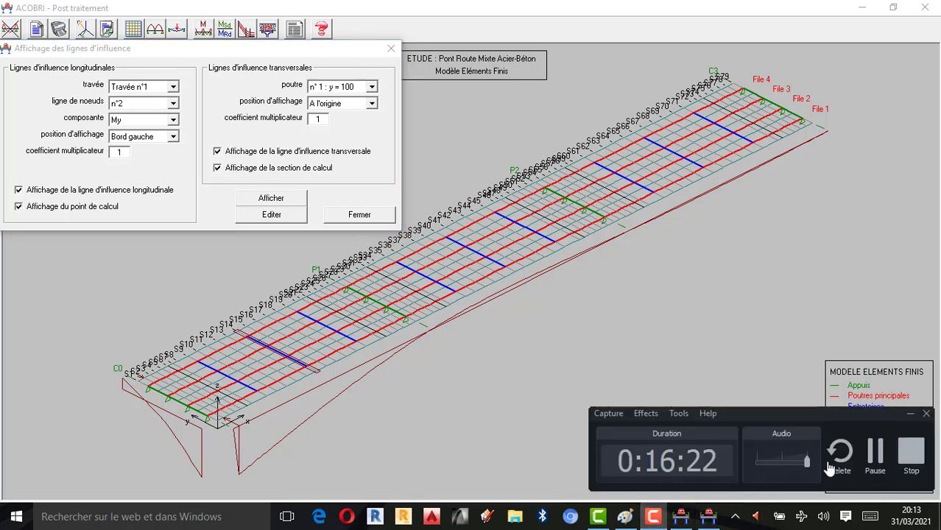
{"action": "left_click", "coordinate": [510, 279]}
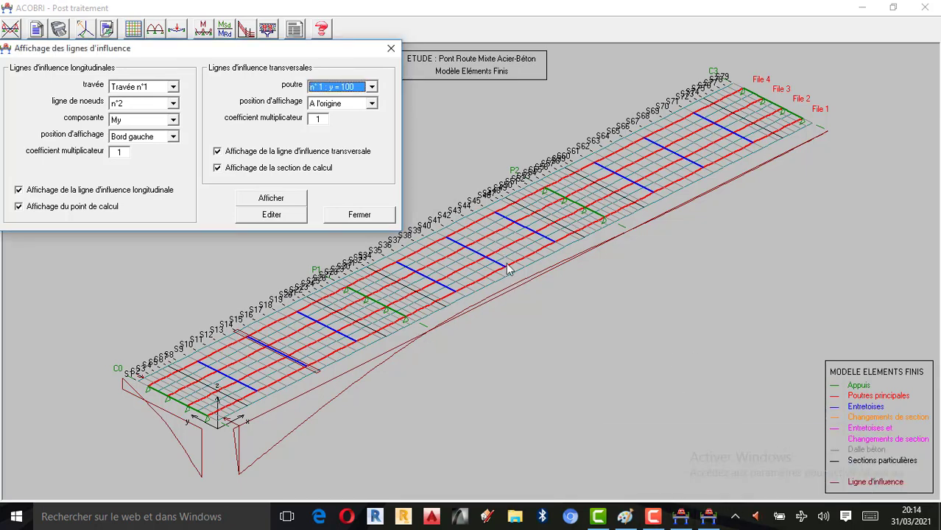
{"action": "left_click", "coordinate": [525, 314]}
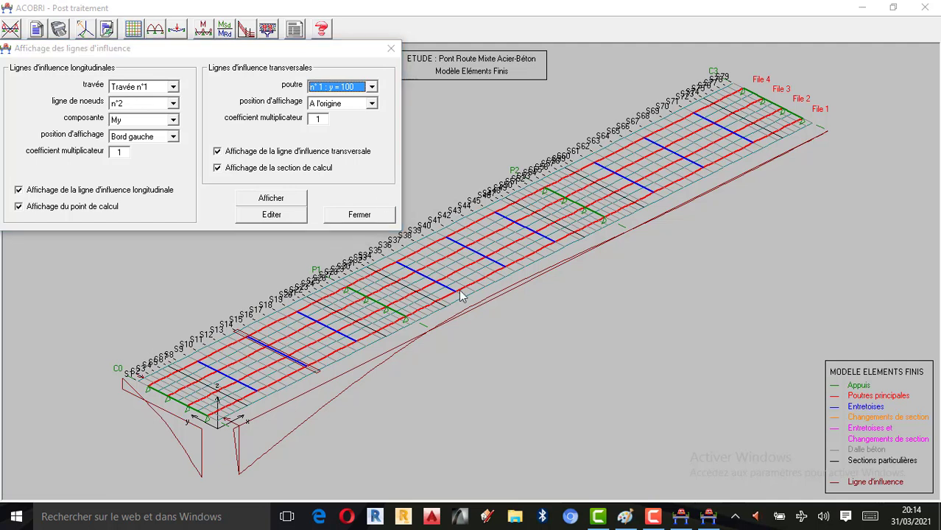
Step: Draw the transverse influence line for beam n° 2 (y = 300), followed by the one for beam n° 3 (y = 500)
{"action": "left_click", "coordinate": [327, 92]}
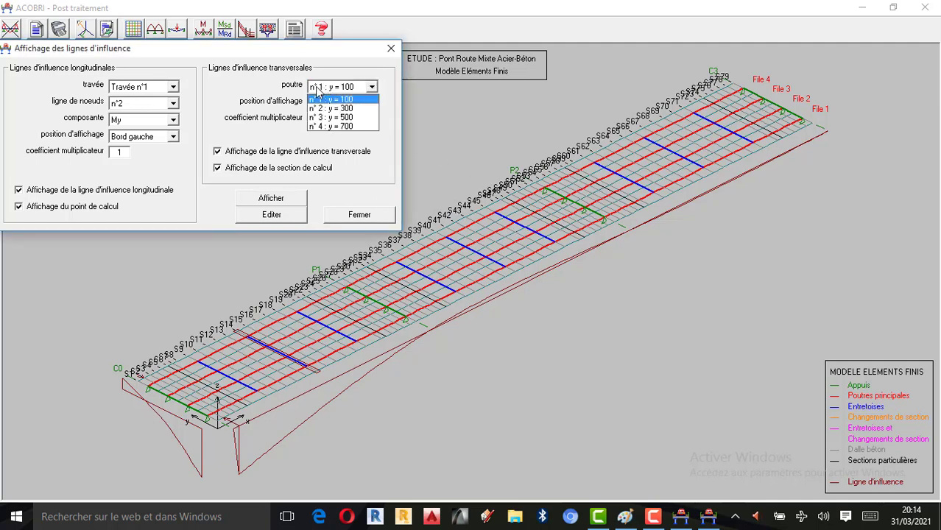
{"action": "left_click", "coordinate": [318, 89]}
{"action": "left_click", "coordinate": [321, 89]}
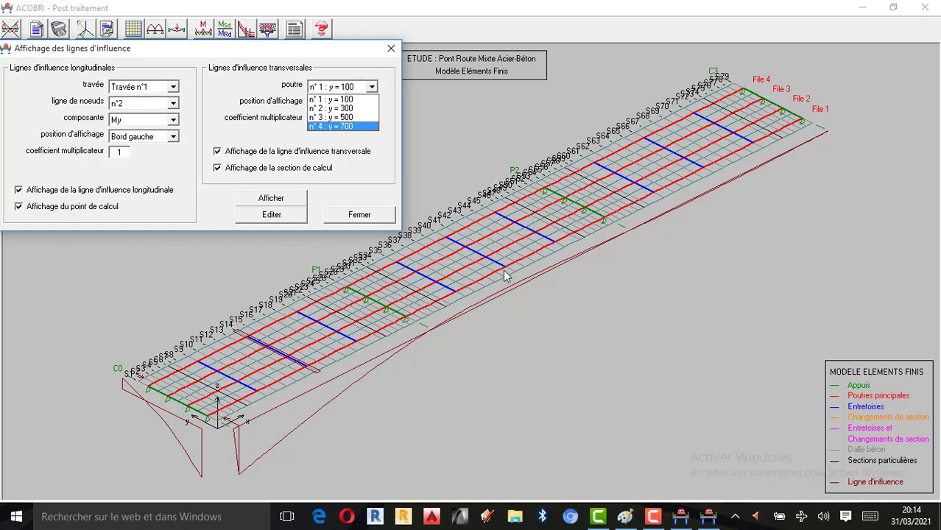
{"action": "left_click", "coordinate": [331, 109]}
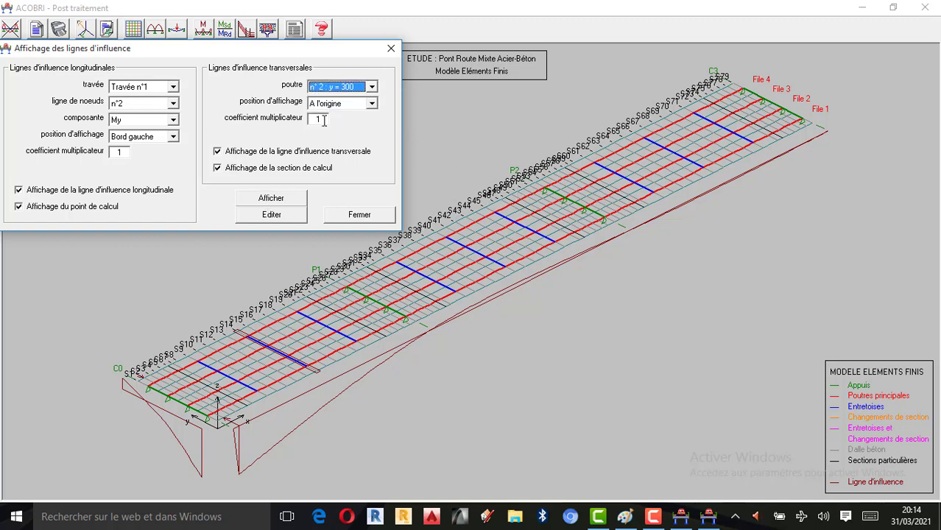
{"action": "left_click", "coordinate": [277, 198]}
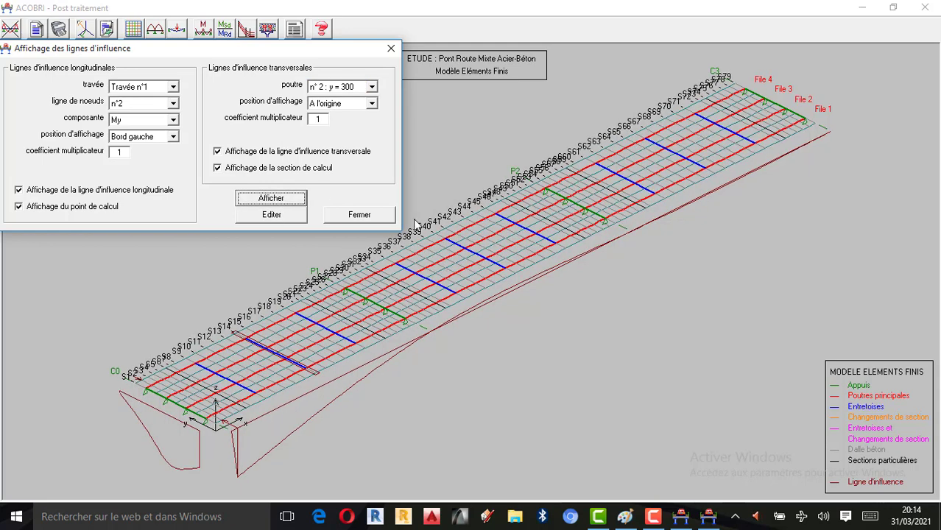
{"action": "left_click", "coordinate": [372, 87]}
{"action": "left_click", "coordinate": [328, 117]}
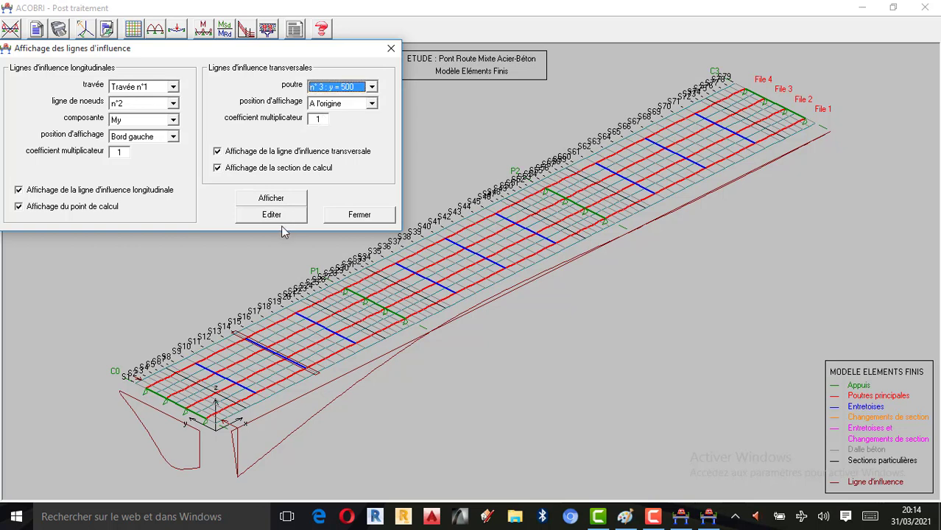
{"action": "left_click", "coordinate": [279, 198]}
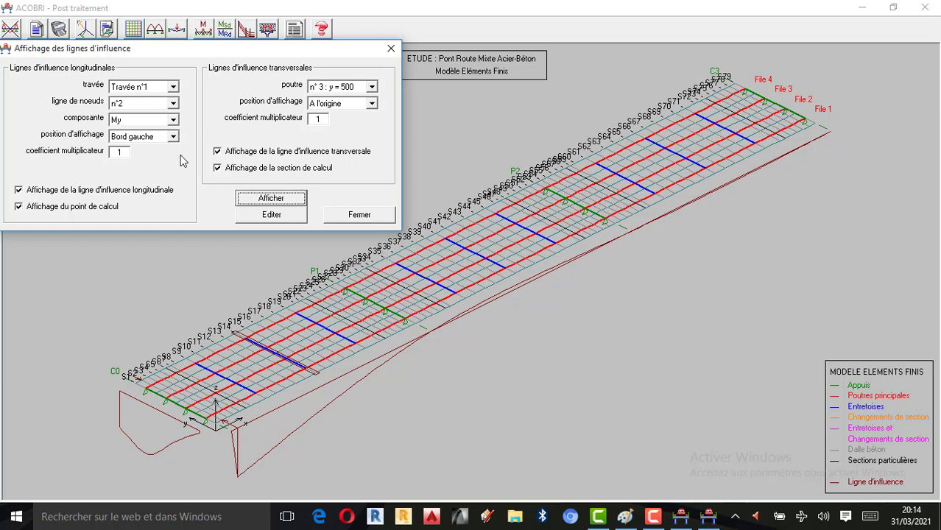
Step: Set the transverse line's beam back to n° 1 (y = 100) and draw the longitudinal My influence line for Travée n°2
{"action": "left_click", "coordinate": [373, 87]}
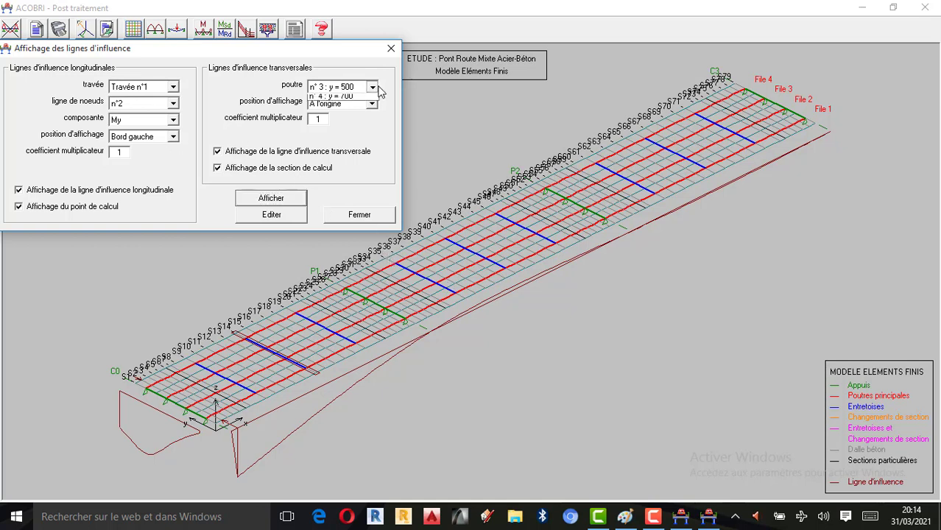
{"action": "left_click", "coordinate": [333, 97]}
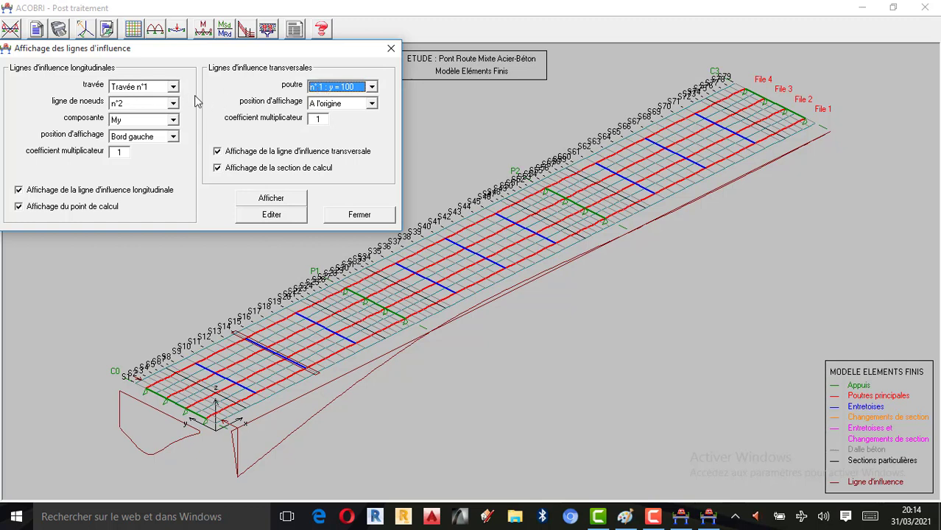
{"action": "left_click", "coordinate": [174, 89]}
{"action": "left_click", "coordinate": [324, 97]}
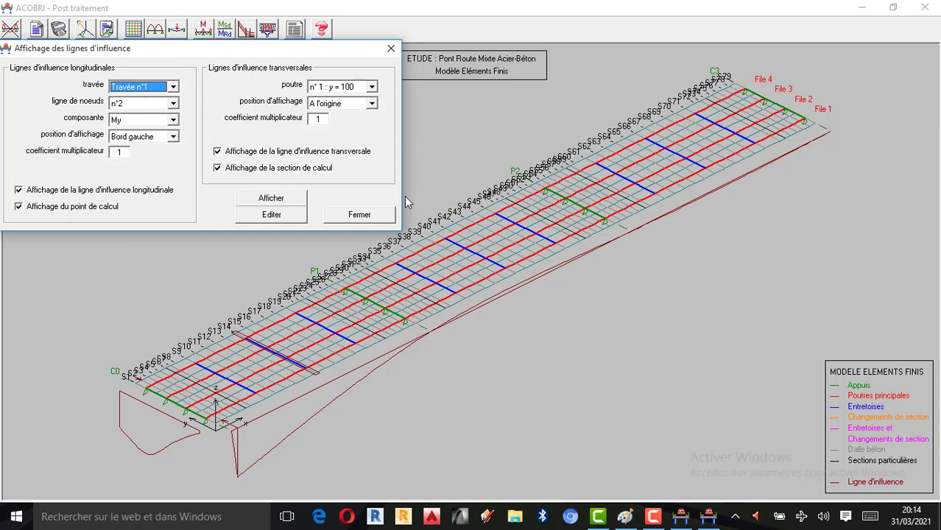
{"action": "left_click", "coordinate": [175, 89]}
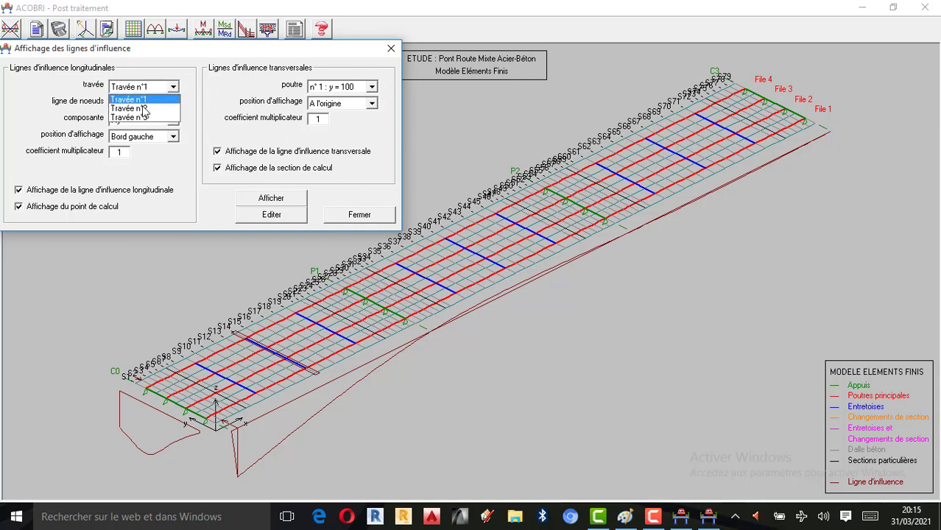
{"action": "left_click", "coordinate": [144, 109]}
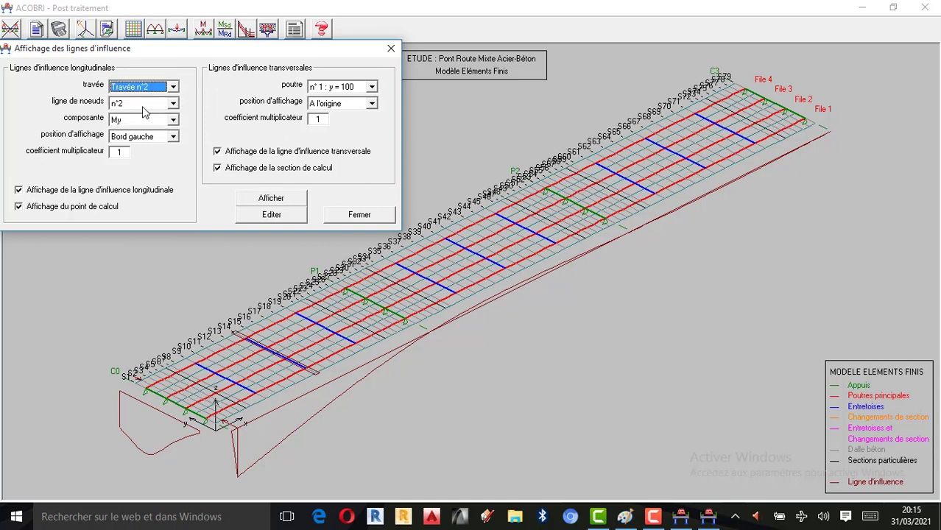
{"action": "left_click", "coordinate": [269, 199]}
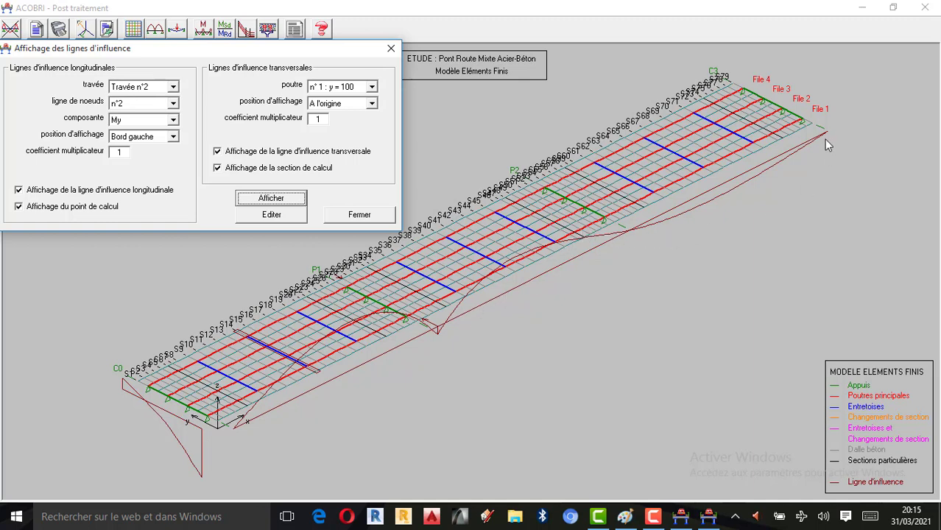
Step: Redraw the longitudinal My influence line for Travée n°1 to compare, and return to the one for Travée n°2
{"action": "left_click", "coordinate": [174, 87]}
{"action": "left_click", "coordinate": [153, 99]}
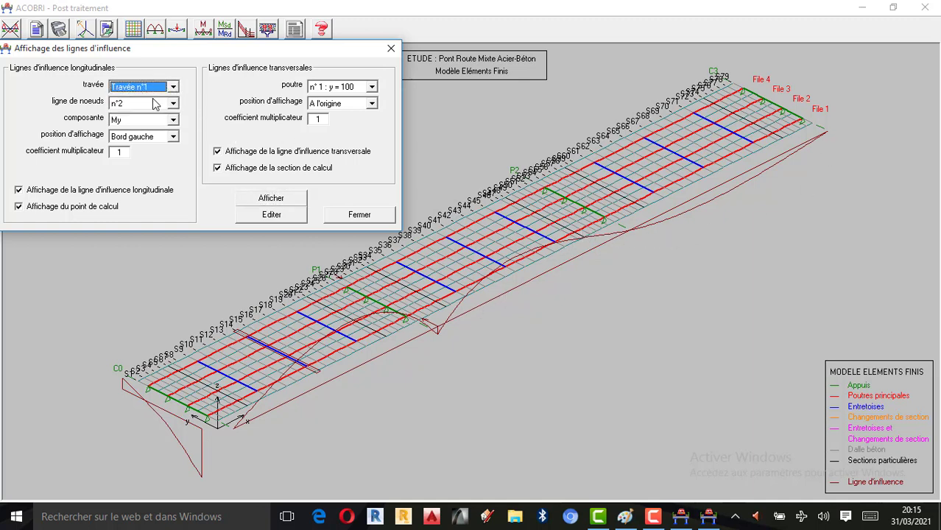
{"action": "left_click", "coordinate": [279, 202]}
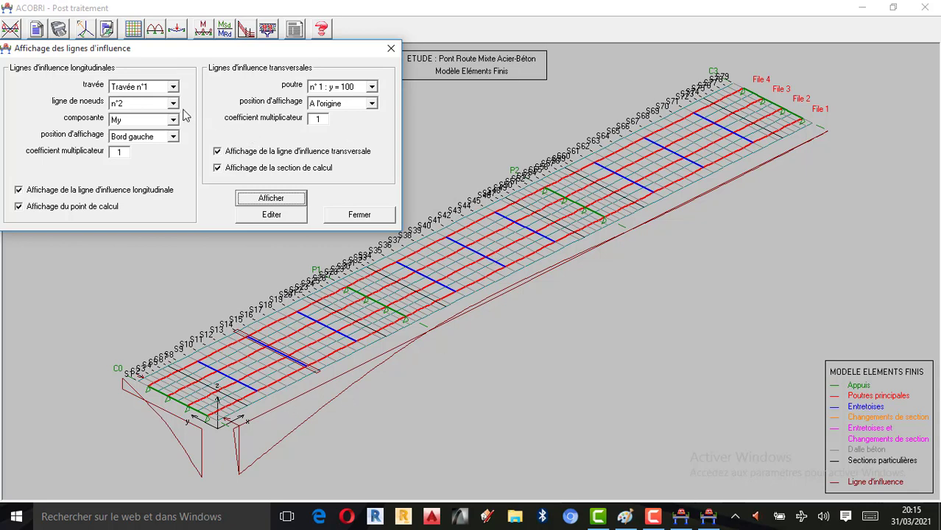
{"action": "left_click", "coordinate": [174, 87]}
{"action": "left_click", "coordinate": [144, 109]}
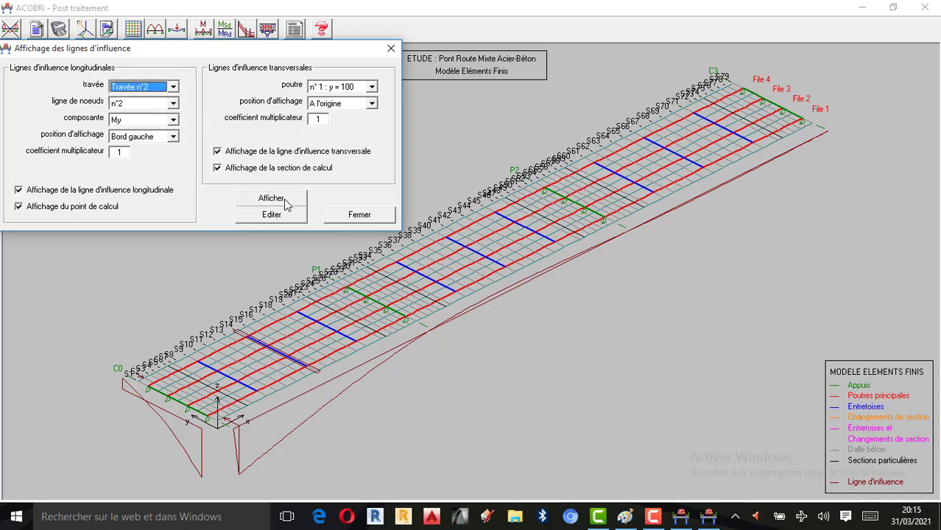
{"action": "left_click", "coordinate": [284, 200]}
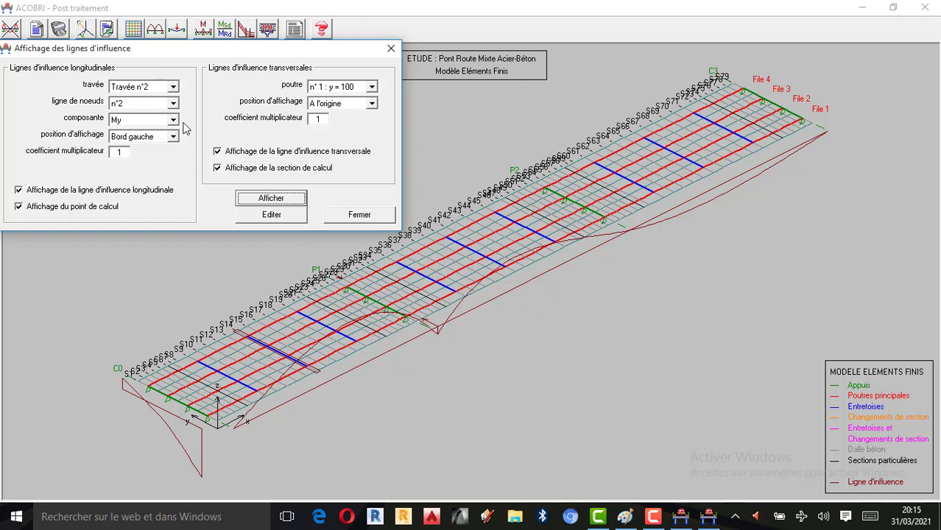
Step: Draw the longitudinal influence line of component My for Travée n°3, node line n°2
{"action": "left_click", "coordinate": [174, 88]}
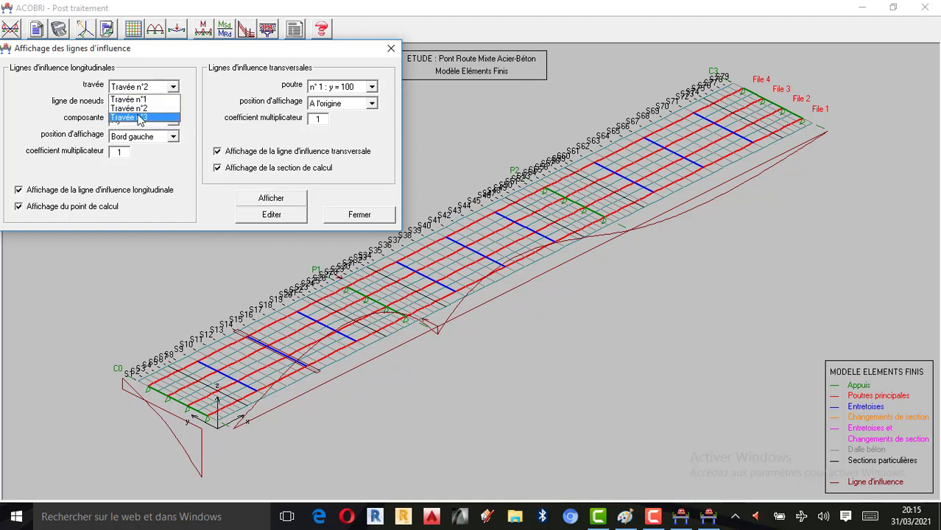
{"action": "left_click", "coordinate": [140, 119]}
{"action": "left_click", "coordinate": [285, 200]}
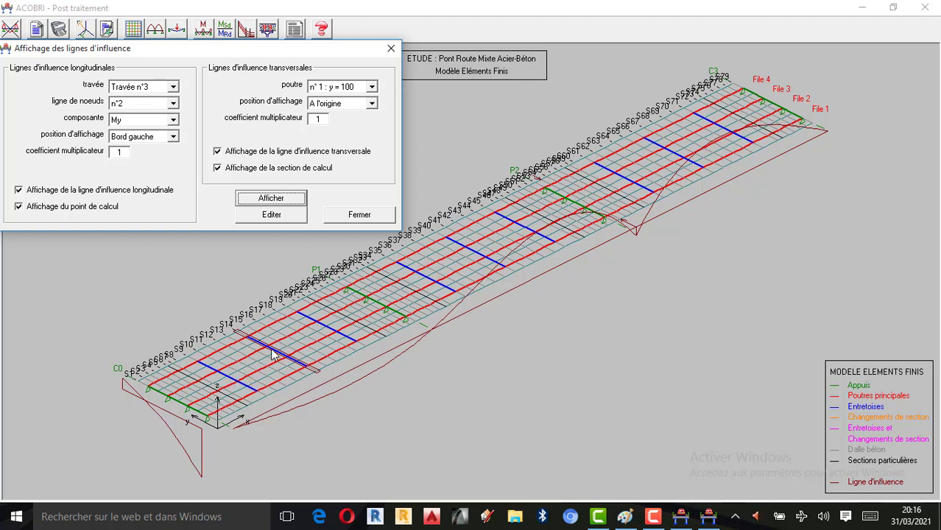
Step: Draw beam n° 1's transverse influence line at the bridge's far end (A l'extrémité), and return its display position to A l'origine
{"action": "left_click", "coordinate": [372, 104]}
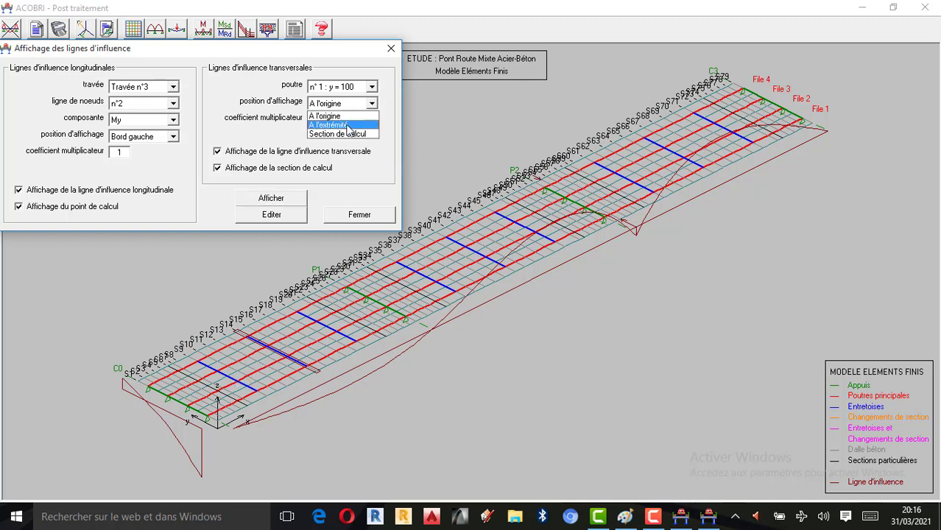
{"action": "left_click", "coordinate": [348, 125]}
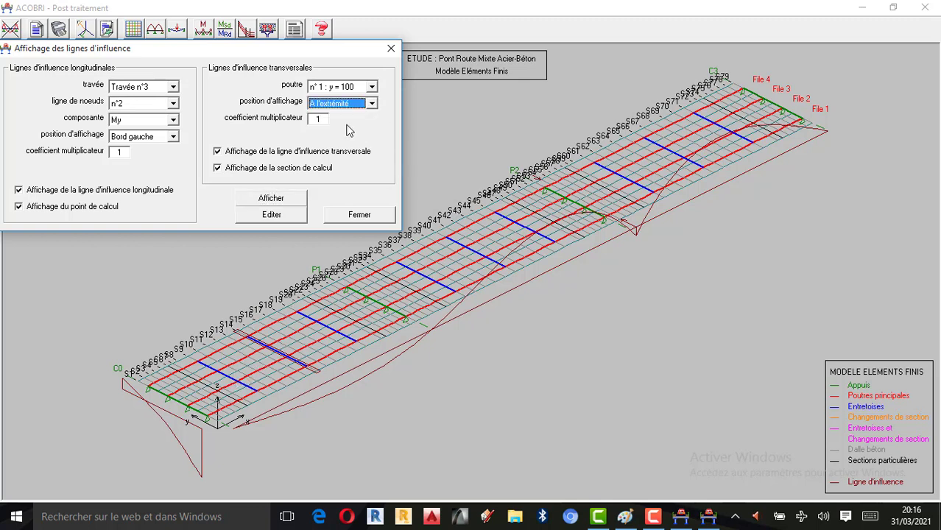
{"action": "left_click", "coordinate": [272, 199]}
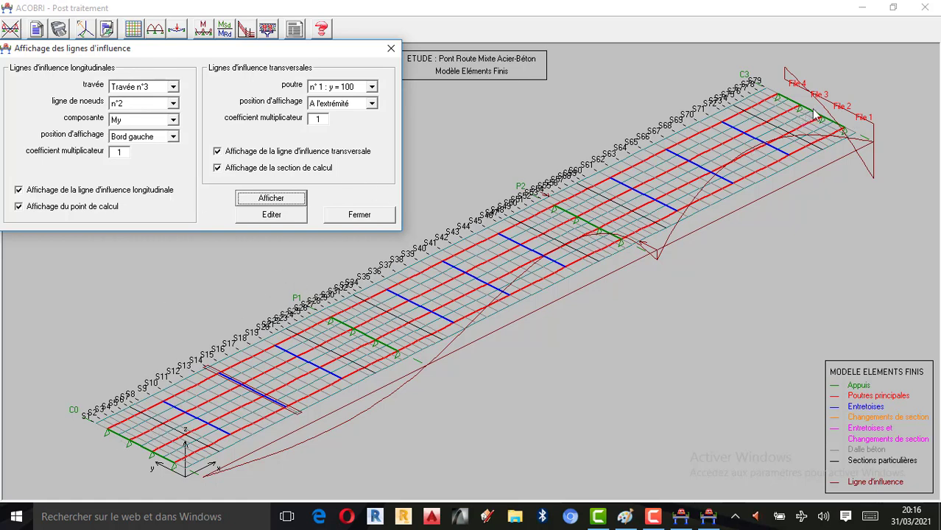
{"action": "left_click", "coordinate": [372, 103]}
{"action": "left_click", "coordinate": [347, 118]}
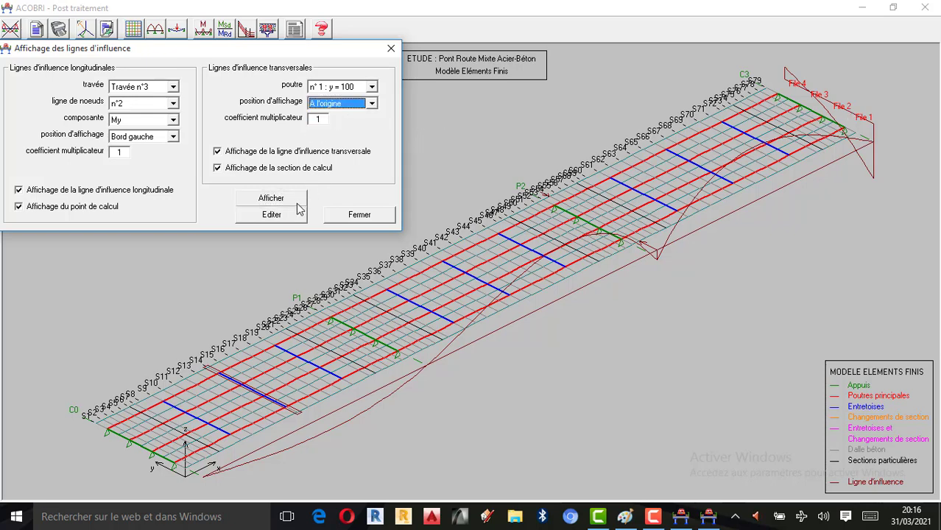
{"action": "left_click", "coordinate": [287, 202]}
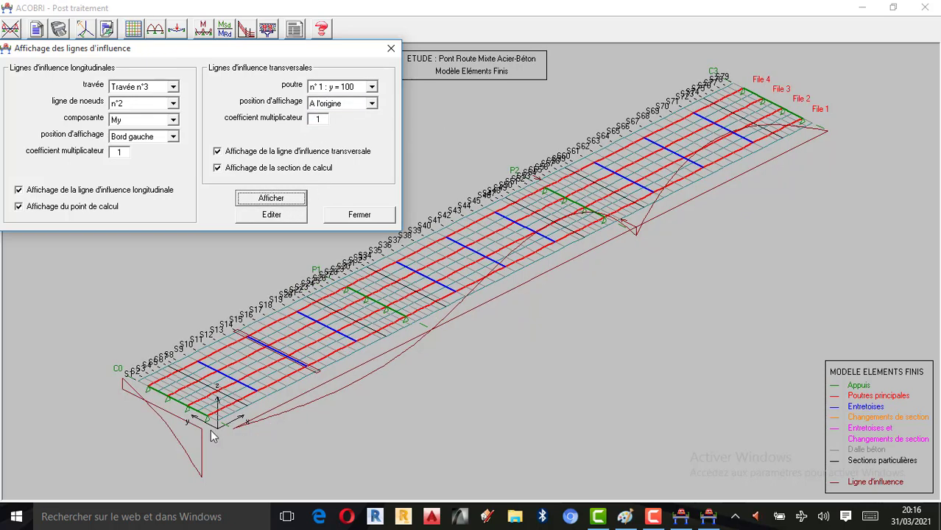
Step: Redraw beam n° 1's transverse influence line at A l'extrémité, and move its display position to Section de calcul
{"action": "left_click", "coordinate": [374, 105]}
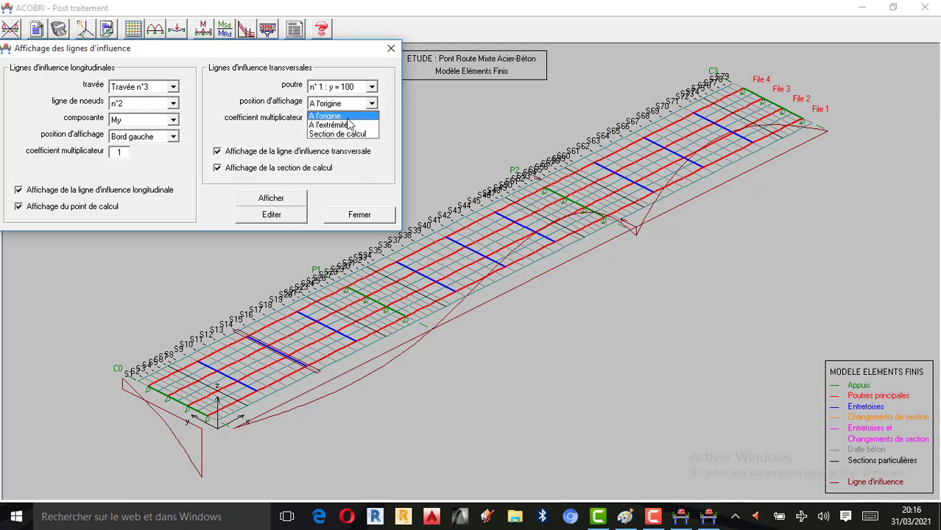
{"action": "left_click", "coordinate": [341, 126]}
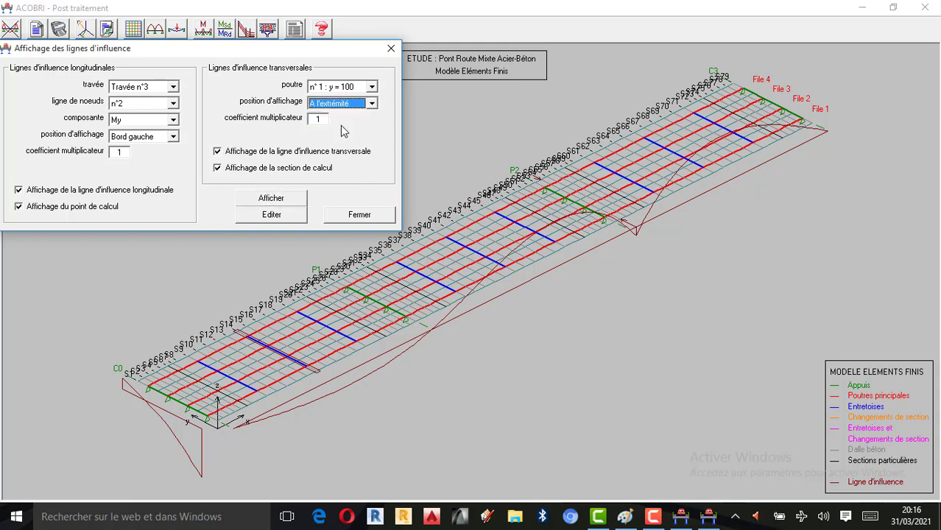
{"action": "left_click", "coordinate": [282, 201]}
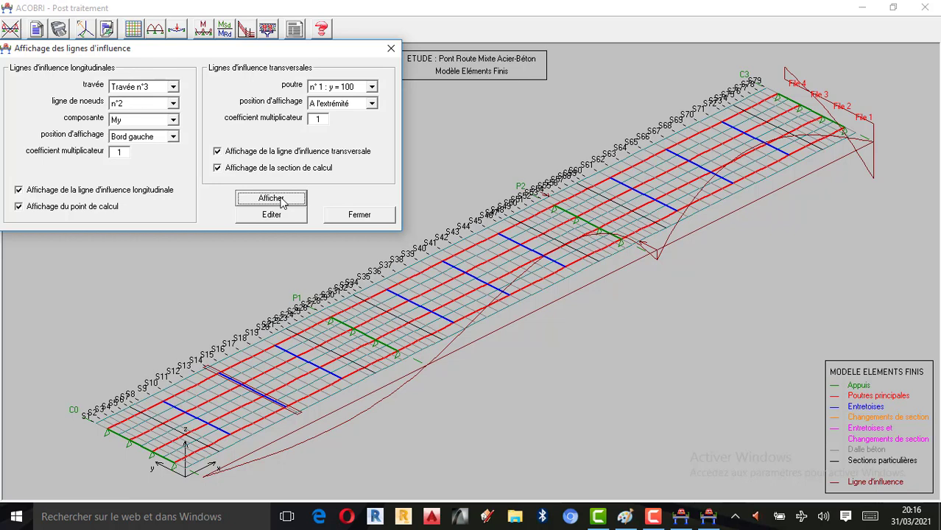
{"action": "left_click", "coordinate": [372, 104]}
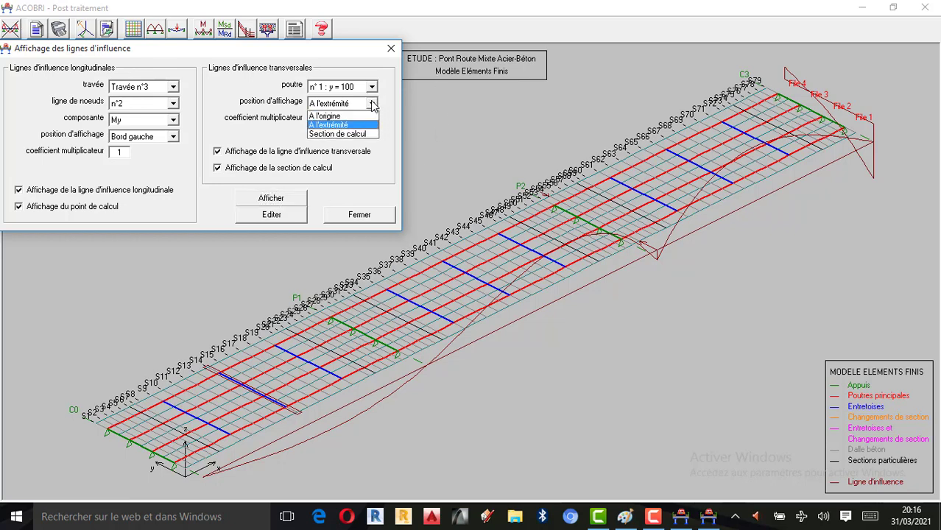
{"action": "left_click", "coordinate": [342, 134]}
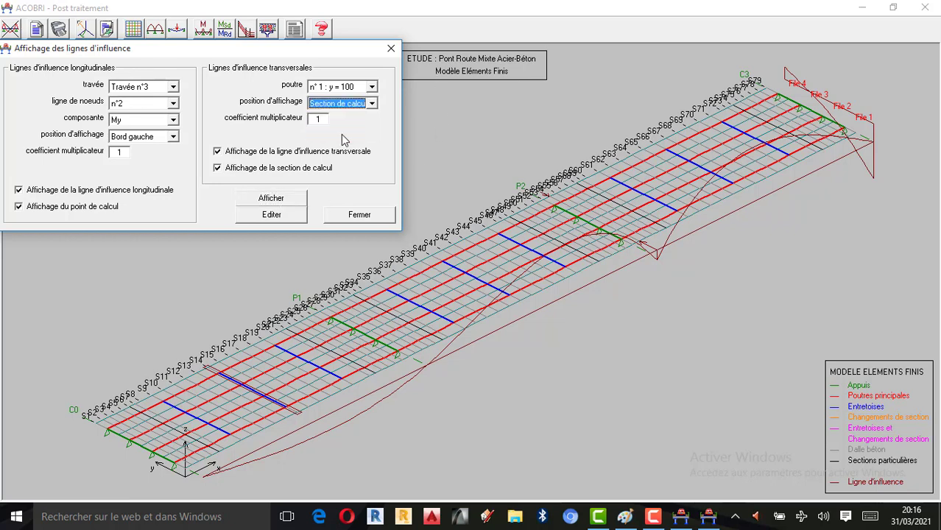
{"action": "left_click", "coordinate": [283, 200]}
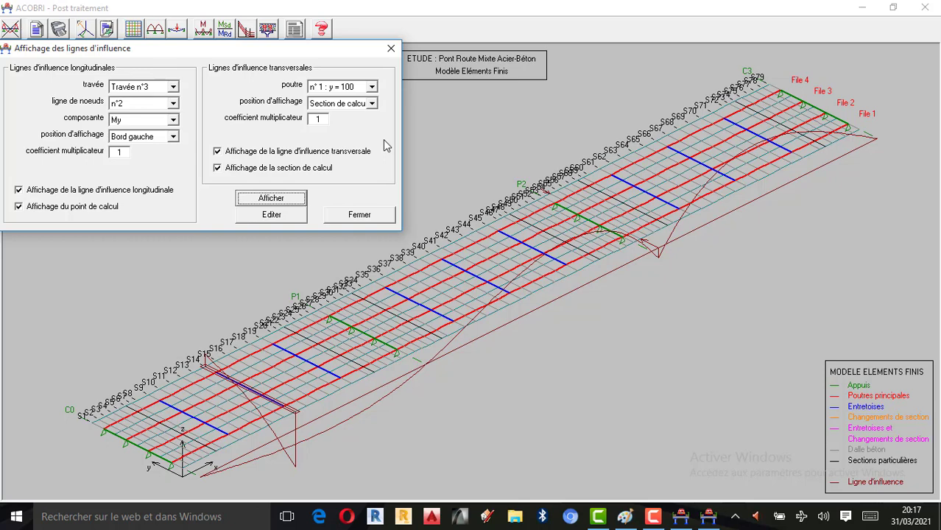
Step: Draw the transverse influence line for beam n° 2 (y = 300) at the calculation section
{"action": "left_click", "coordinate": [372, 104]}
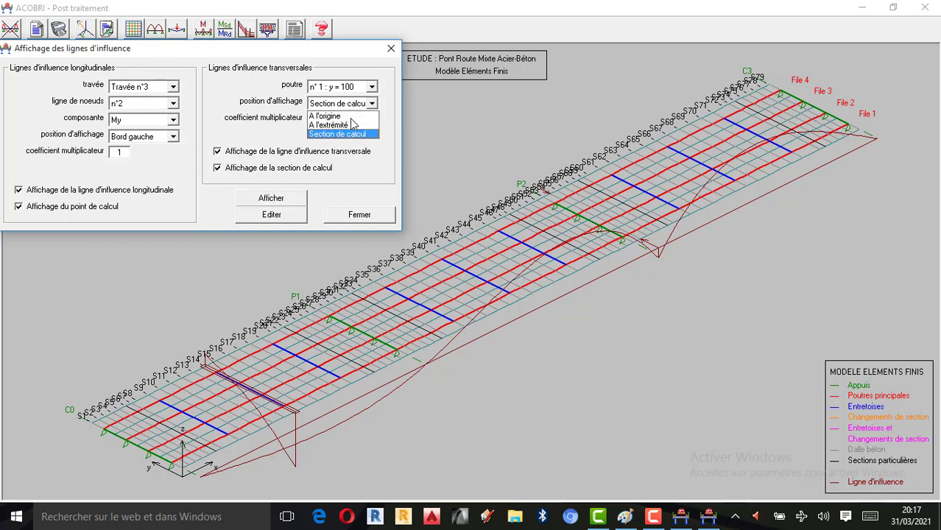
{"action": "left_click", "coordinate": [370, 87]}
{"action": "left_click", "coordinate": [371, 88]}
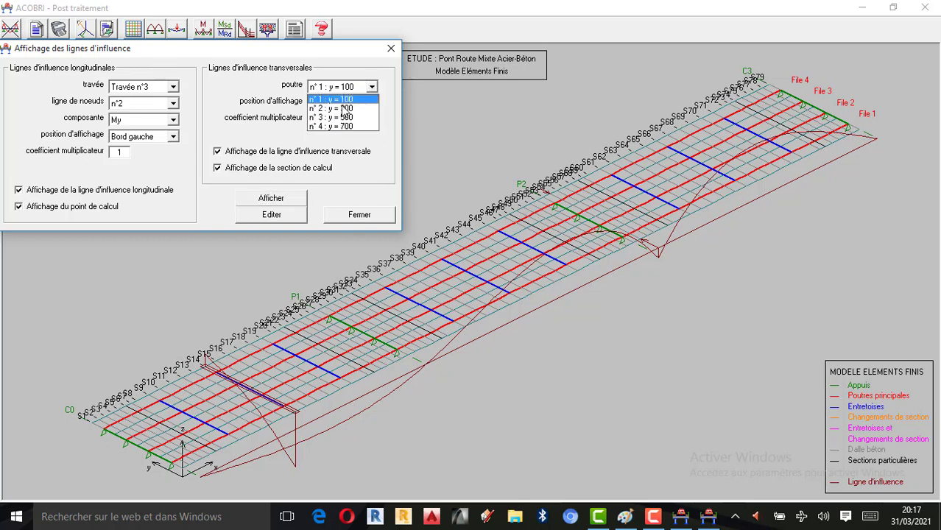
{"action": "left_click", "coordinate": [335, 108]}
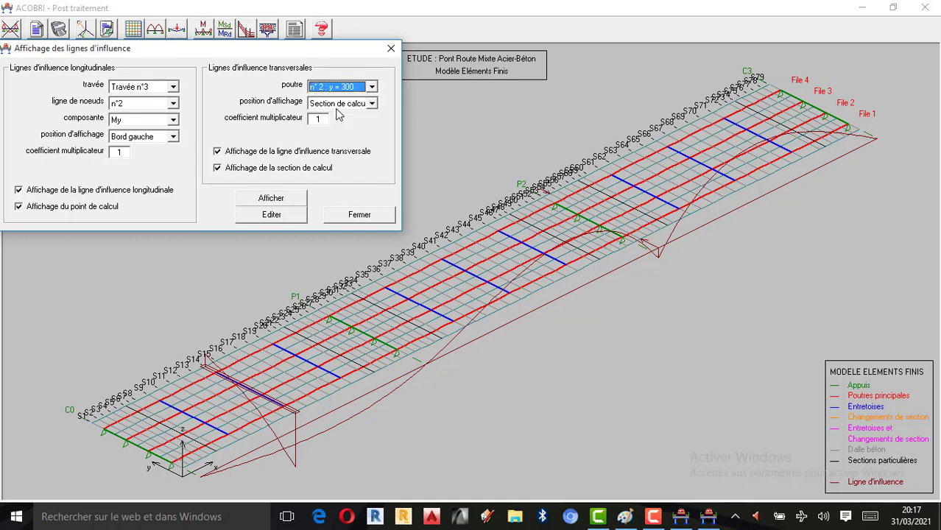
{"action": "left_click", "coordinate": [285, 200]}
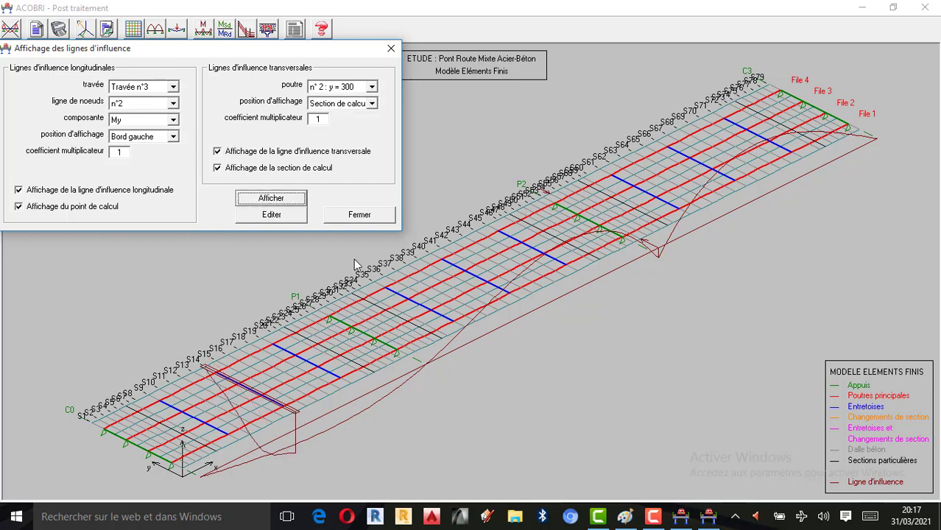
Step: Draw the transverse influence line for beam n° 3 (y = 500) at the calculation section
{"action": "left_click", "coordinate": [372, 87]}
{"action": "left_click", "coordinate": [329, 118]}
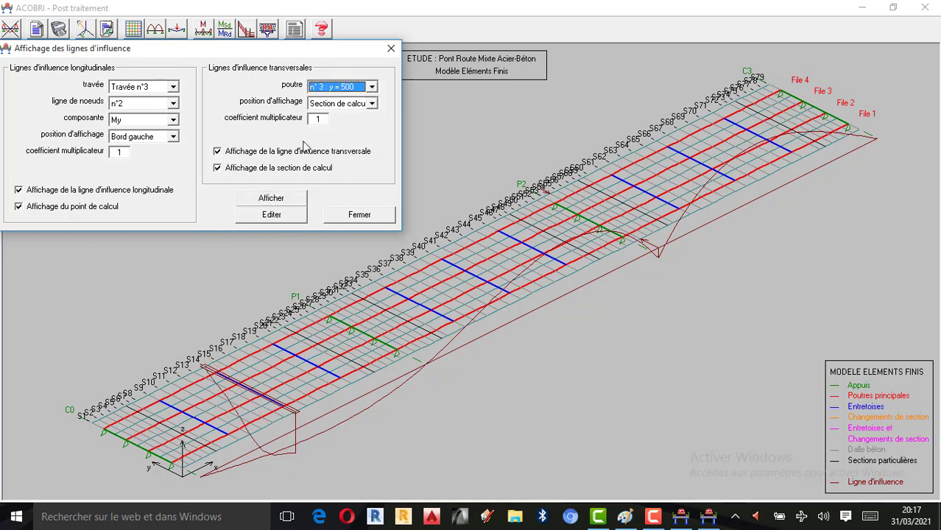
{"action": "left_click", "coordinate": [281, 205]}
Step: Draw the transverse influence line for beam n° 4 (y = 700) at the calculation section
{"action": "left_click", "coordinate": [372, 87]}
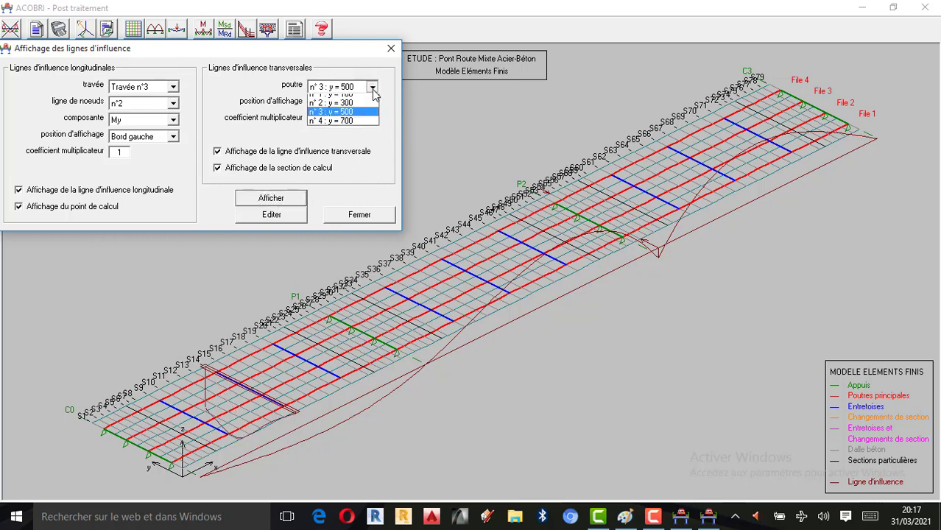
{"action": "left_click", "coordinate": [342, 126]}
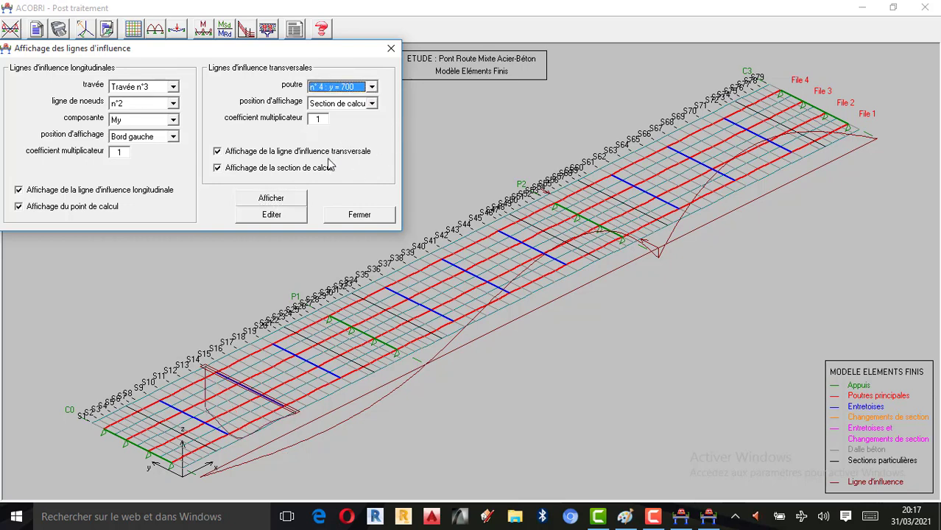
{"action": "left_click", "coordinate": [286, 204]}
Step: Redraw the transverse influence line for beam n° 1 (y = 100) at the calculation section
{"action": "left_click", "coordinate": [372, 87]}
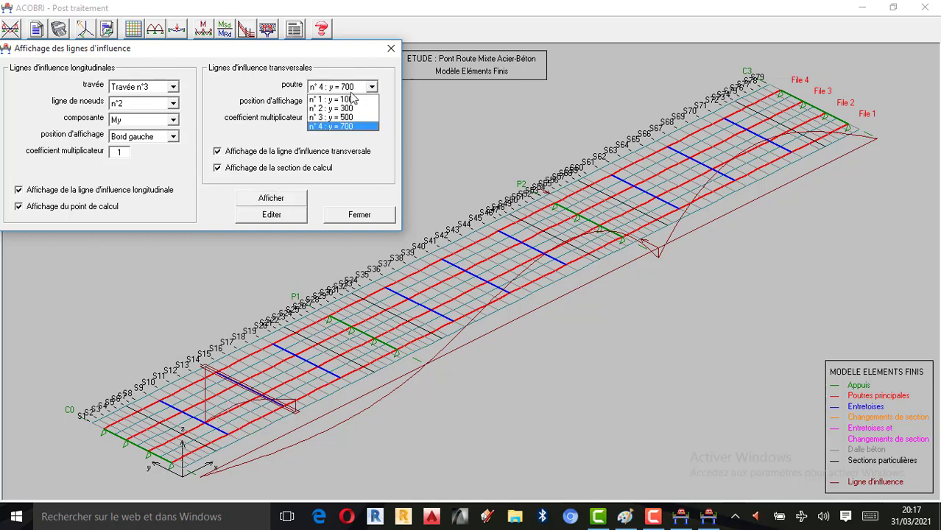
{"action": "left_click", "coordinate": [338, 97]}
{"action": "left_click", "coordinate": [279, 199]}
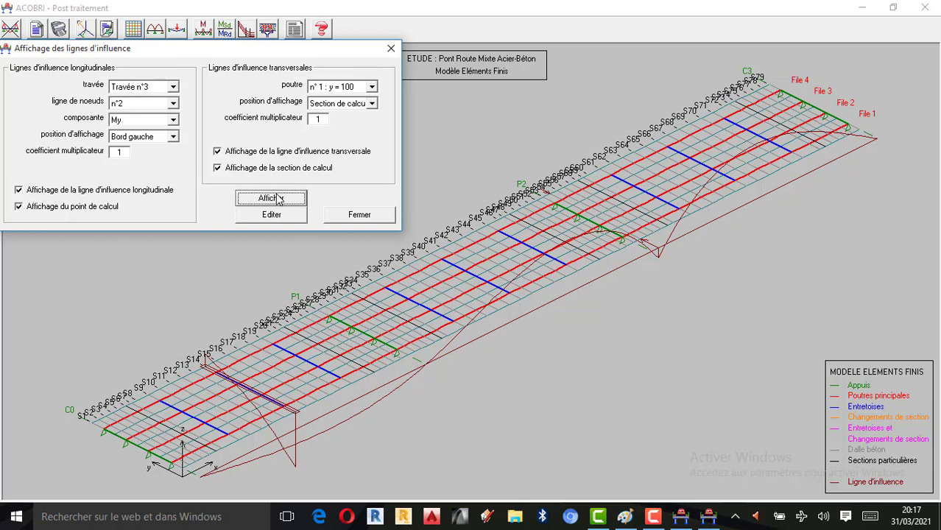
{"action": "left_click", "coordinate": [653, 516]}
Step: Turn off both influence lines, the calculation point and the calculation section, redraw the model and close the influence line settings
{"action": "left_click", "coordinate": [31, 192]}
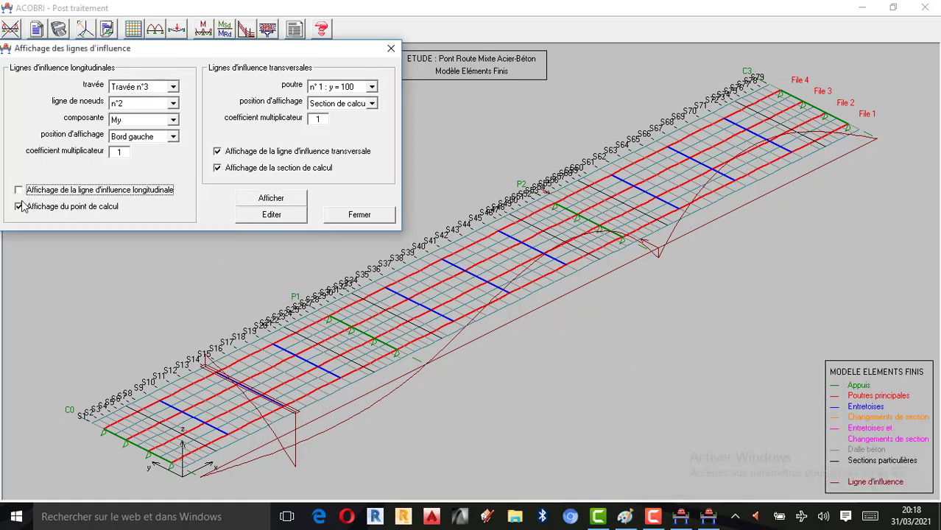
{"action": "left_click", "coordinate": [29, 209]}
{"action": "left_click", "coordinate": [218, 151]}
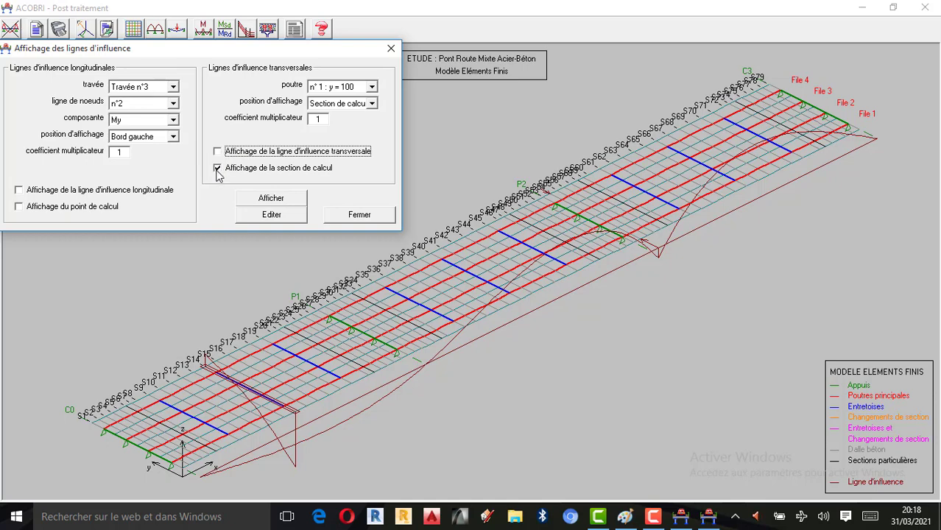
{"action": "left_click", "coordinate": [218, 169]}
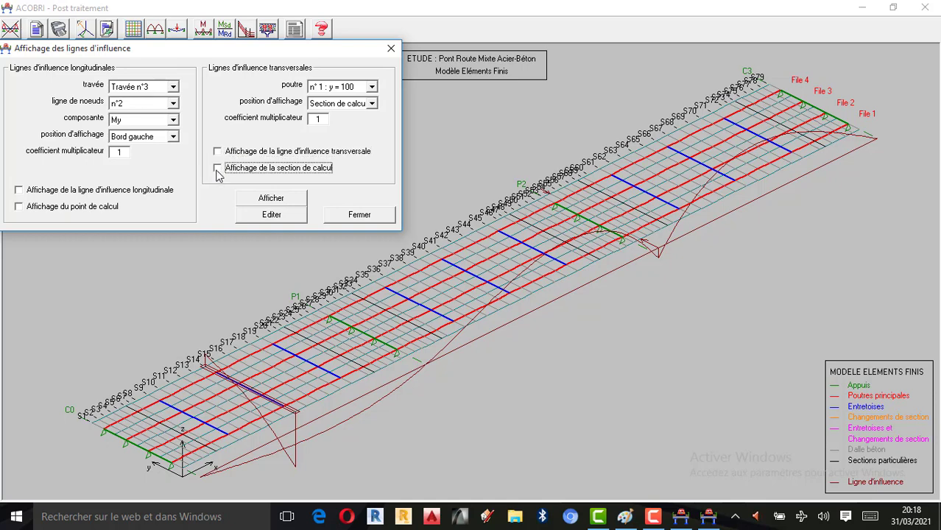
{"action": "left_click", "coordinate": [274, 199]}
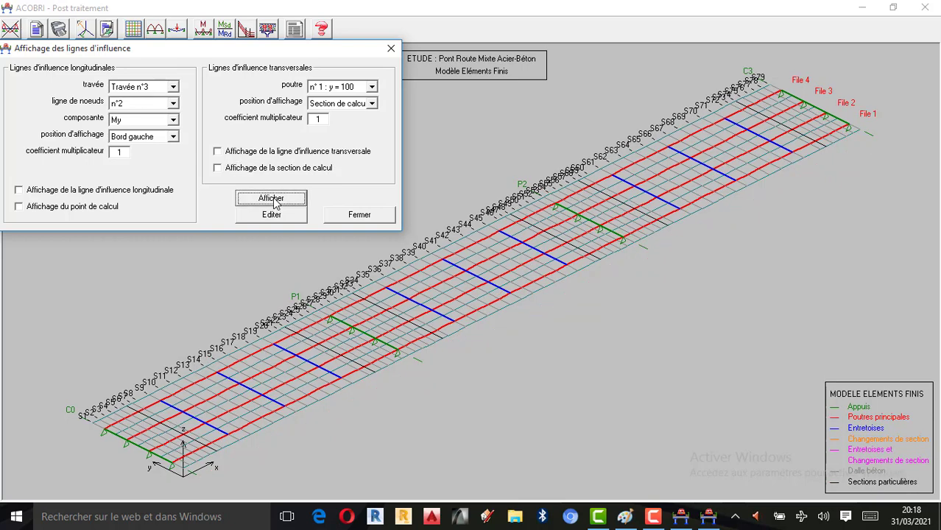
{"action": "left_click", "coordinate": [391, 49]}
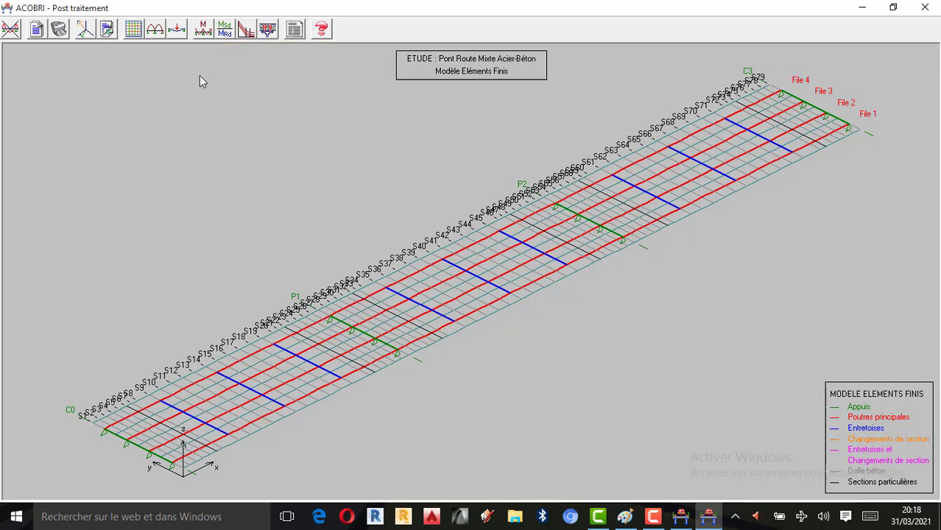
Step: Open the Déformées et Sollicitations settings and display the Poids propre loading on the model
{"action": "left_click", "coordinate": [178, 30]}
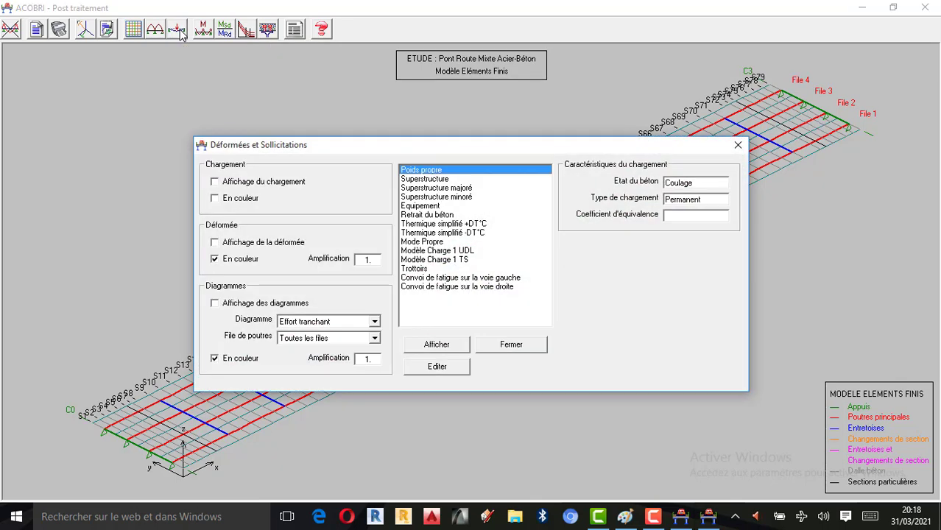
{"action": "left_click", "coordinate": [215, 184]}
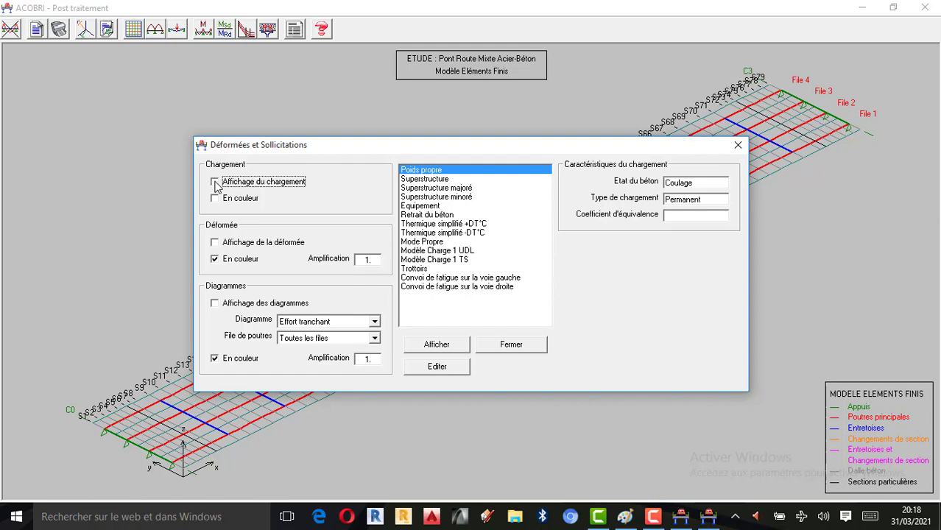
{"action": "left_click", "coordinate": [215, 182]}
{"action": "left_click", "coordinate": [450, 346]}
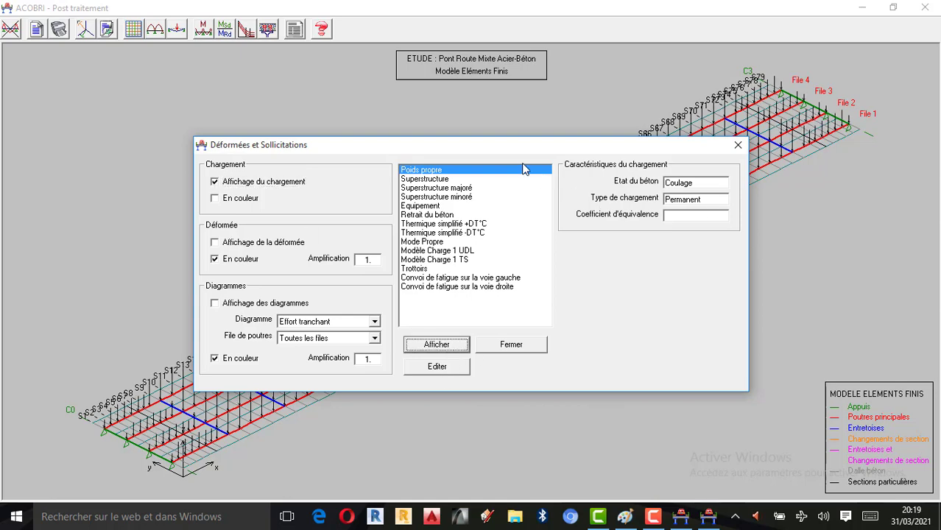
{"action": "left_click_drag", "start_coordinate": [519, 145], "coordinate": [251, 9]}
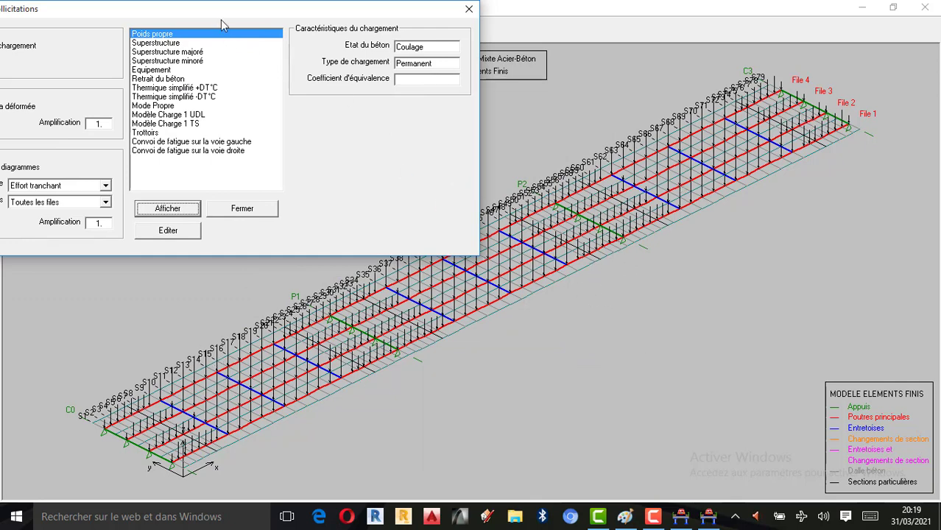
{"action": "left_click_drag", "start_coordinate": [244, 20], "coordinate": [338, 69]}
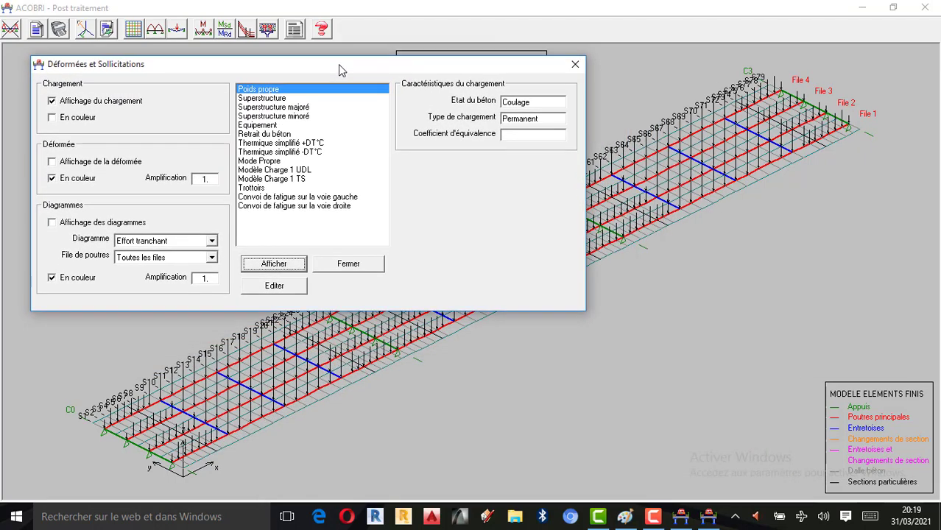
Step: Redraw the Poids propre loading in colour and uncover the whole bridge to examine it
{"action": "left_click", "coordinate": [50, 117]}
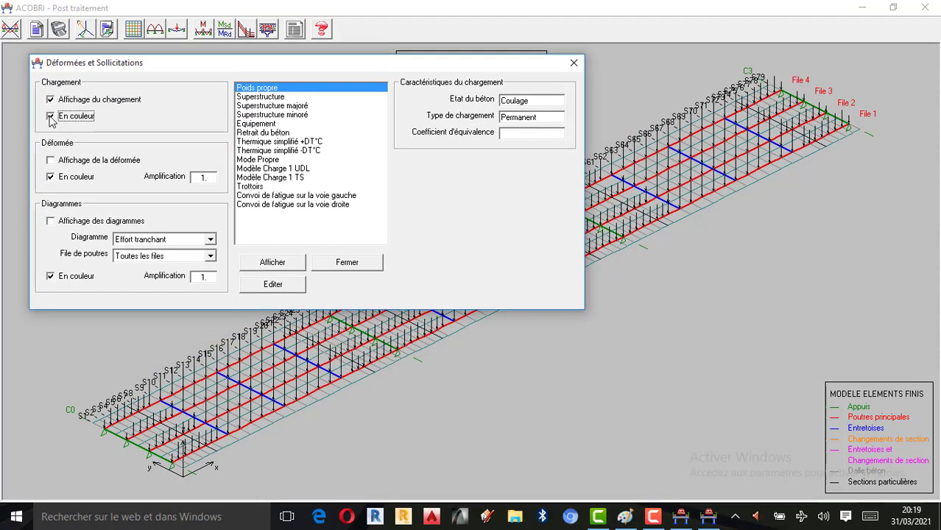
{"action": "left_click", "coordinate": [284, 265]}
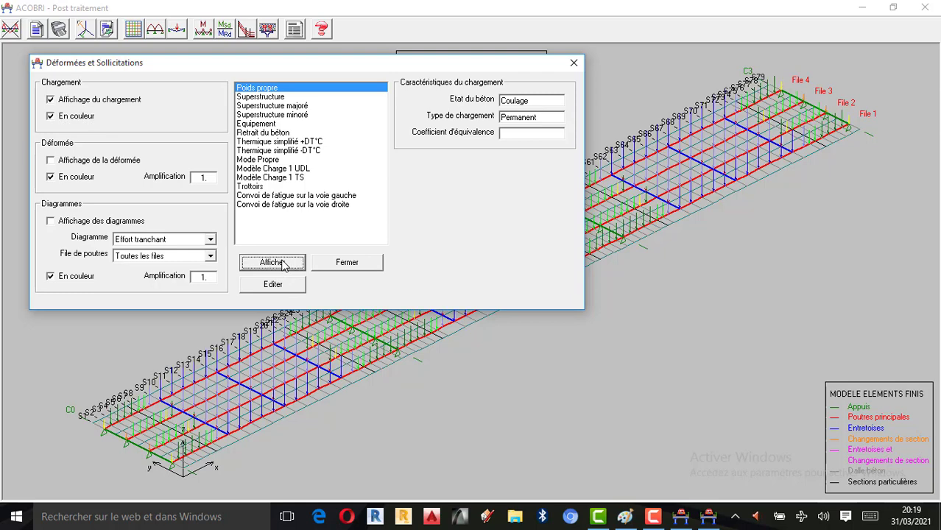
{"action": "left_click_drag", "start_coordinate": [300, 65], "coordinate": [702, 313]}
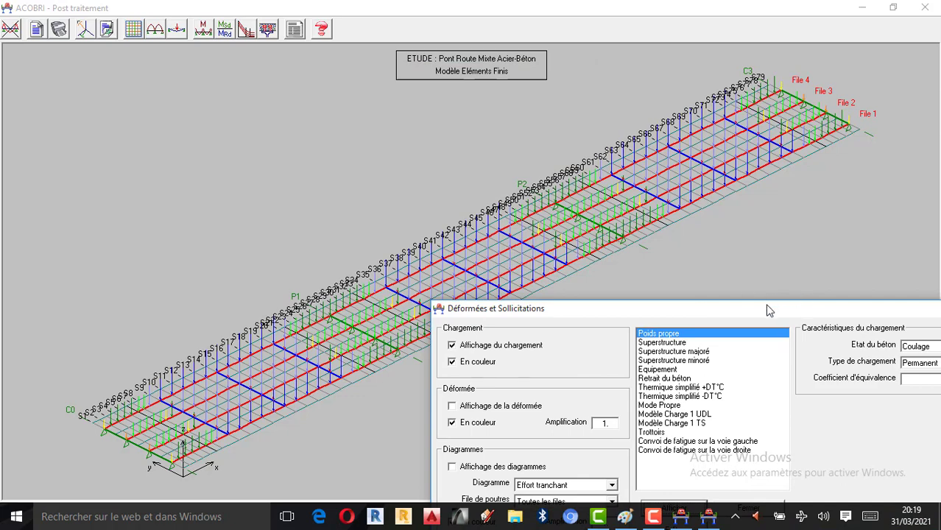
{"action": "left_click_drag", "start_coordinate": [768, 311], "coordinate": [334, 64]}
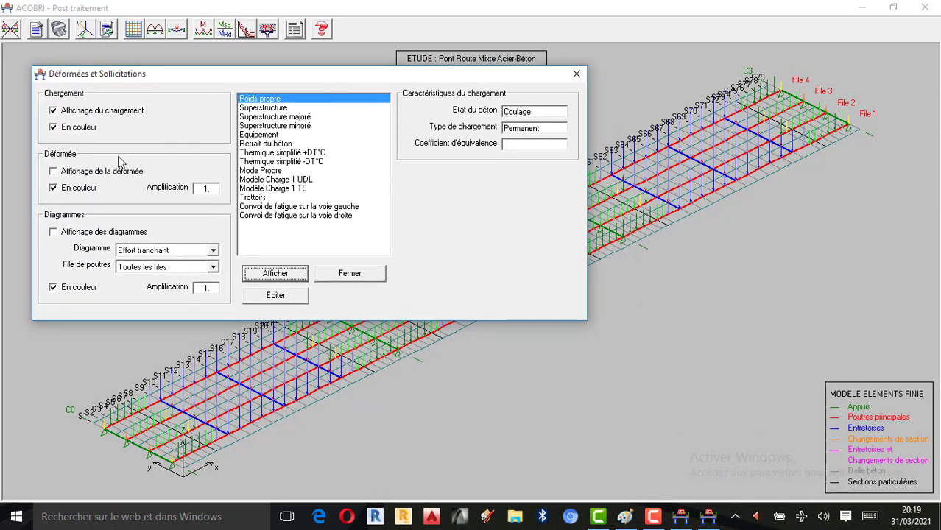
Step: Display the coloured deformed shape under Poids propre with amplification 1 and examine it along the whole bridge
{"action": "left_click", "coordinate": [54, 172]}
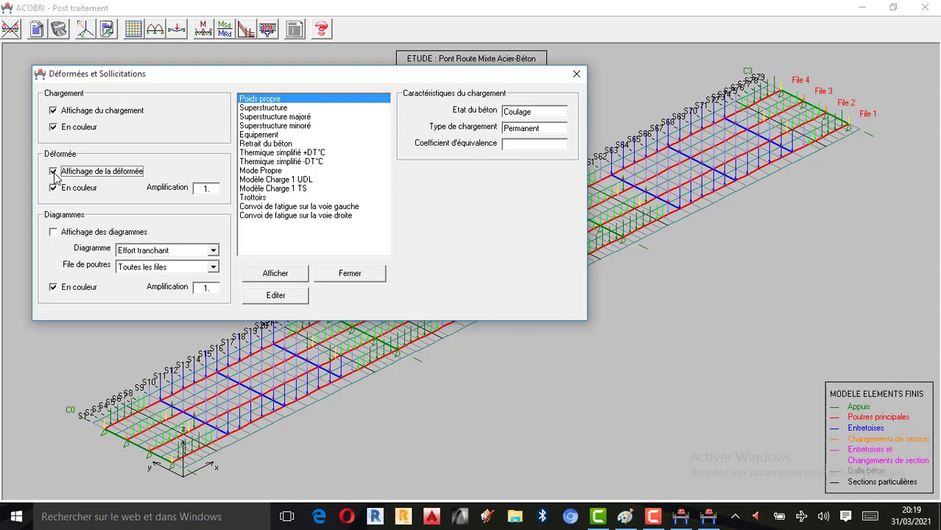
{"action": "left_click", "coordinate": [279, 276]}
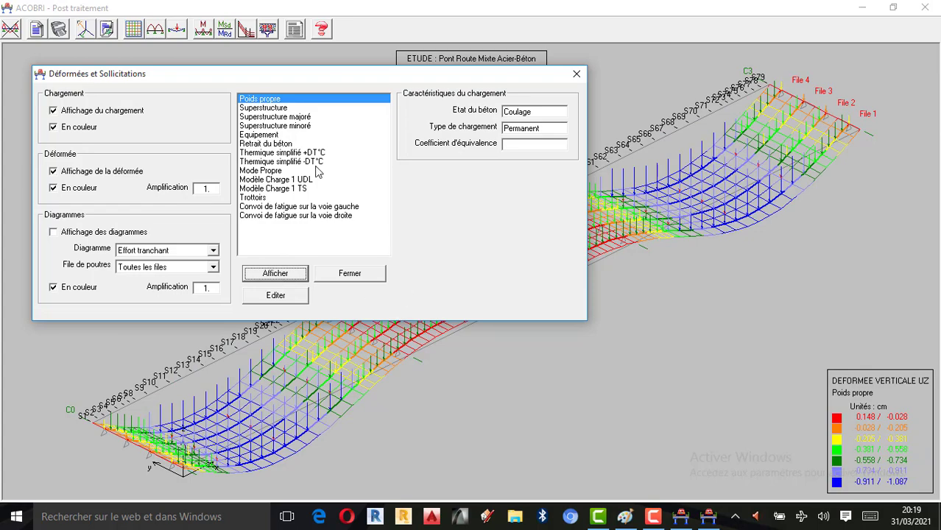
{"action": "left_click_drag", "start_coordinate": [311, 81], "coordinate": [728, 358]}
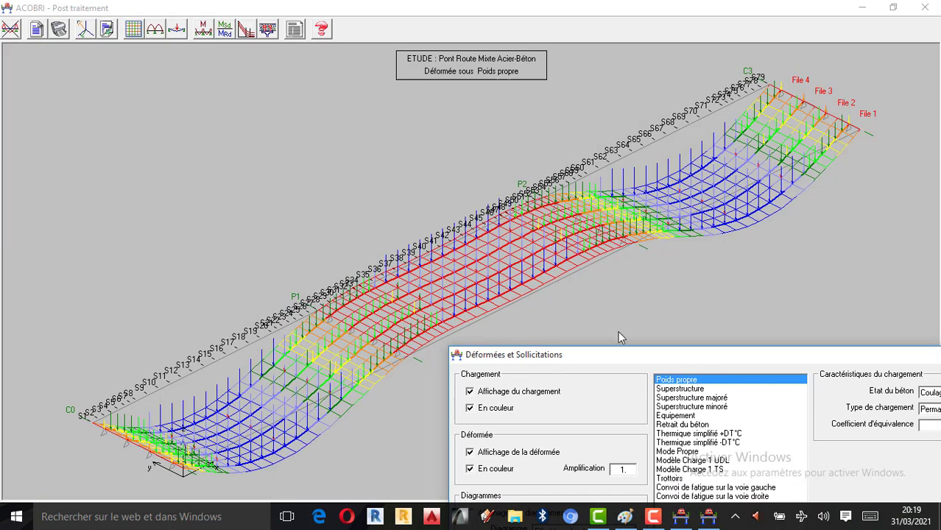
{"action": "left_click_drag", "start_coordinate": [723, 358], "coordinate": [227, 64]}
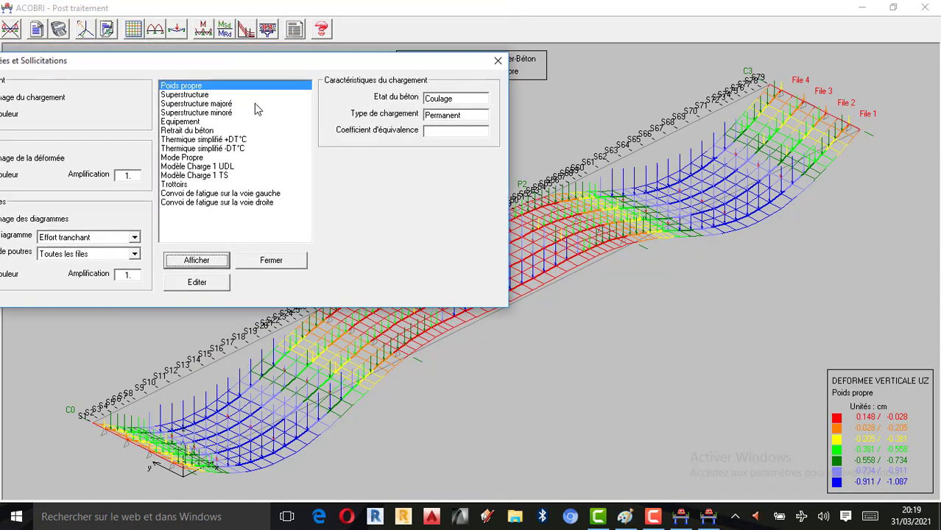
{"action": "left_click_drag", "start_coordinate": [254, 104], "coordinate": [438, 303]}
{"action": "left_click", "coordinate": [653, 516]}
{"action": "left_click", "coordinate": [879, 450]}
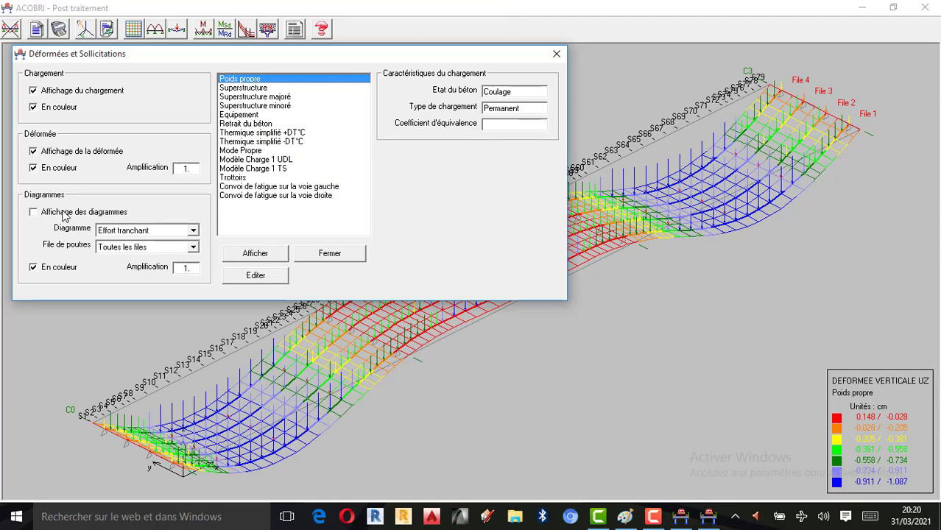
Step: Add the coloured Effort tranchant diagrams for all beam lines under Poids propre, and remove the coloured deformed shape from the display
{"action": "left_click", "coordinate": [35, 215]}
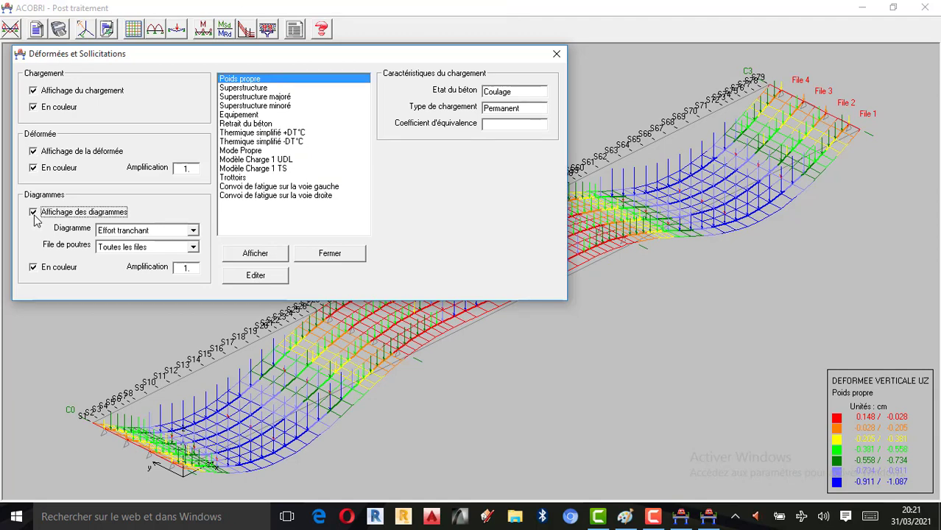
{"action": "left_click", "coordinate": [261, 256]}
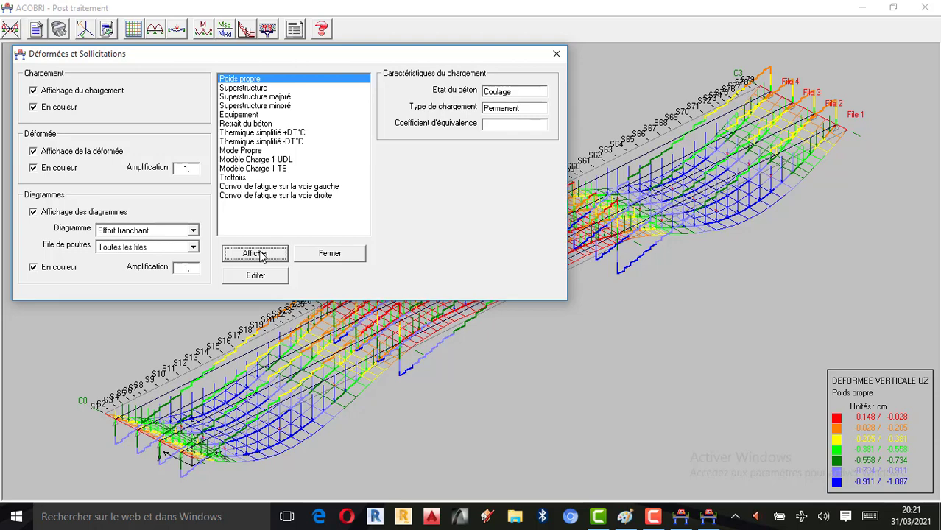
{"action": "left_click", "coordinate": [33, 151]}
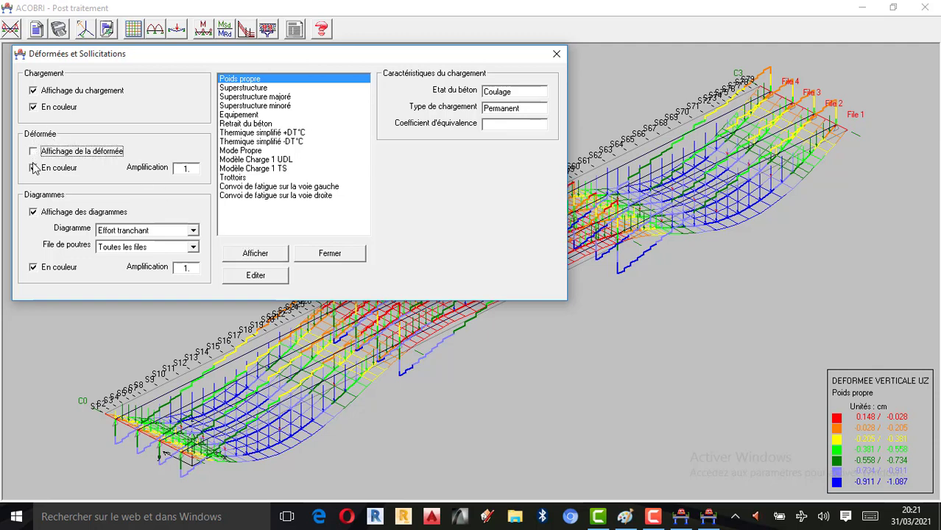
{"action": "left_click", "coordinate": [33, 168]}
{"action": "left_click", "coordinate": [255, 254]}
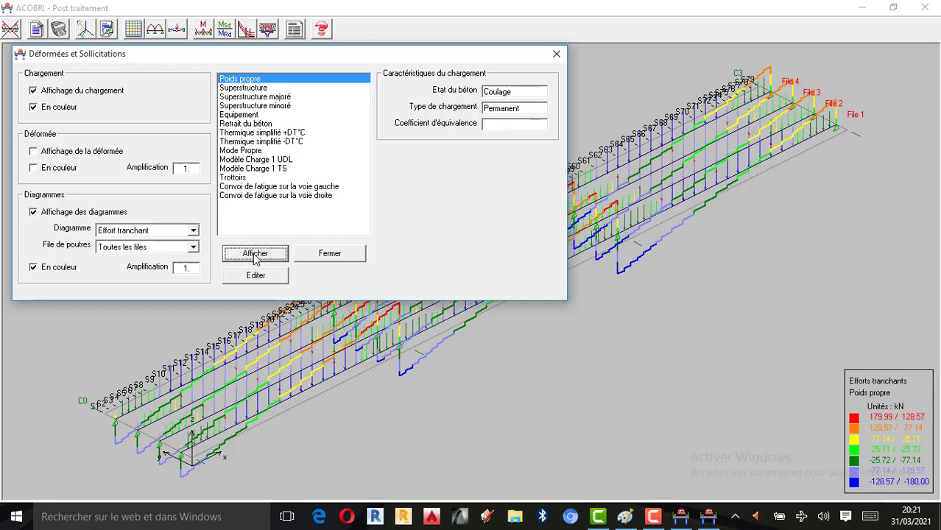
Step: Remove the Poids propre loading and its colouring from the display, leaving only the Effort tranchant diagrams
{"action": "left_click", "coordinate": [33, 107]}
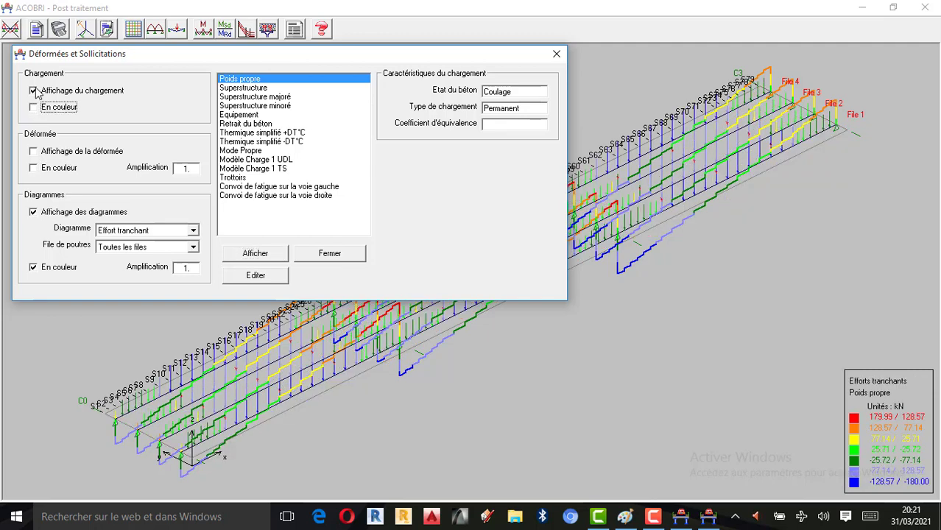
{"action": "left_click", "coordinate": [34, 90]}
{"action": "left_click", "coordinate": [255, 257]}
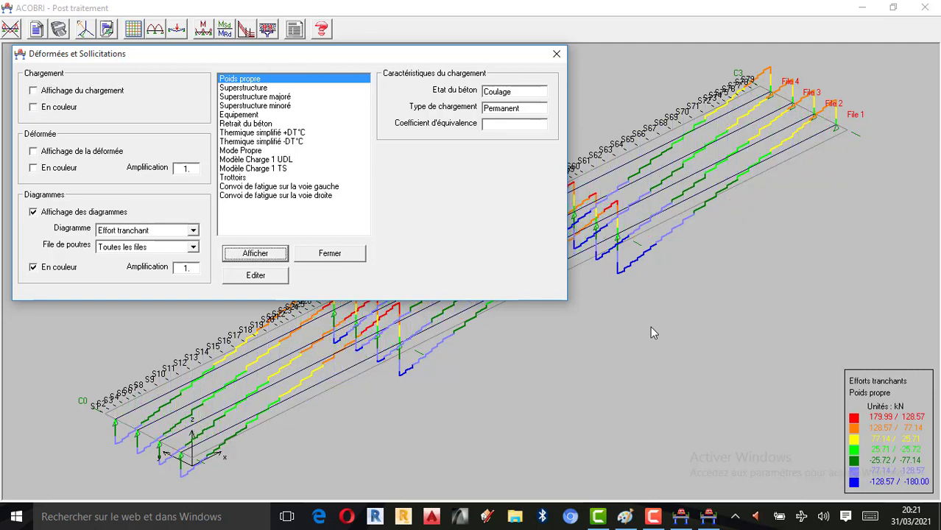
Step: Redraw the model without any diagrams, and restore the Effort tranchant diagrams for all beam lines
{"action": "left_click", "coordinate": [36, 212]}
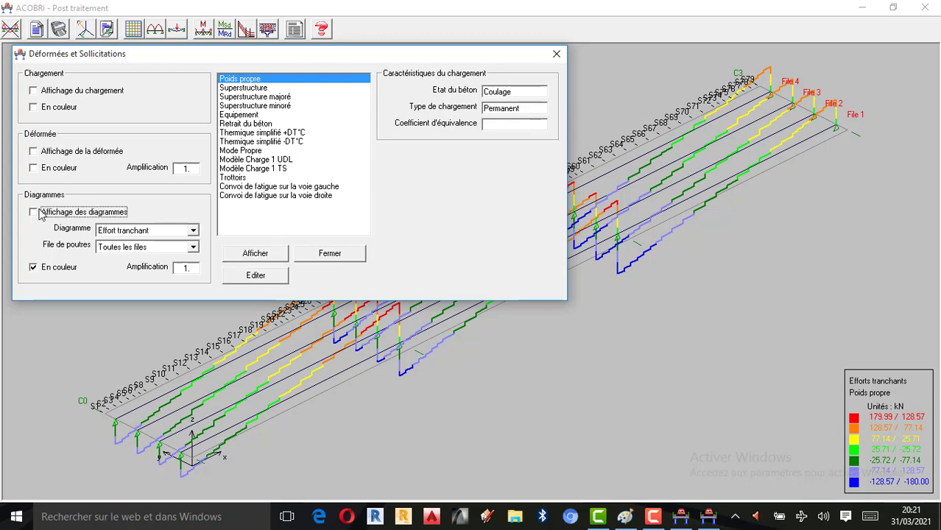
{"action": "left_click", "coordinate": [256, 256]}
{"action": "left_click", "coordinate": [33, 213]}
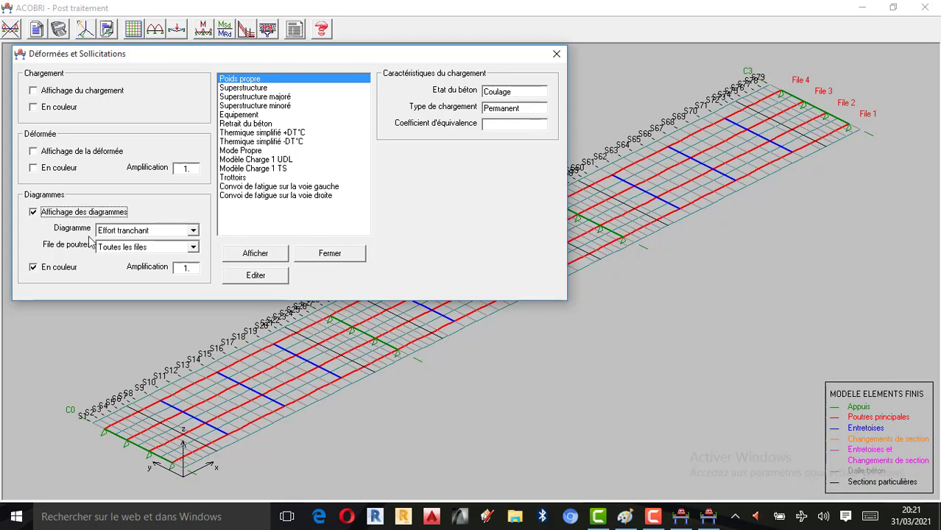
{"action": "left_click", "coordinate": [257, 257]}
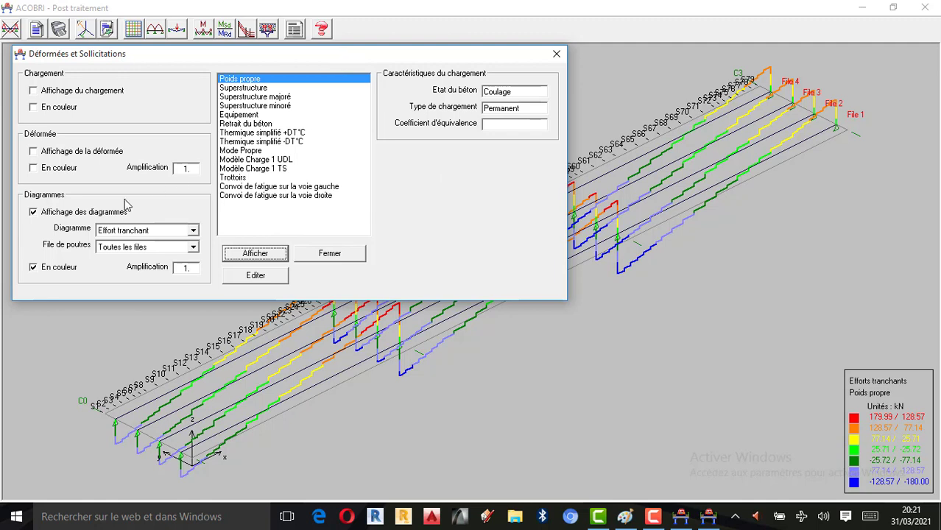
Step: Review the available diagram types and keep Effort tranchant selected
{"action": "left_click", "coordinate": [193, 231]}
{"action": "left_click", "coordinate": [193, 231]}
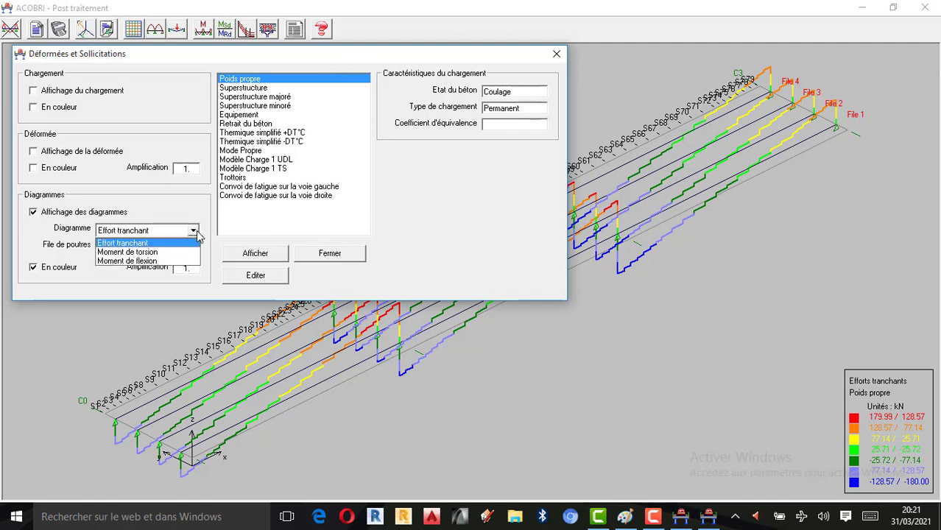
{"action": "left_click", "coordinate": [196, 232]}
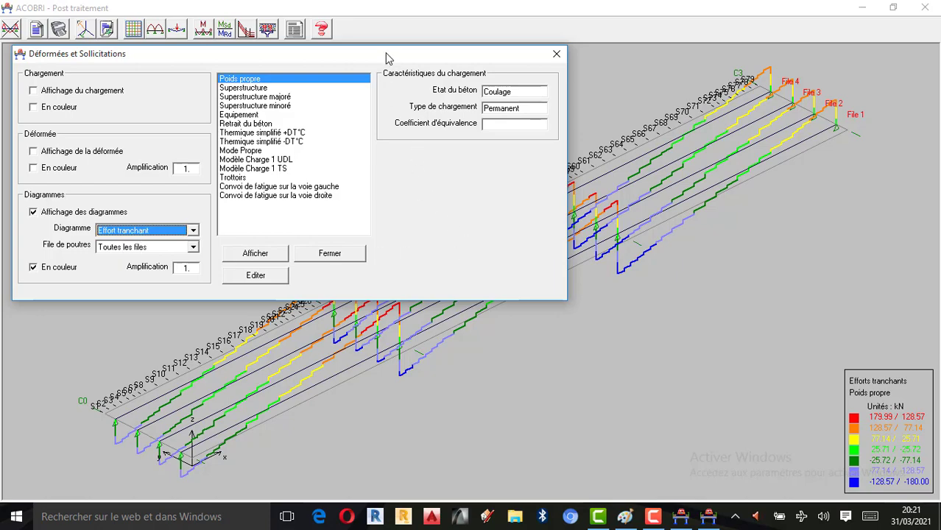
Step: Display the coloured Moment de torsion diagrams for all beam lines under the Poids propre loading
{"action": "left_click_drag", "start_coordinate": [388, 58], "coordinate": [331, 11]}
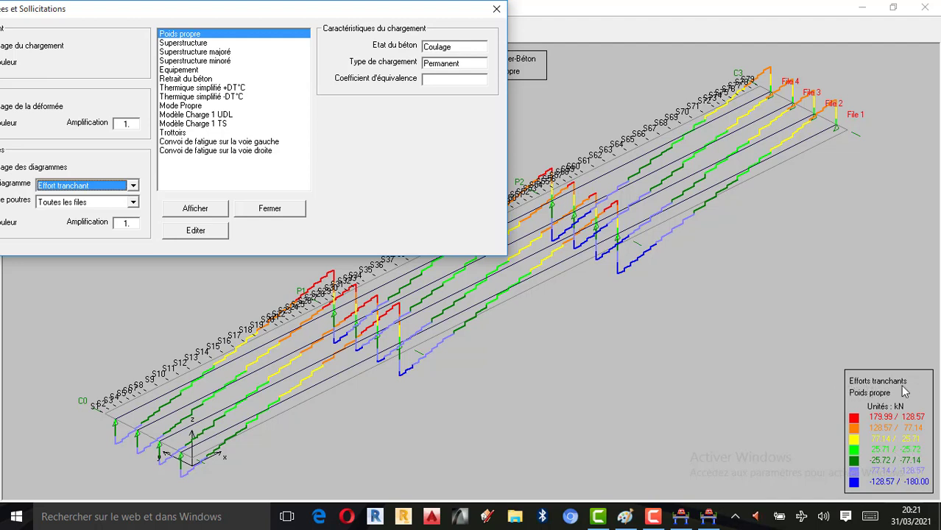
{"action": "left_click_drag", "start_coordinate": [251, 16], "coordinate": [350, 47]}
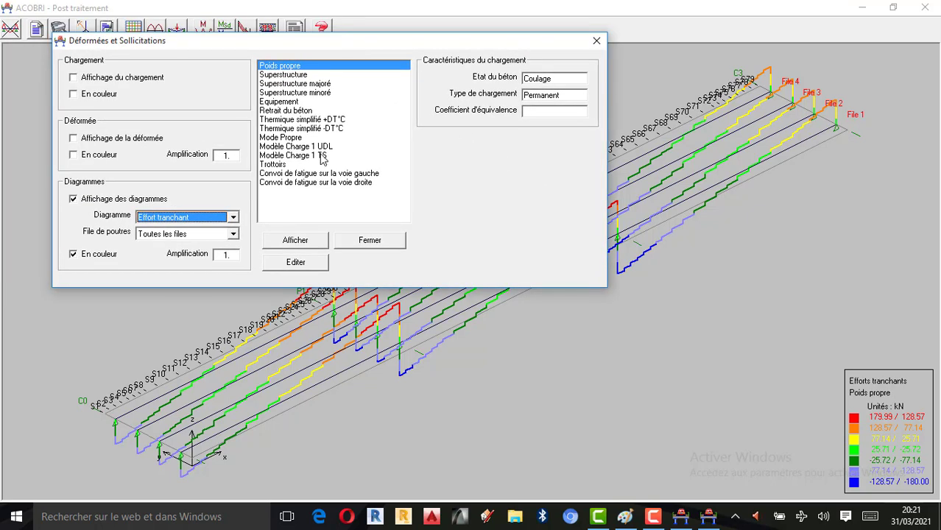
{"action": "left_click", "coordinate": [234, 219]}
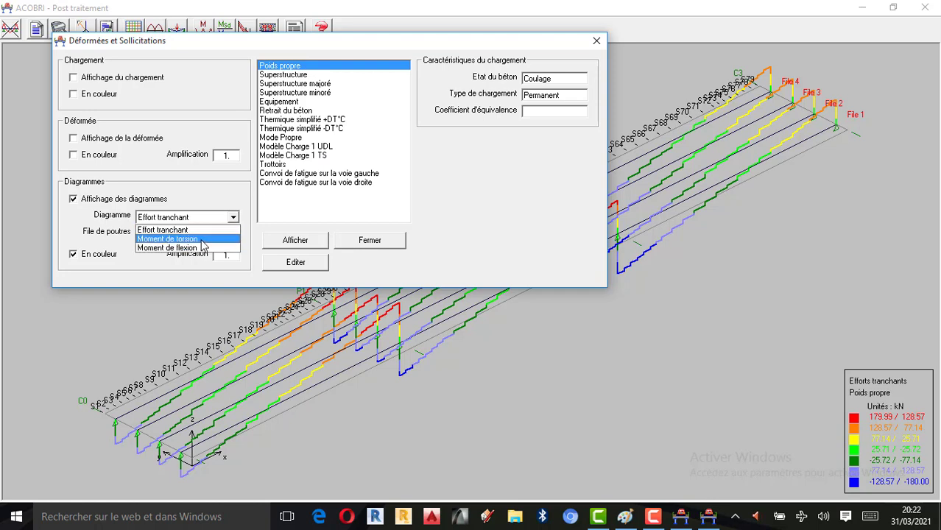
{"action": "left_click", "coordinate": [201, 240]}
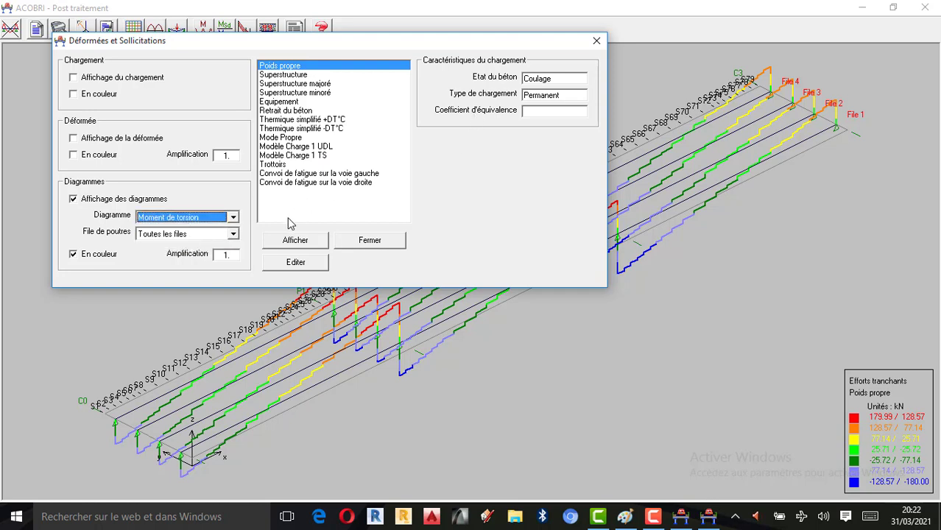
{"action": "left_click", "coordinate": [293, 243]}
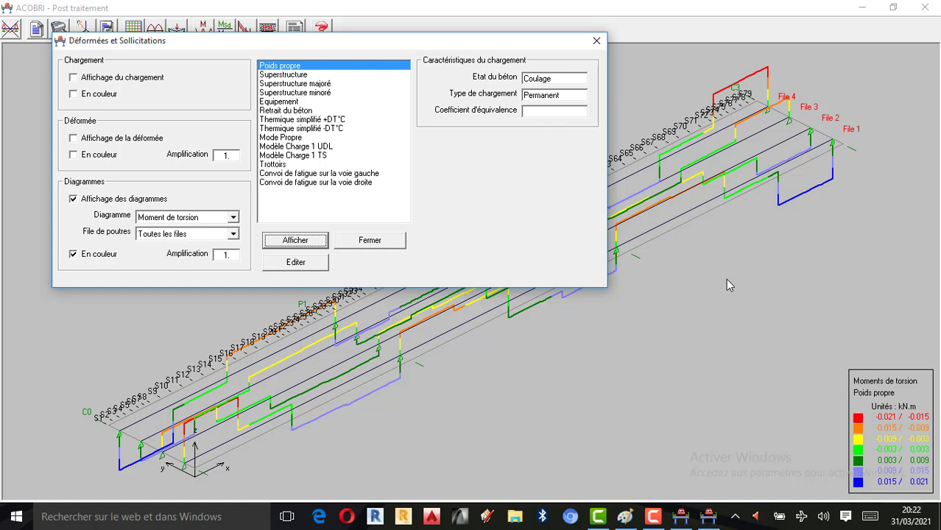
Step: Switch the coloured Poids propre diagrams to Moment de flexion for all beam lines and examine them over the full bridge
{"action": "left_click", "coordinate": [233, 218]}
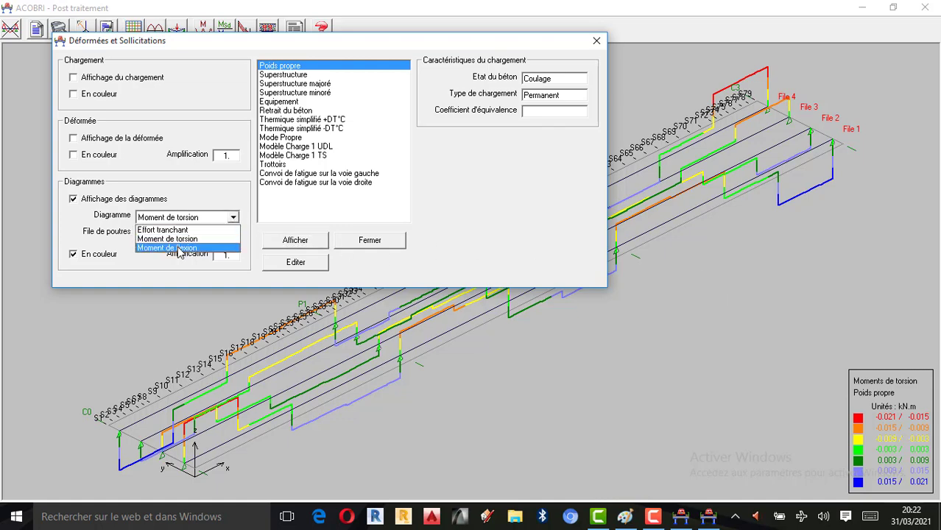
{"action": "left_click", "coordinate": [179, 249]}
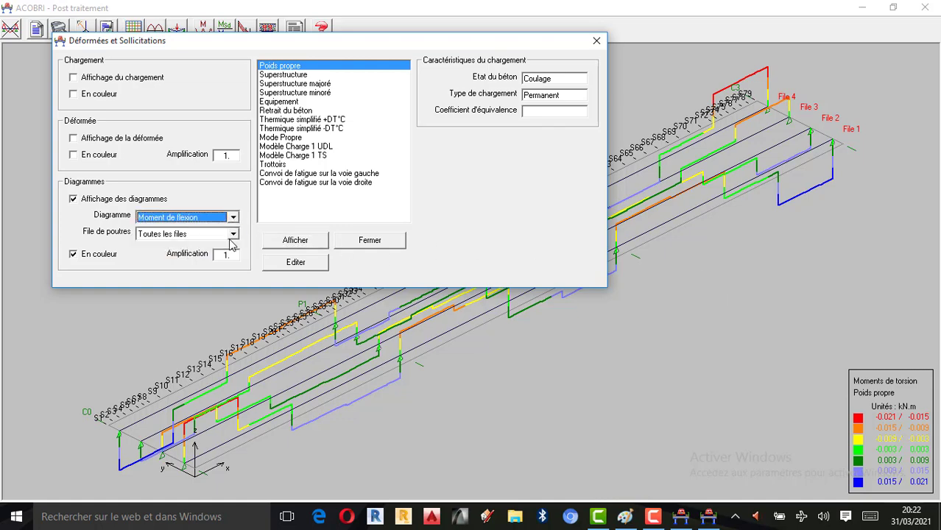
{"action": "left_click", "coordinate": [302, 243]}
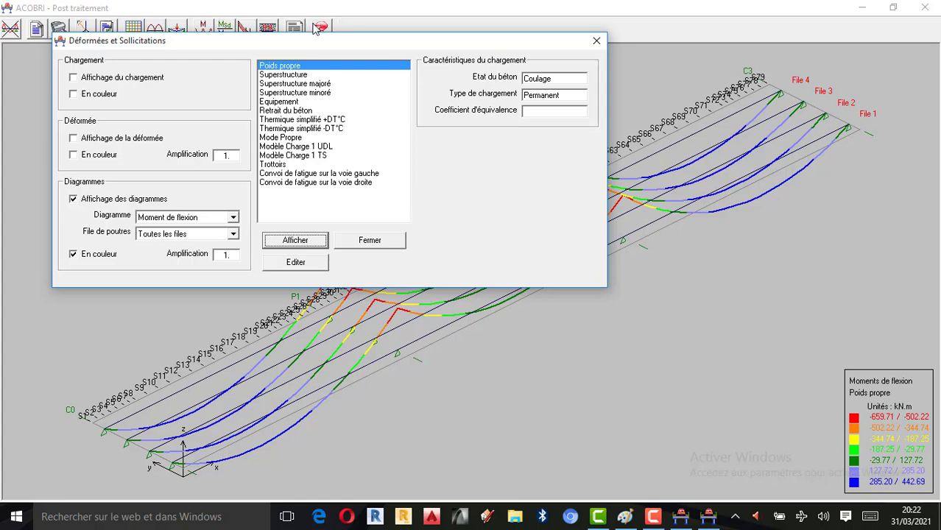
{"action": "left_click_drag", "start_coordinate": [335, 42], "coordinate": [603, 444]}
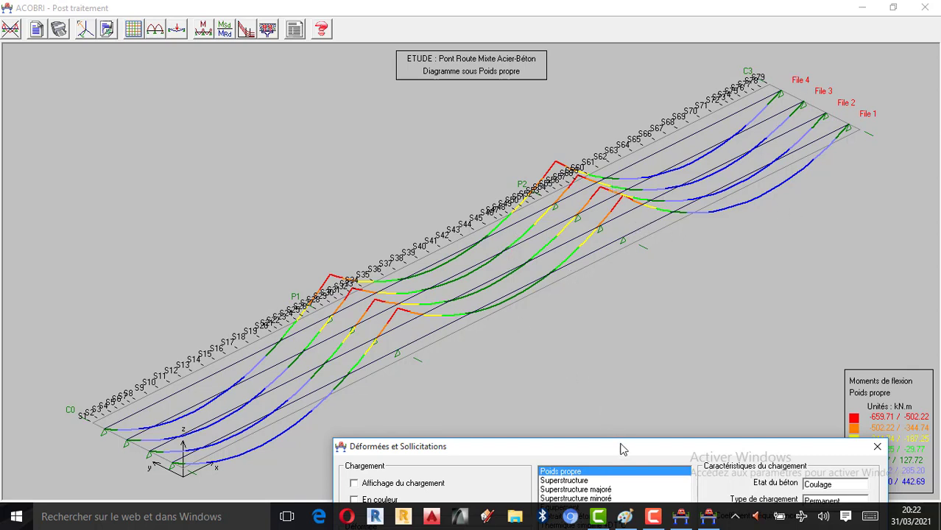
{"action": "left_click_drag", "start_coordinate": [620, 449], "coordinate": [285, 31]}
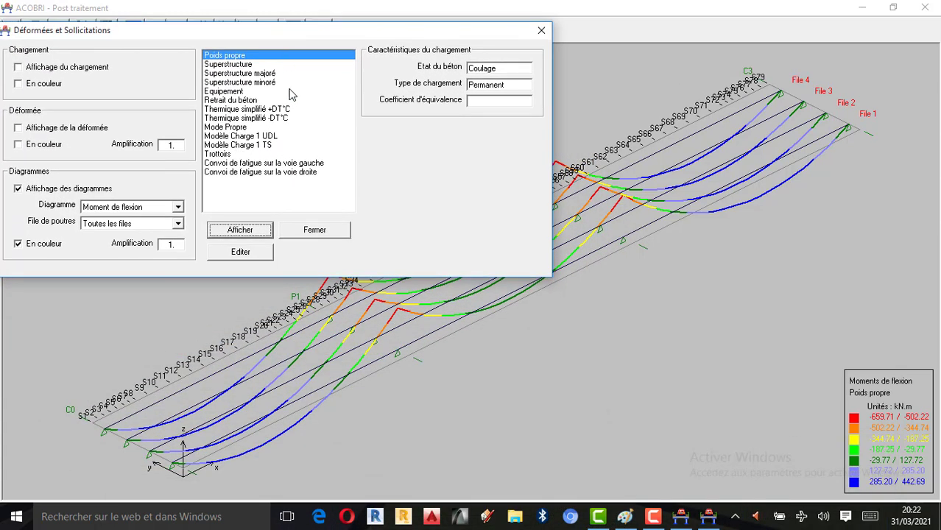
{"action": "left_click", "coordinate": [180, 212]}
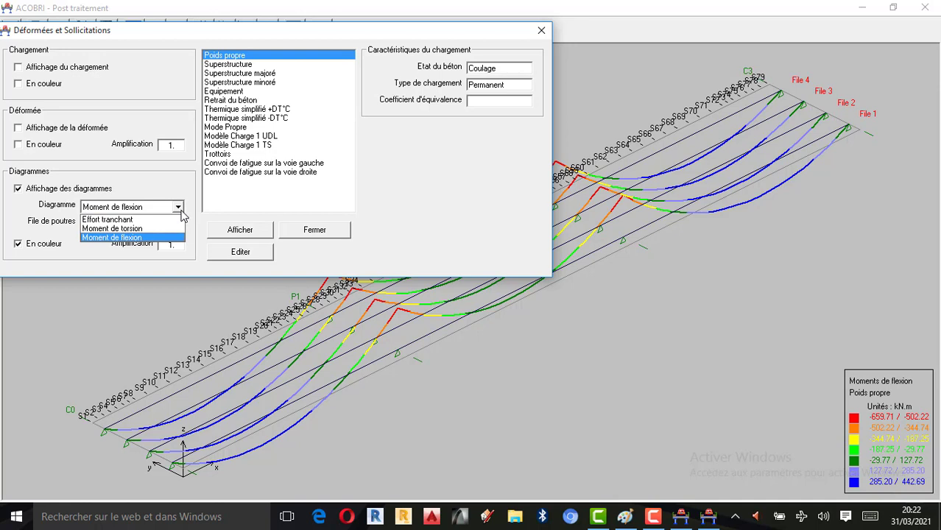
{"action": "left_click", "coordinate": [190, 202]}
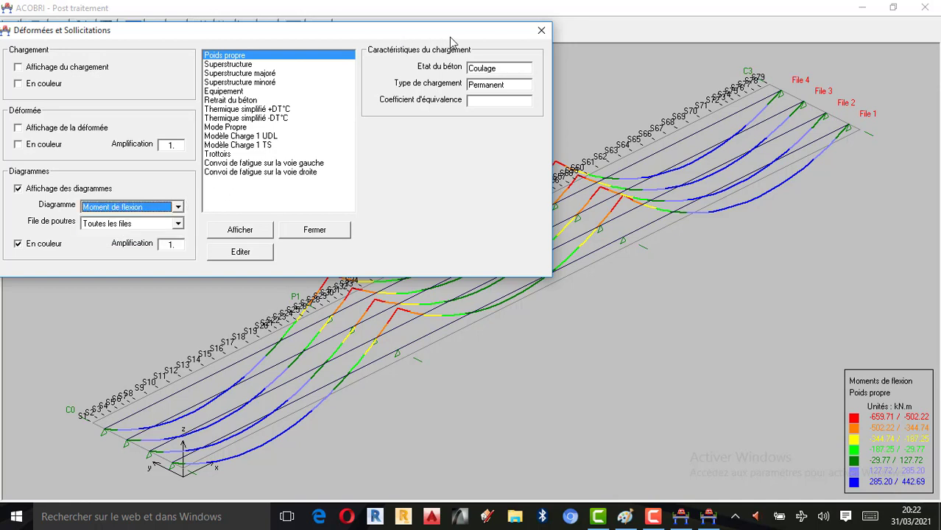
{"action": "left_click", "coordinate": [653, 516]}
{"action": "left_click", "coordinate": [870, 454]}
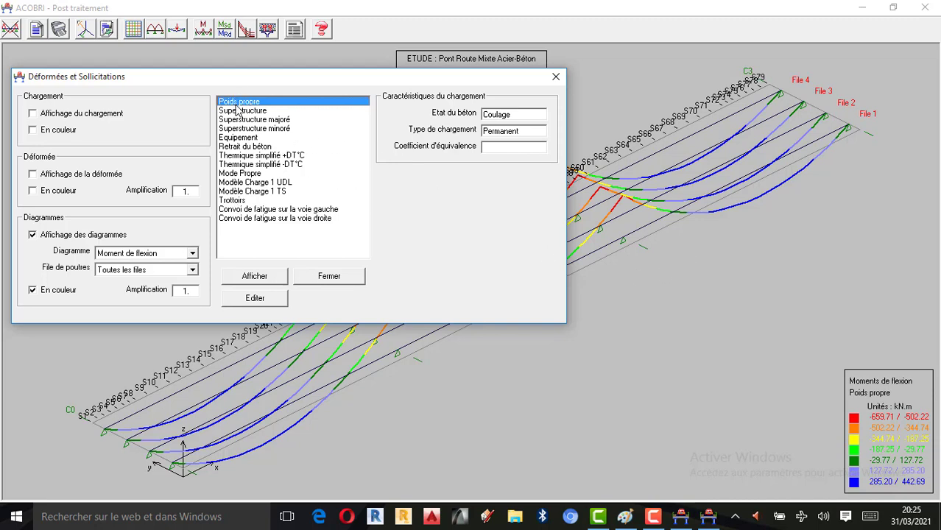
Step: Display the coloured Flèches enveloppes for the Trottoirs loading on all beam lines, followed by its Moment de flexion envelopes
{"action": "left_click", "coordinate": [240, 202]}
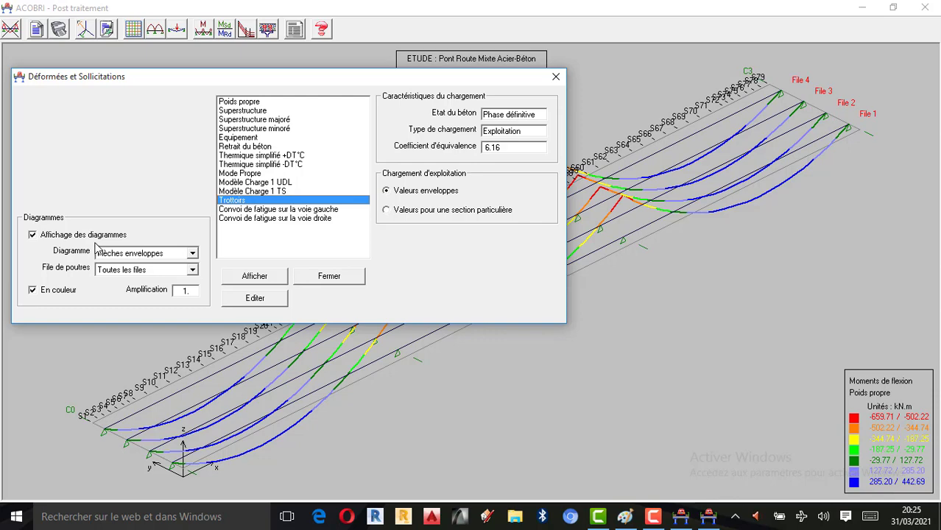
{"action": "left_click", "coordinate": [262, 281]}
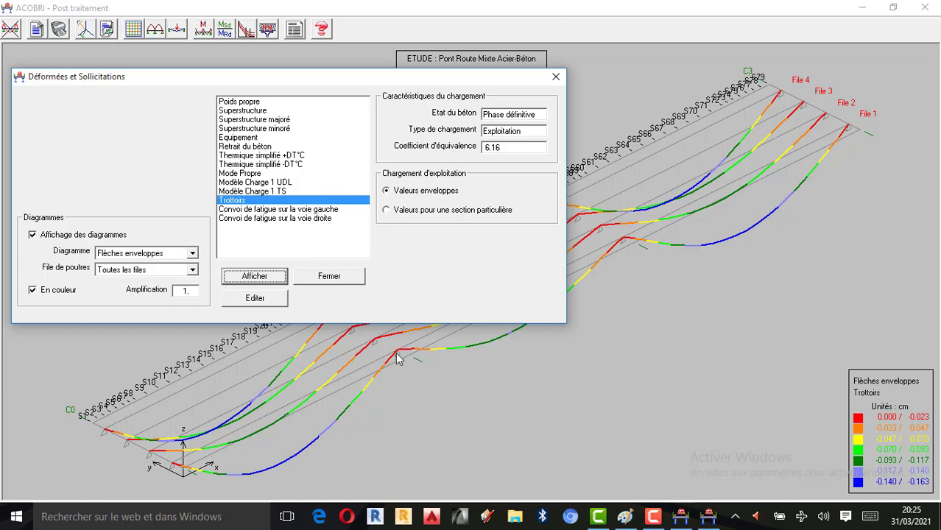
{"action": "left_click", "coordinate": [192, 253]}
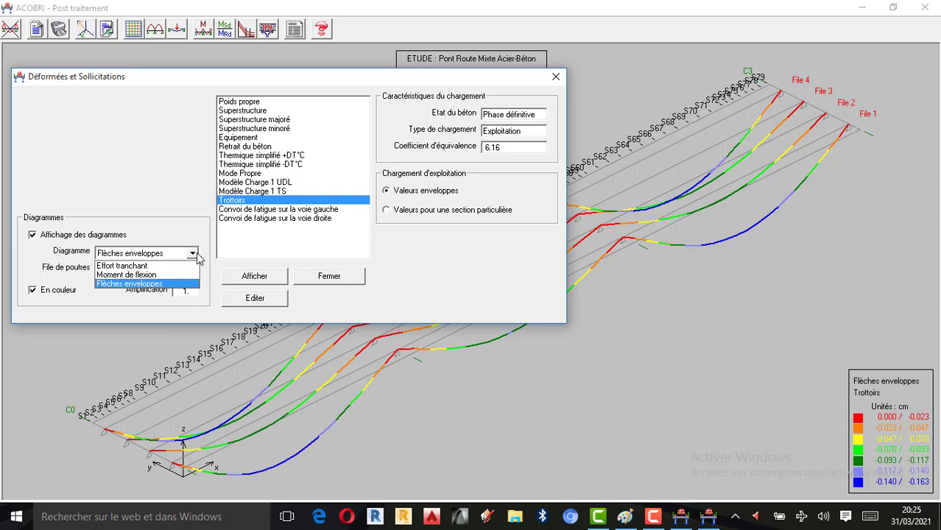
{"action": "left_click", "coordinate": [161, 276]}
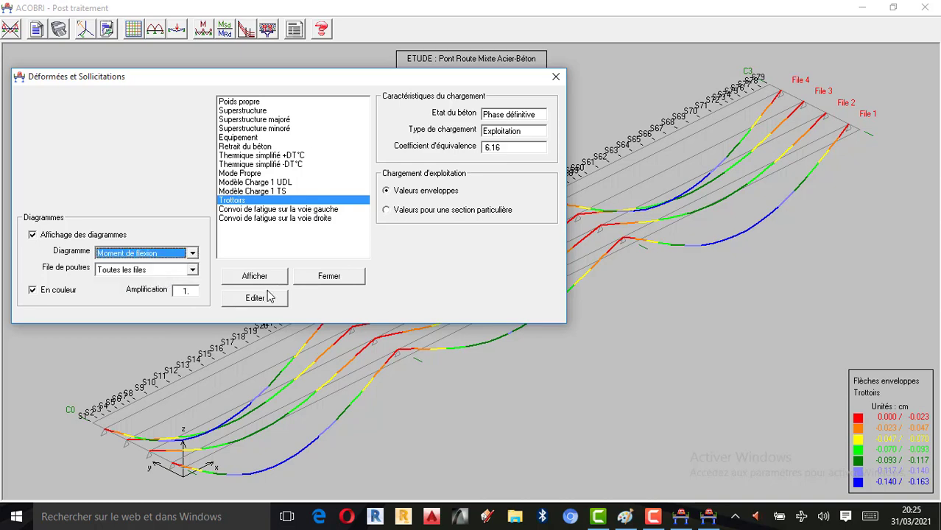
{"action": "left_click", "coordinate": [263, 280]}
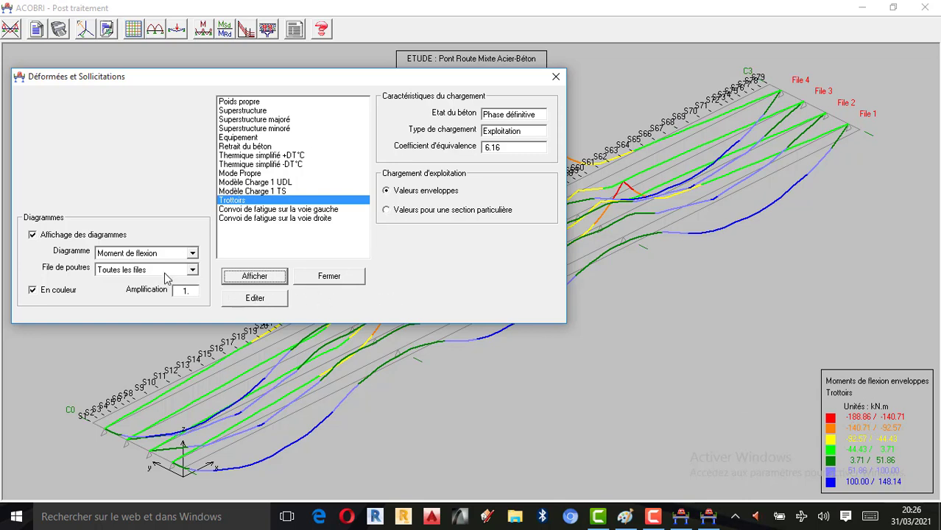
Step: View the Effort tranchant envelopes for Trottoirs on all beam lines, and return the display to Moment de flexion
{"action": "left_click", "coordinate": [192, 254]}
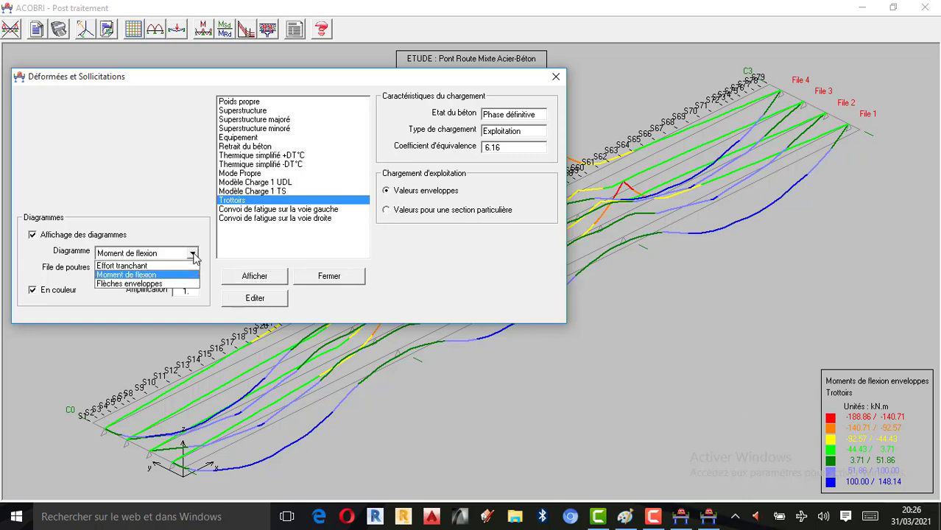
{"action": "left_click", "coordinate": [157, 267]}
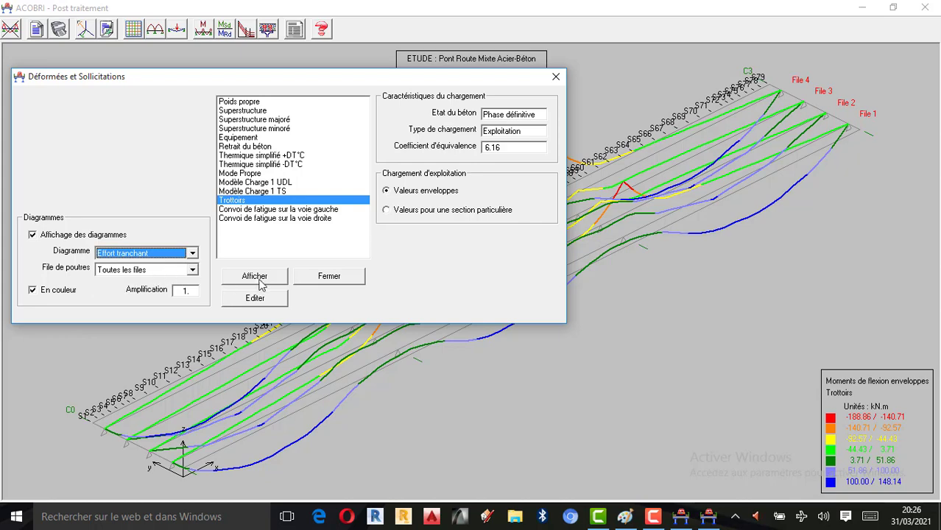
{"action": "left_click", "coordinate": [259, 279]}
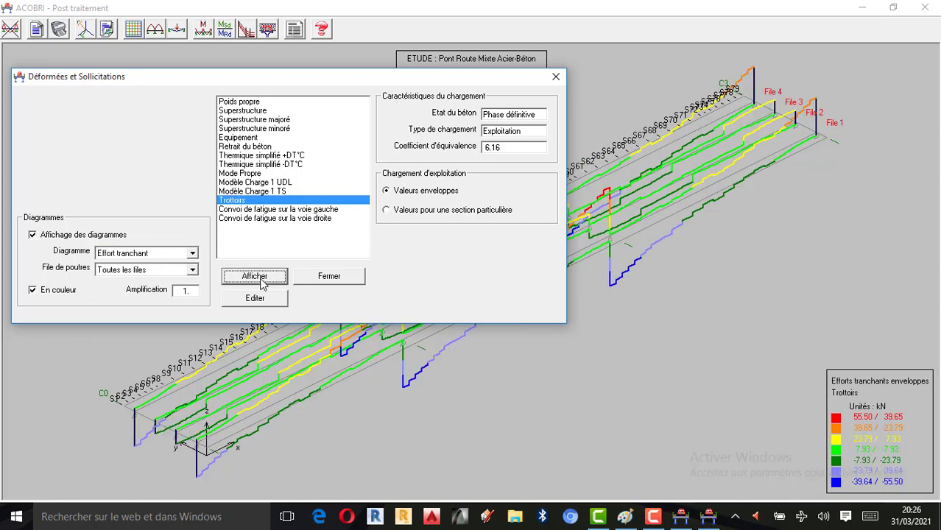
{"action": "left_click", "coordinate": [192, 253]}
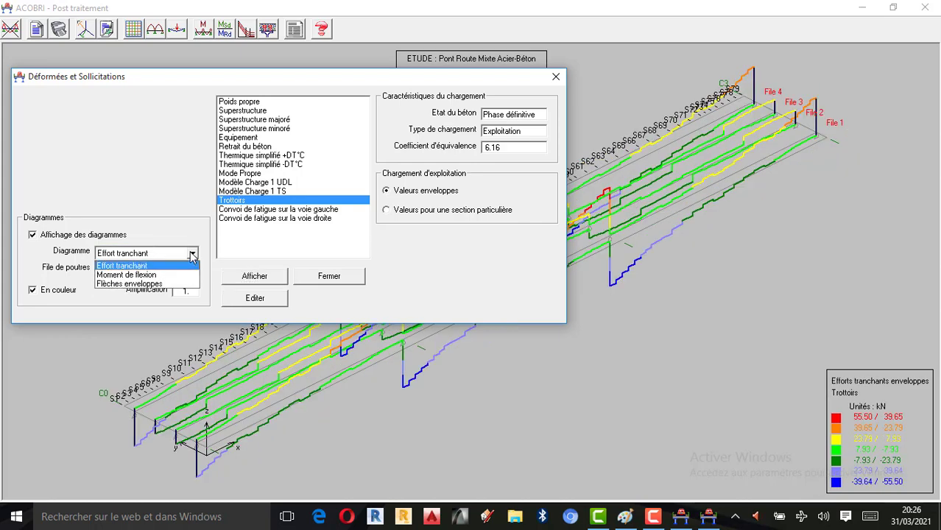
{"action": "left_click", "coordinate": [151, 273]}
{"action": "left_click", "coordinate": [249, 280]}
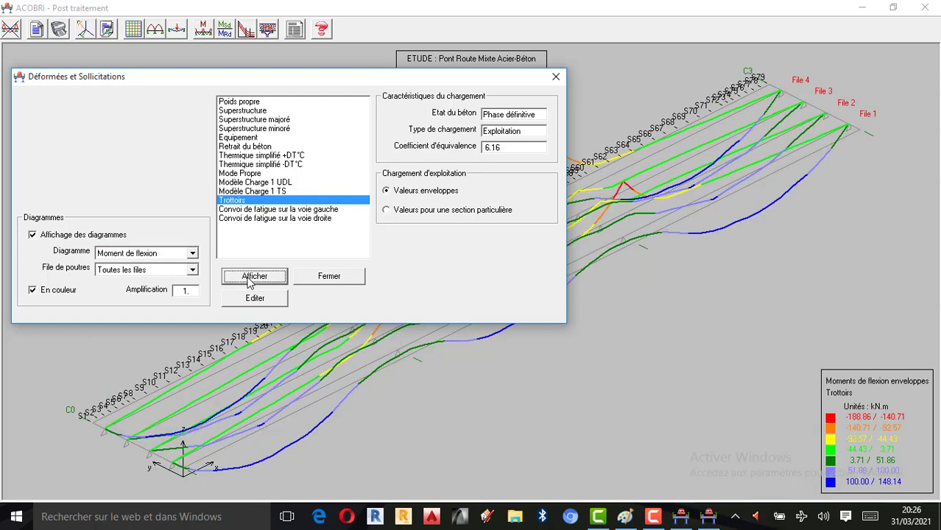
Step: Display the Moment de flexion envelopes for Modèle Charge 1 UDL, followed by those for Modèle Charge 1 TS
{"action": "left_click", "coordinate": [264, 183]}
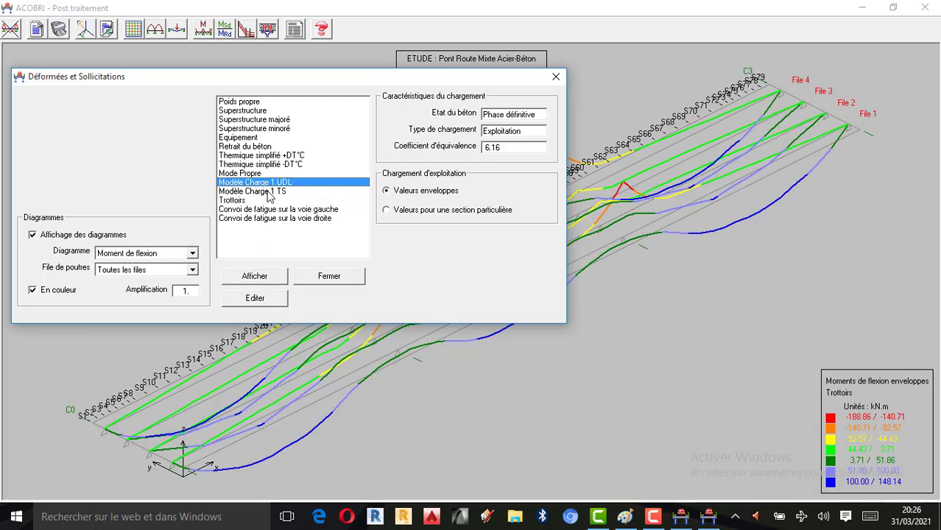
{"action": "left_click", "coordinate": [255, 276]}
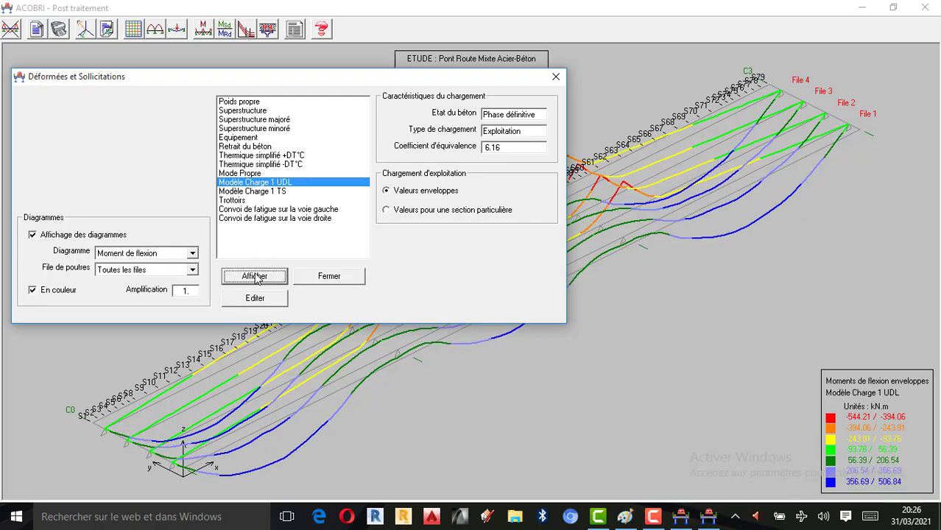
{"action": "left_click", "coordinate": [253, 193]}
{"action": "left_click", "coordinate": [255, 279]}
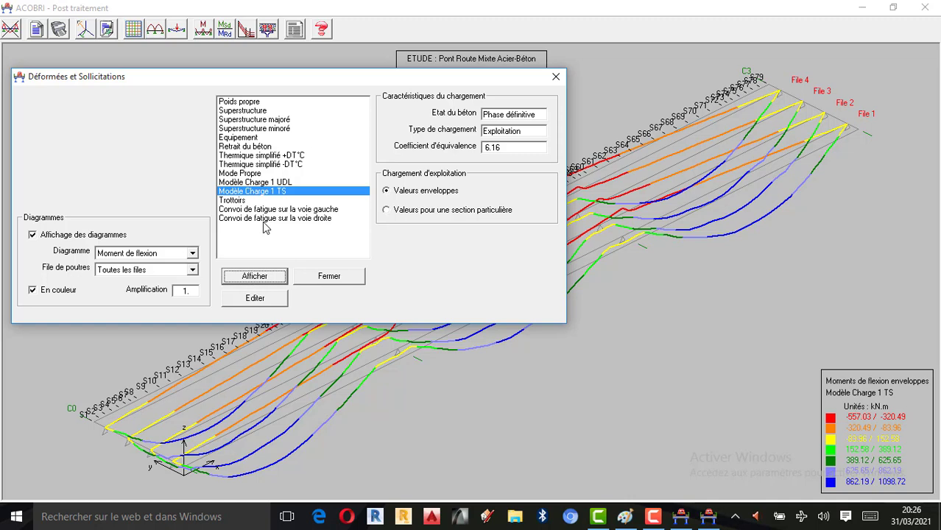
Step: Display the Moment de flexion envelopes for Convoi de fatigue sur la voie gauche on all beam lines
{"action": "left_click", "coordinate": [310, 212]}
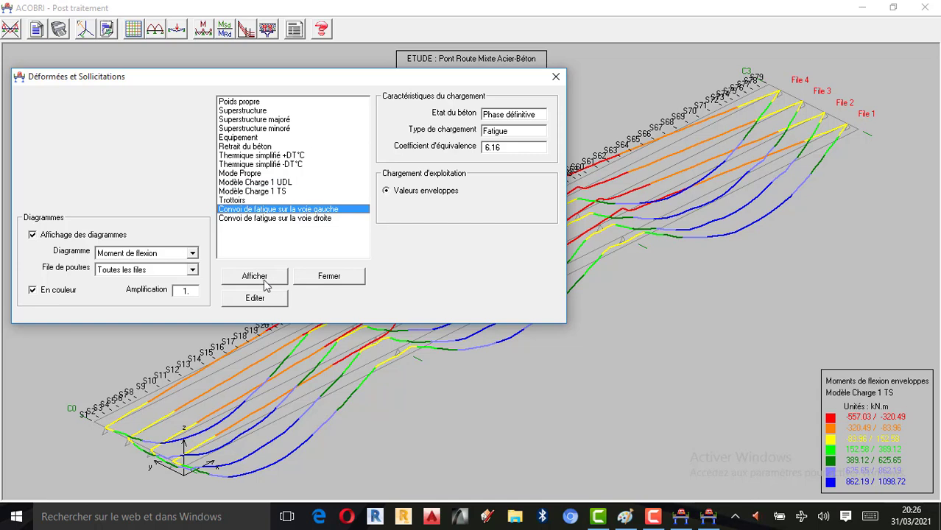
{"action": "left_click", "coordinate": [192, 253]}
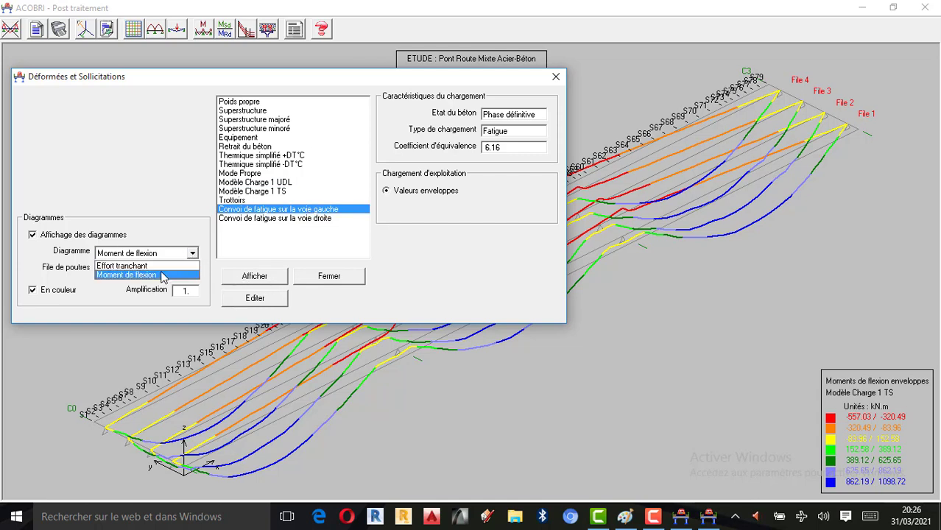
{"action": "left_click", "coordinate": [163, 276]}
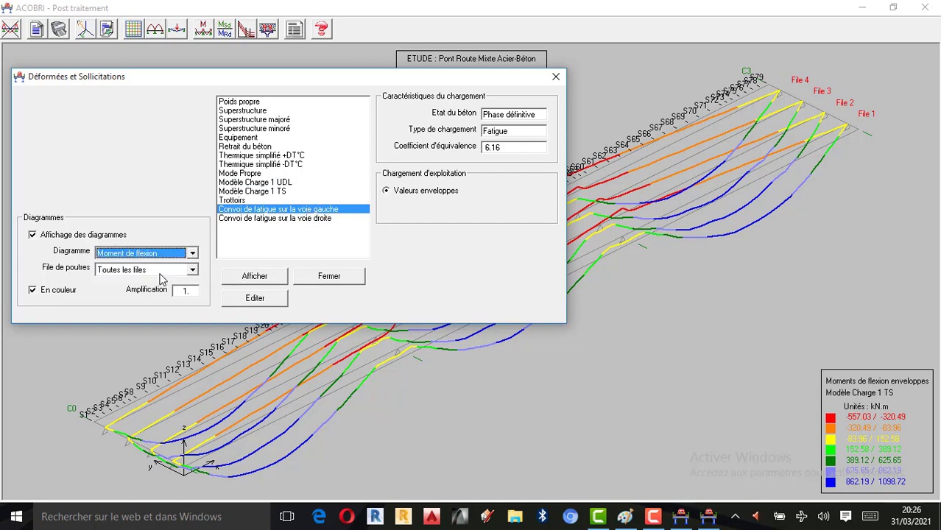
{"action": "left_click", "coordinate": [266, 281]}
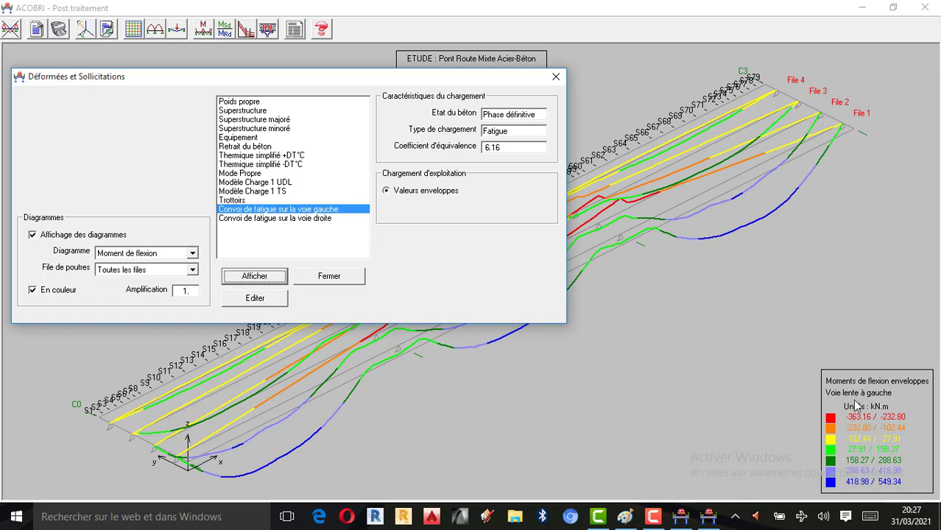
Step: Compare the Moment de flexion envelopes of the voie droite and voie gauche fatigue convoys, and close the diagram settings with voie droite displayed
{"action": "left_click", "coordinate": [281, 219]}
{"action": "left_click", "coordinate": [264, 278]}
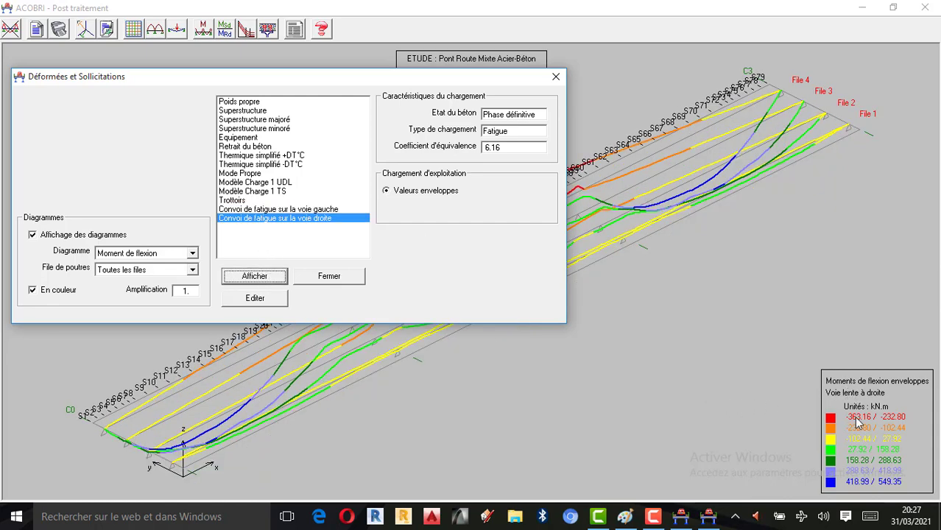
{"action": "left_click", "coordinate": [296, 210]}
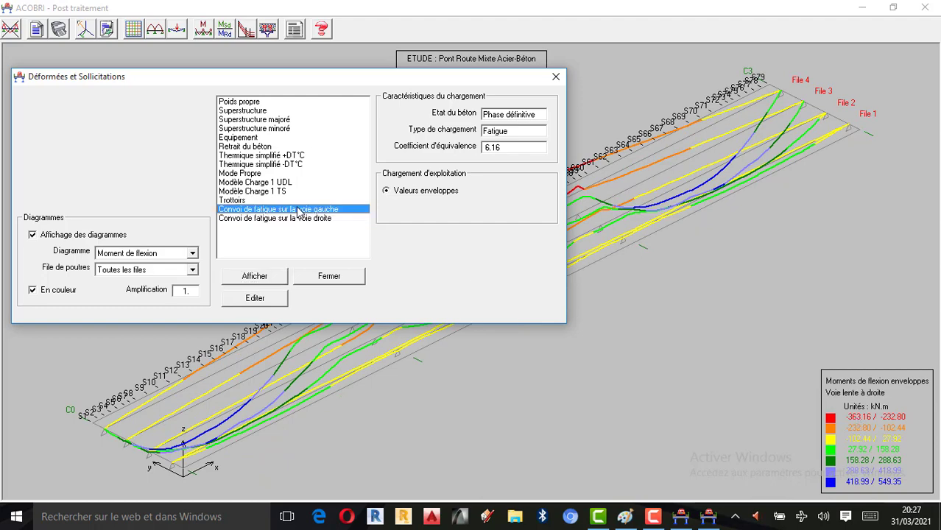
{"action": "left_click", "coordinate": [255, 277]}
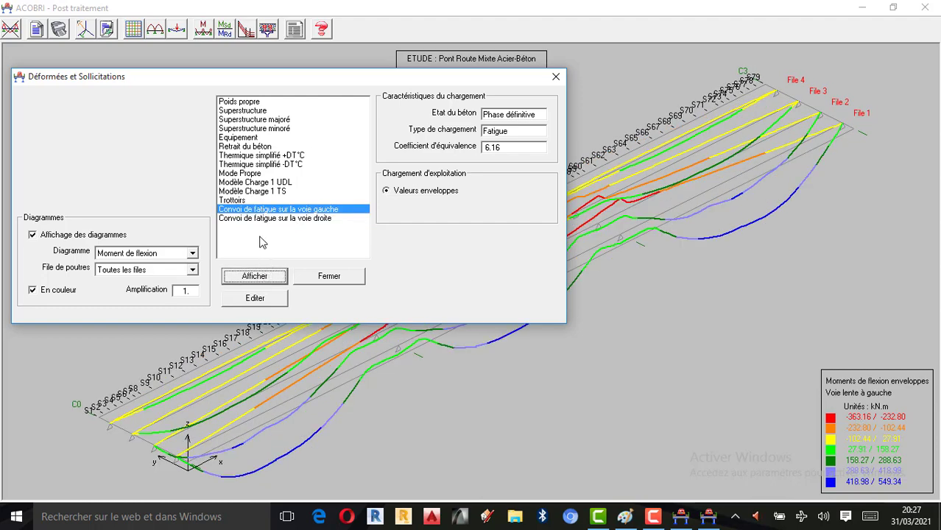
{"action": "left_click", "coordinate": [276, 218]}
{"action": "left_click", "coordinate": [264, 277]}
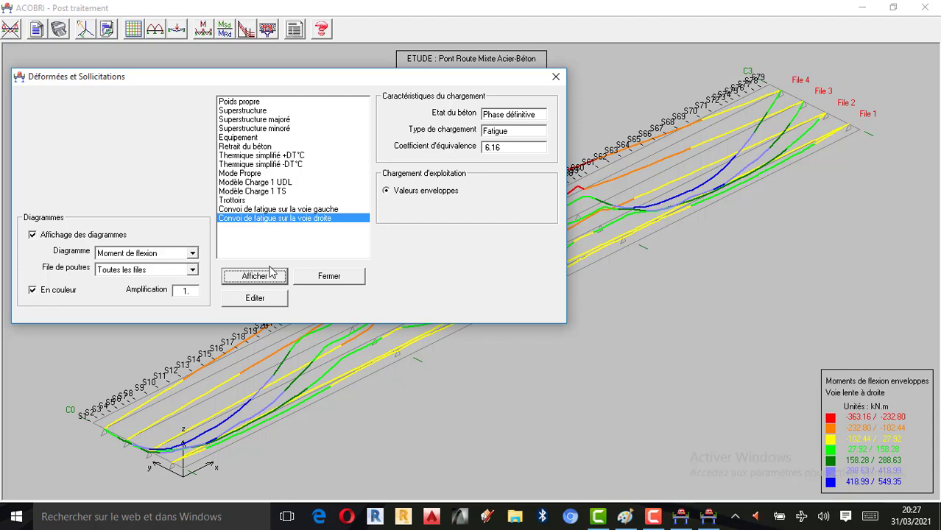
{"action": "left_click", "coordinate": [557, 77]}
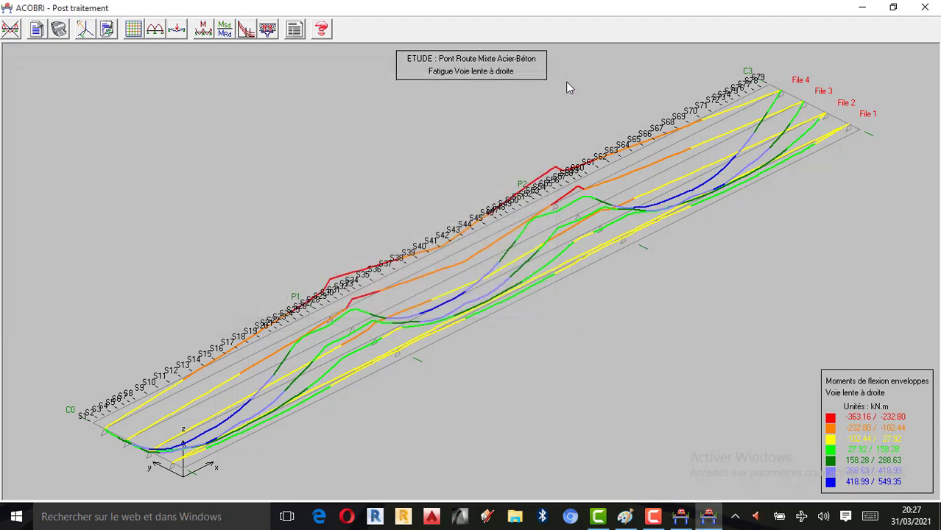
Step: Review the verification criteria offered for Etats Limites de Service and Etats Limites Ultimes, and close the verification settings without plotting a diagram
{"action": "left_click", "coordinate": [230, 34]}
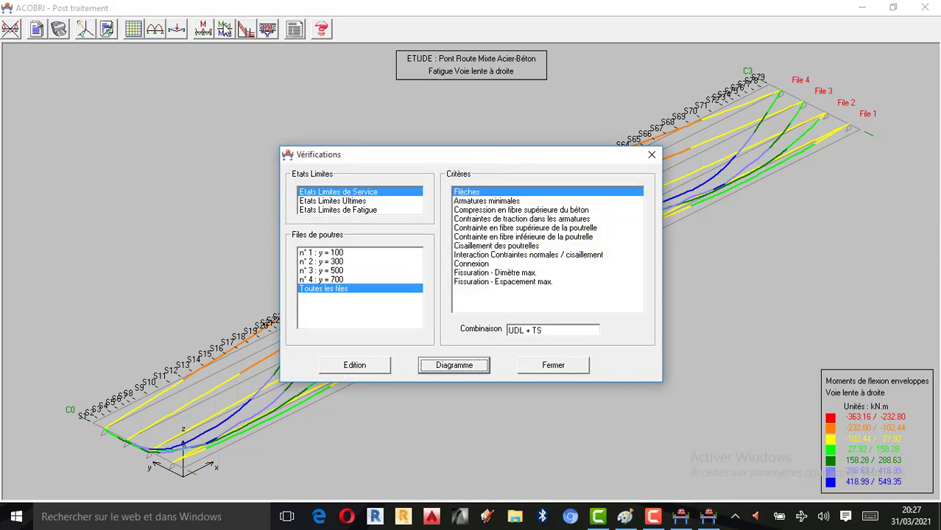
{"action": "left_click", "coordinate": [348, 201]}
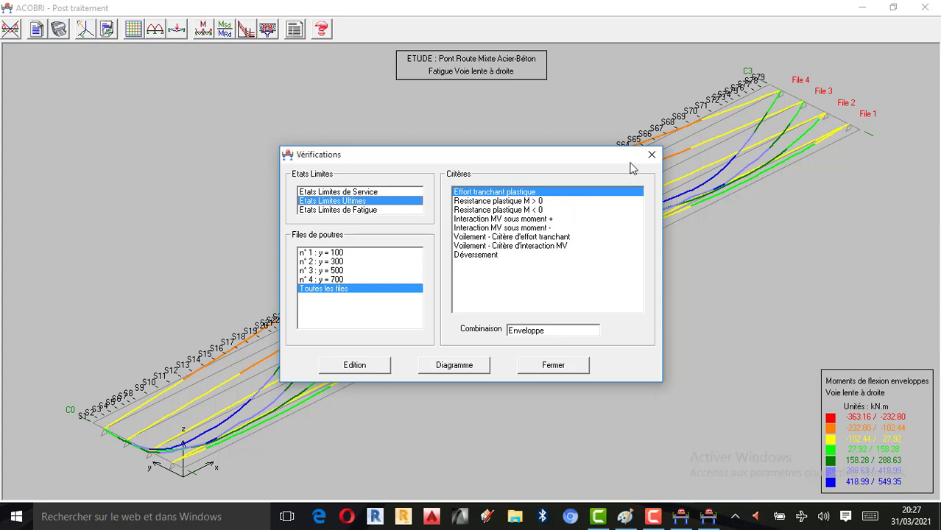
{"action": "left_click", "coordinate": [651, 155]}
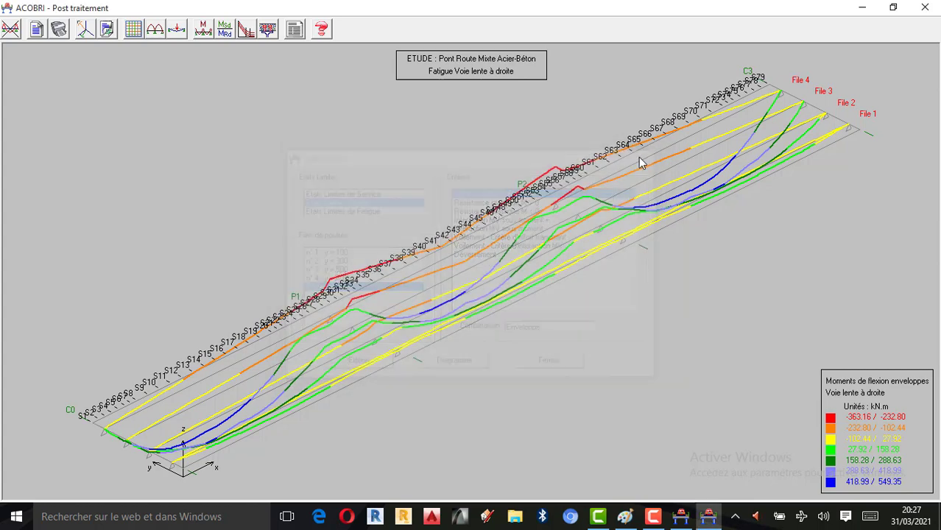
{"action": "left_click", "coordinate": [654, 522]}
{"action": "left_click", "coordinate": [871, 449]}
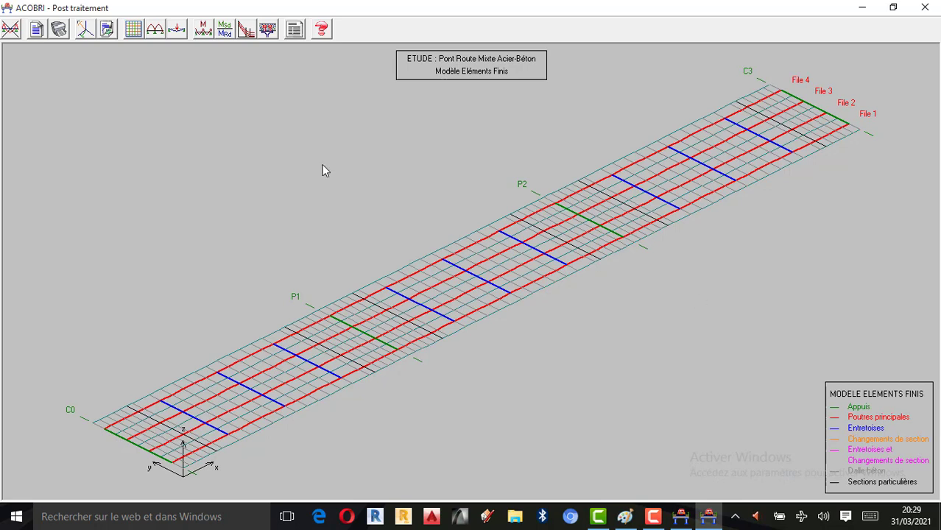
Step: Display the ELU bending moment envelope diagram for beam n° 1 (y = 100) and move the settings dialog aside to uncover the curves
{"action": "left_click", "coordinate": [205, 32]}
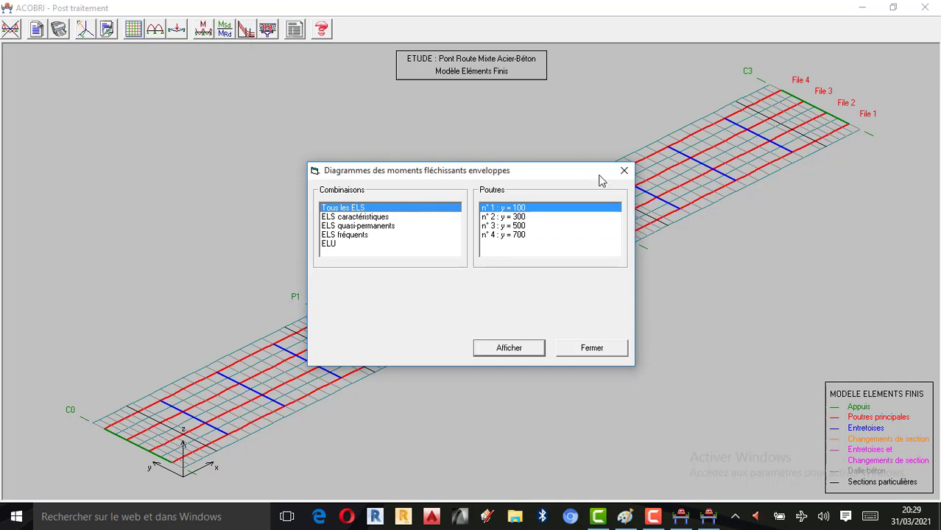
{"action": "left_click", "coordinate": [624, 171]}
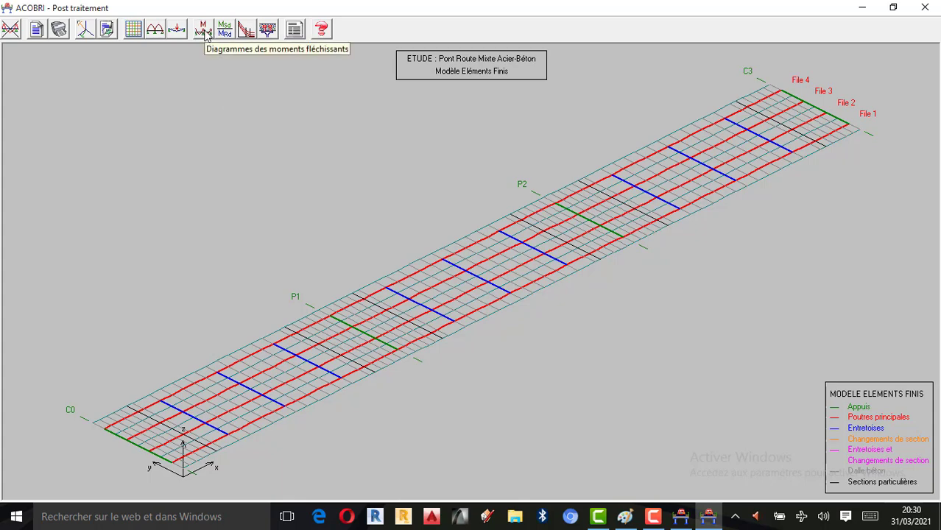
{"action": "left_click", "coordinate": [206, 34]}
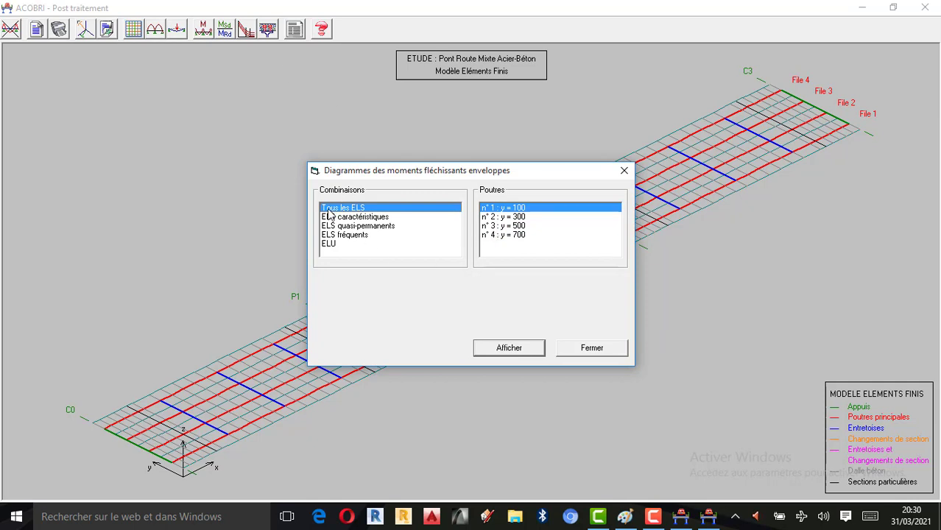
{"action": "left_click", "coordinate": [330, 246]}
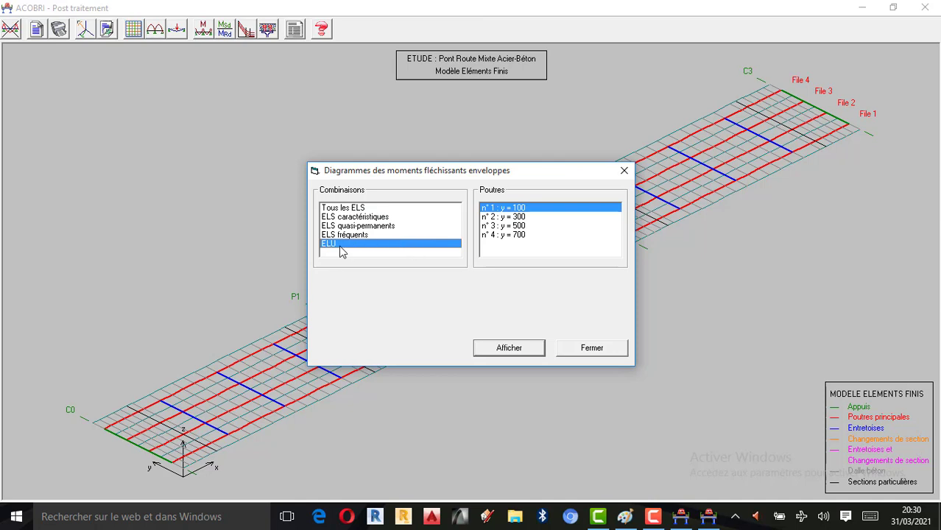
{"action": "left_click", "coordinate": [504, 352]}
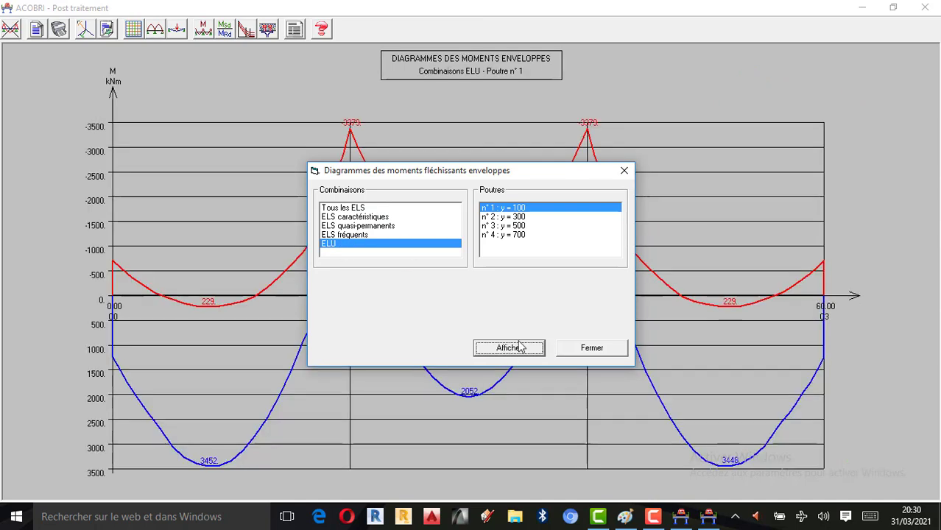
{"action": "left_click_drag", "start_coordinate": [476, 173], "coordinate": [112, 120]}
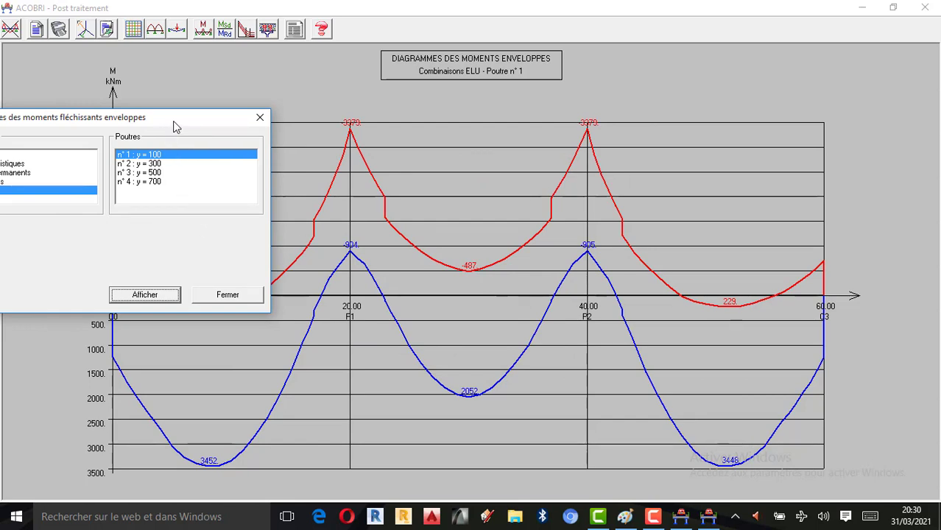
{"action": "left_click_drag", "start_coordinate": [175, 127], "coordinate": [256, 127]}
Step: Display the ELU bending moment envelope for beam n° 2 (y = 300), followed by its ELS fréquents envelope
{"action": "left_click", "coordinate": [219, 163]}
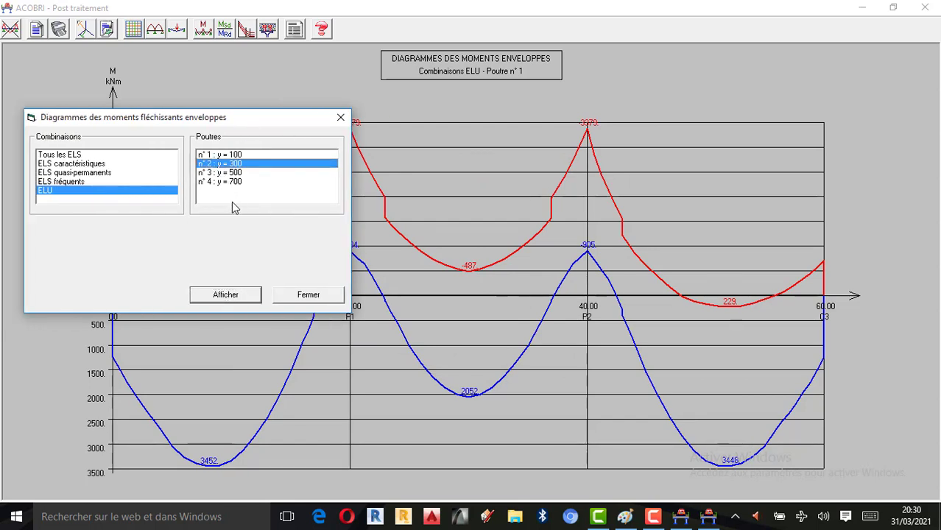
{"action": "left_click", "coordinate": [239, 298]}
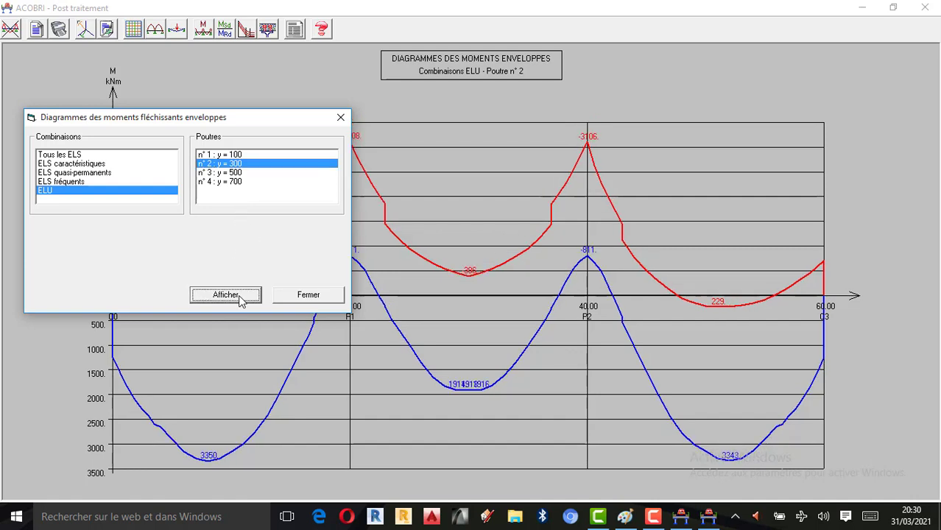
{"action": "left_click", "coordinate": [78, 182]}
{"action": "left_click", "coordinate": [235, 297]}
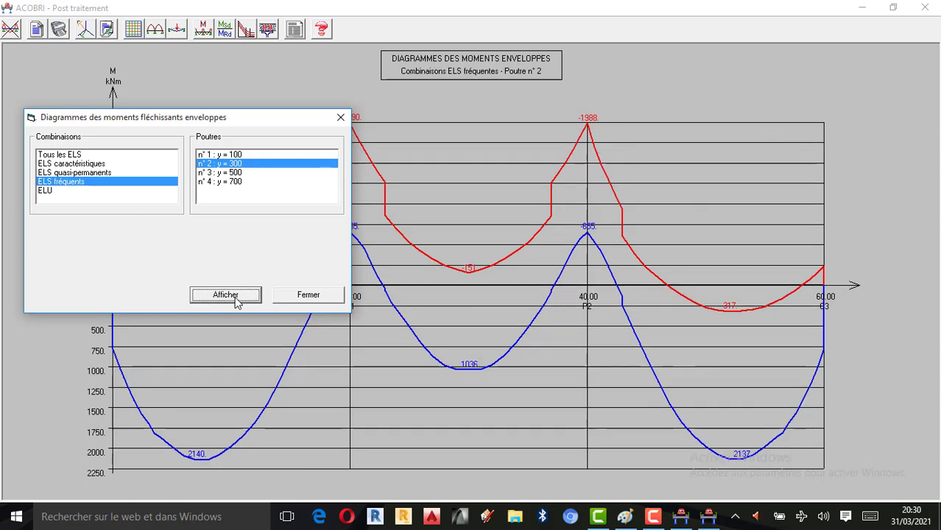
Step: Display the ELS caractéristiques bending moment envelope for beam n° 2, including the intersections with the cracking moment at 1 x fctm
{"action": "left_click", "coordinate": [60, 174]}
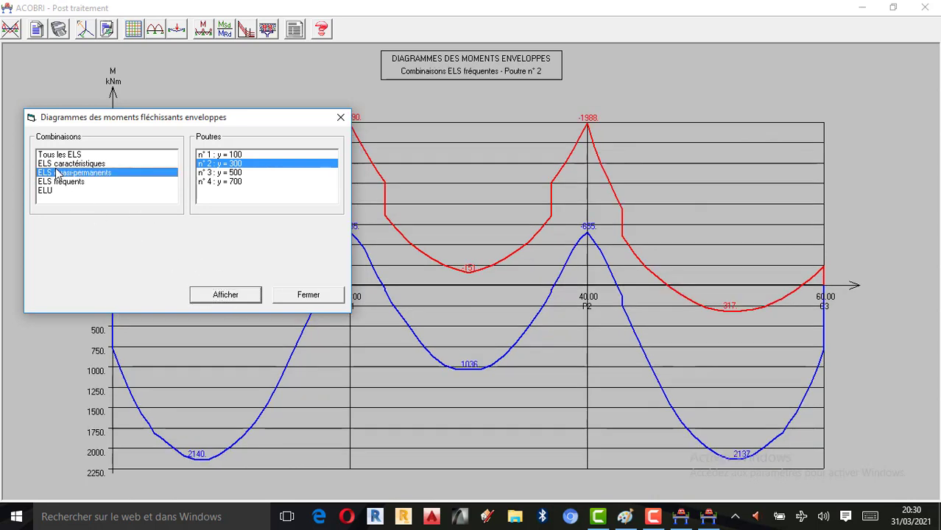
{"action": "left_click", "coordinate": [68, 164]}
{"action": "left_click", "coordinate": [246, 302]}
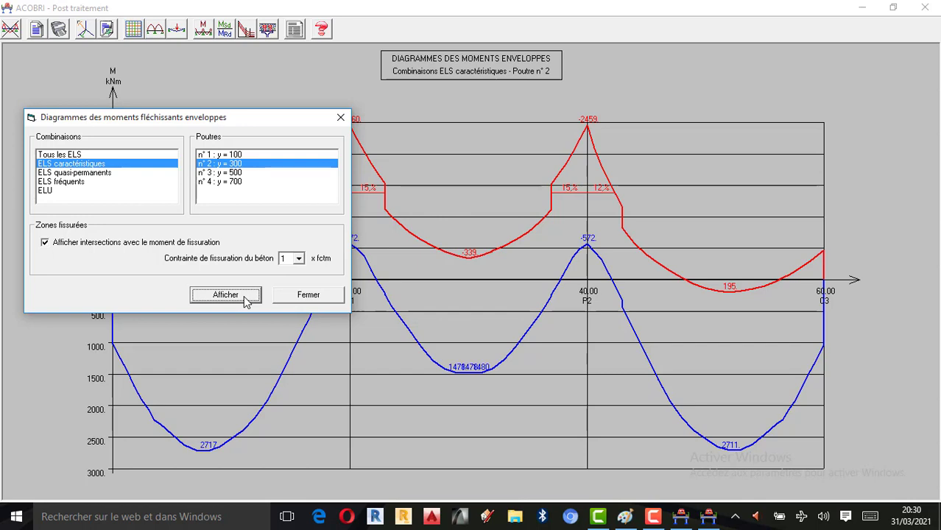
{"action": "left_click", "coordinate": [598, 516]}
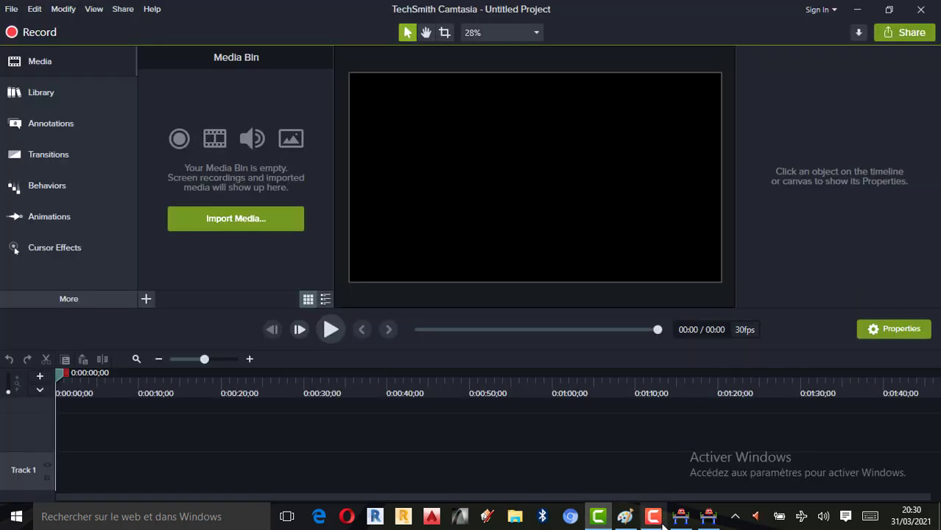
{"action": "key", "text": "F9"}
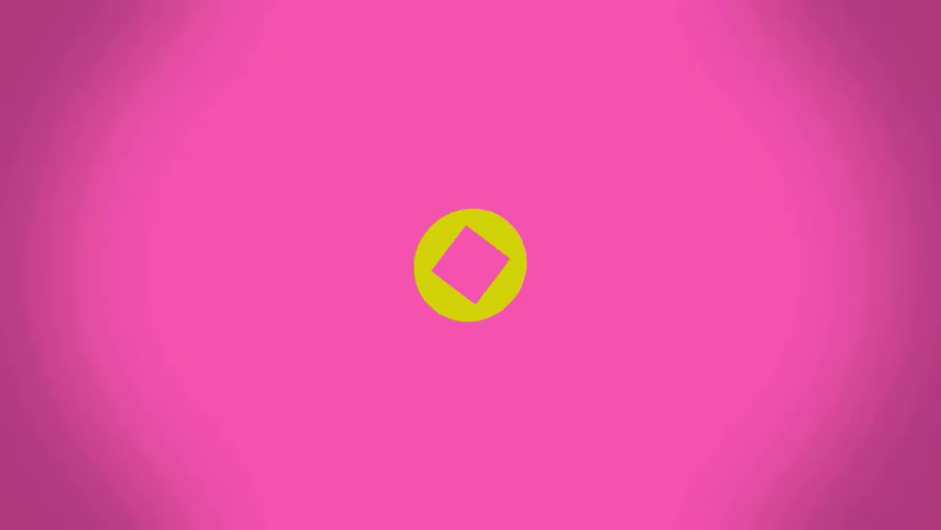